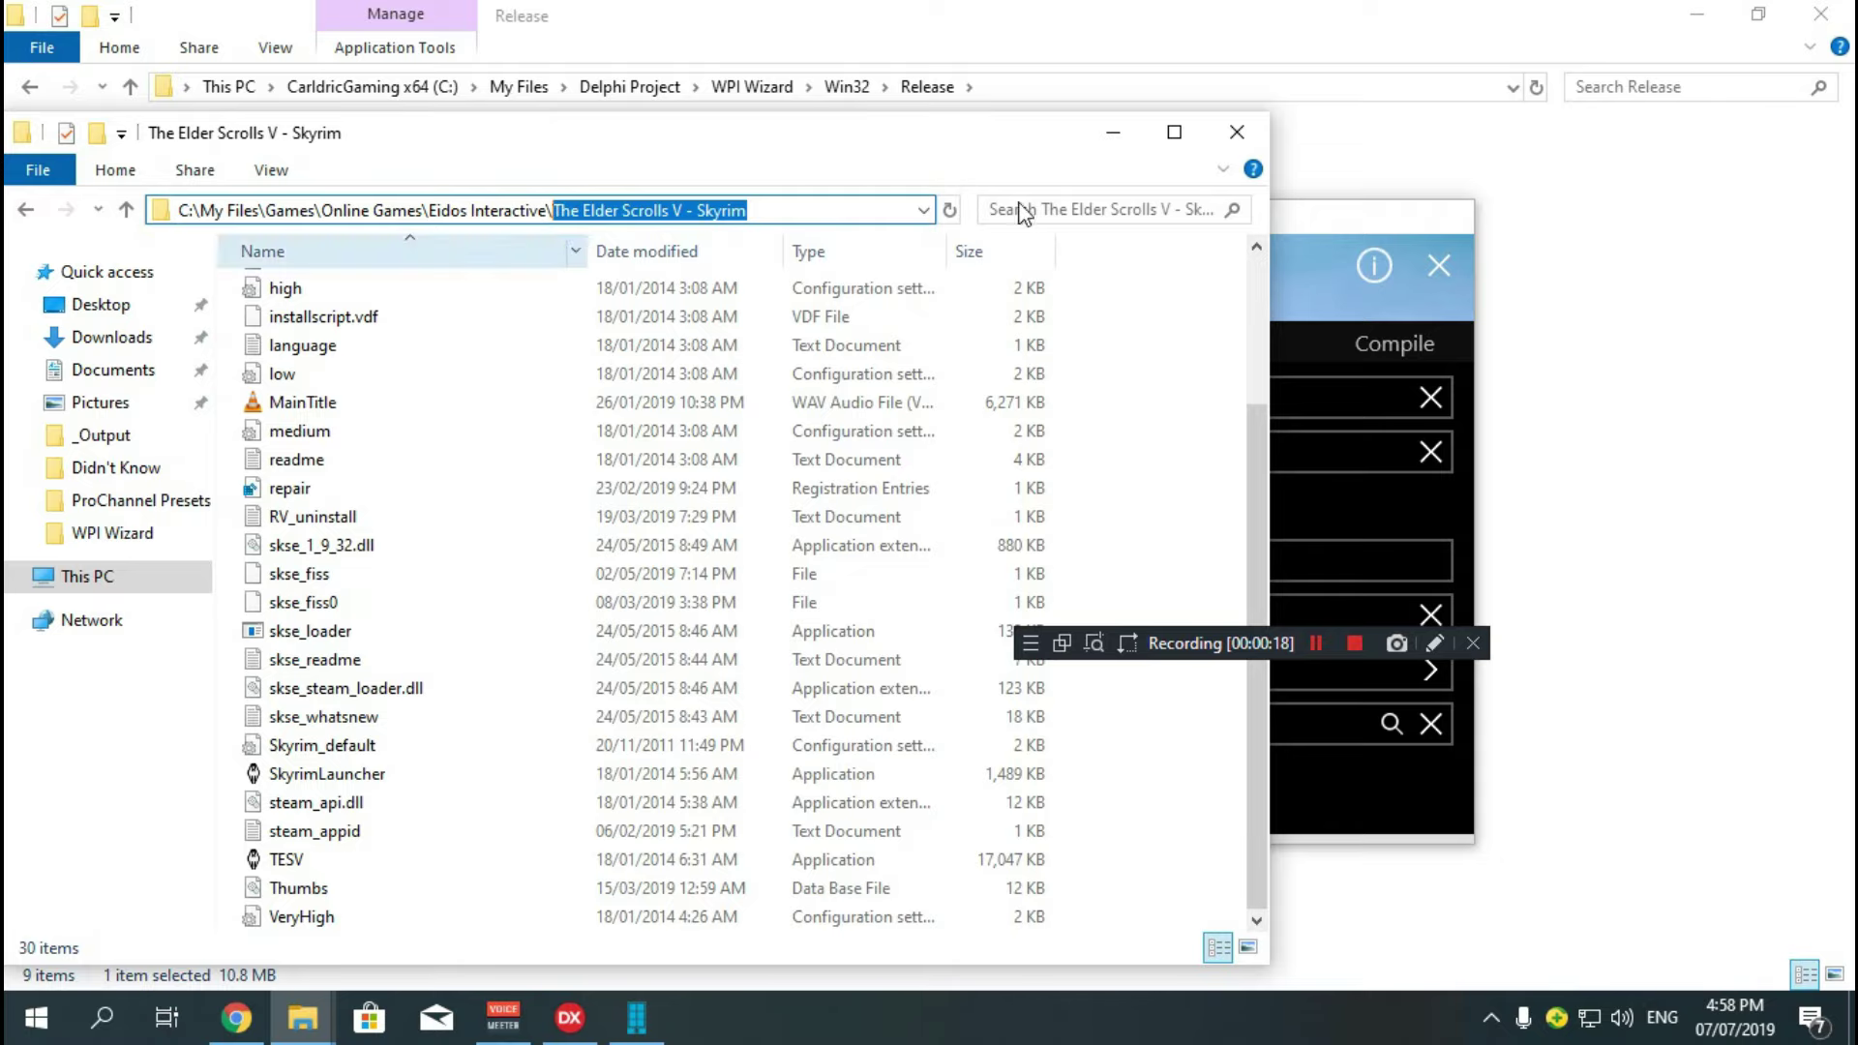
- Fill in the installer name "The Elder Scrolls V - Skyrim" and the publisher "Bethesda Softwork" in the Wizard
{"action": "left_click", "coordinate": [1113, 133]}
{"action": "left_click", "coordinate": [727, 406]}
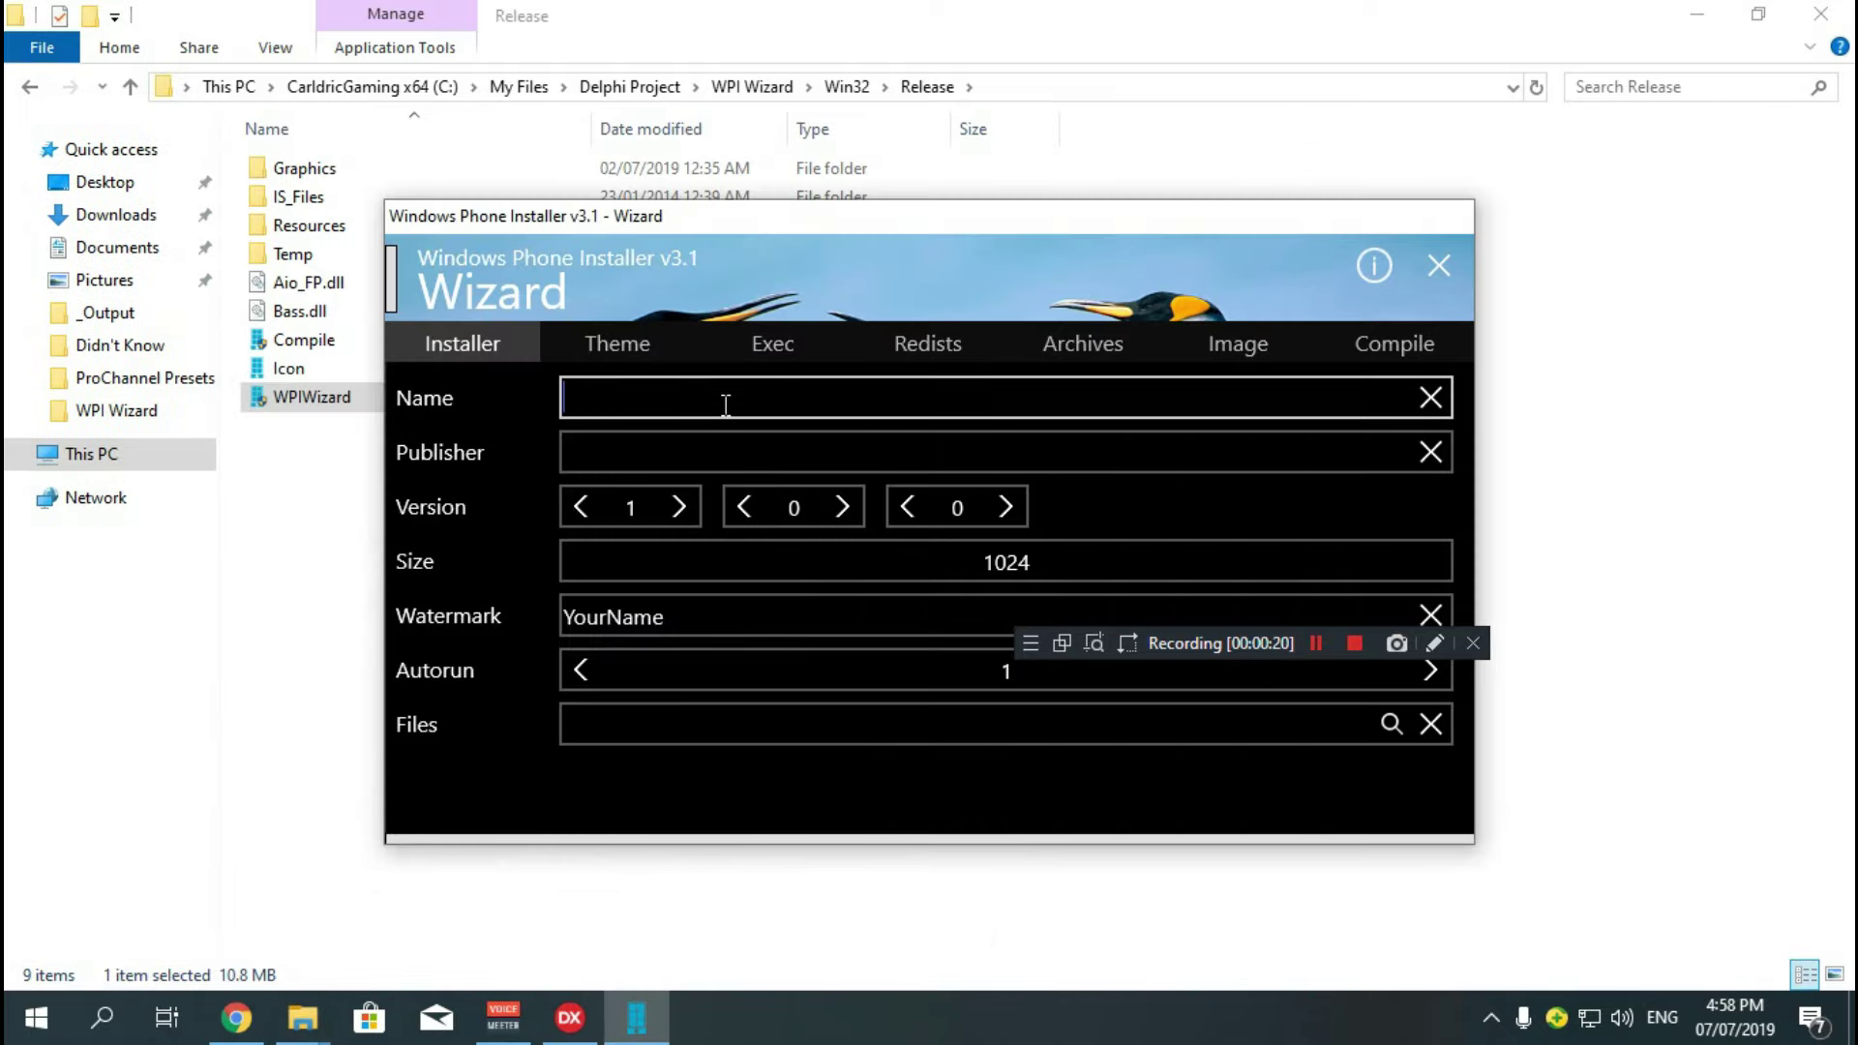
{"action": "type", "text": "The Elder Scrolls V - Skyrim"}
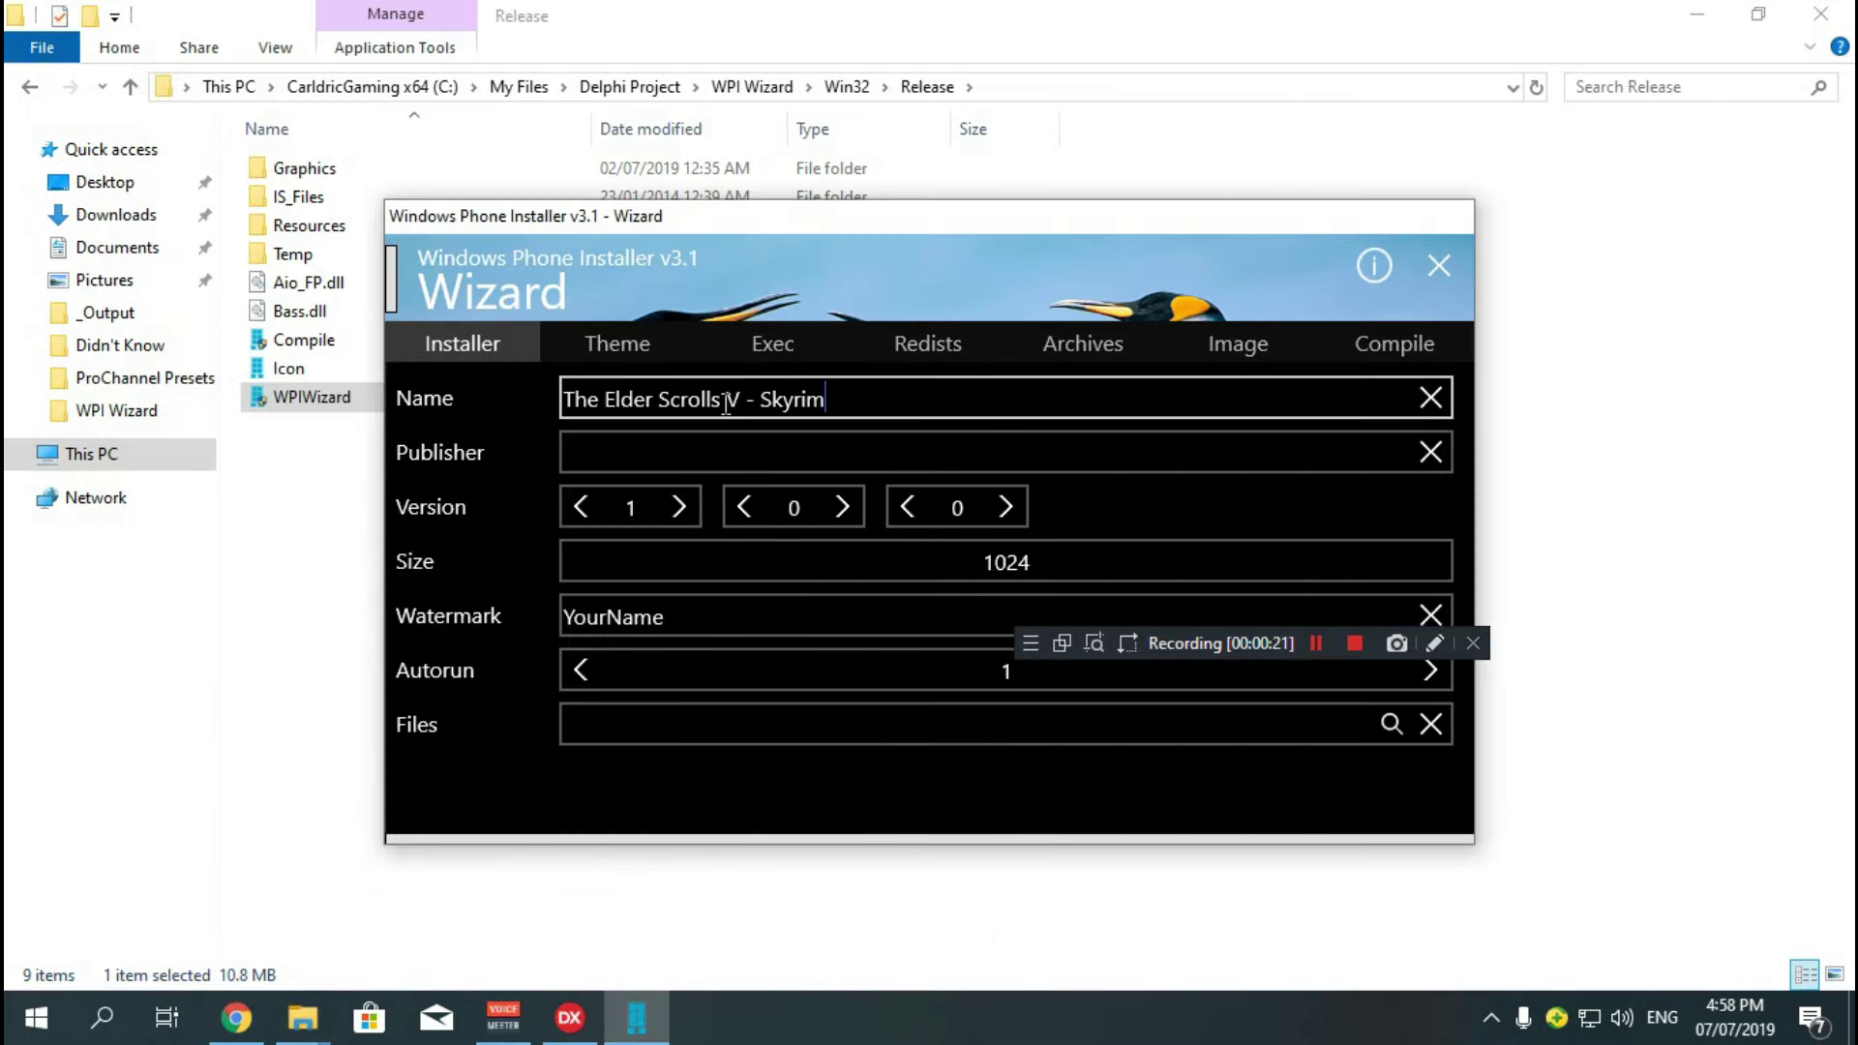
{"action": "left_click", "coordinate": [762, 444]}
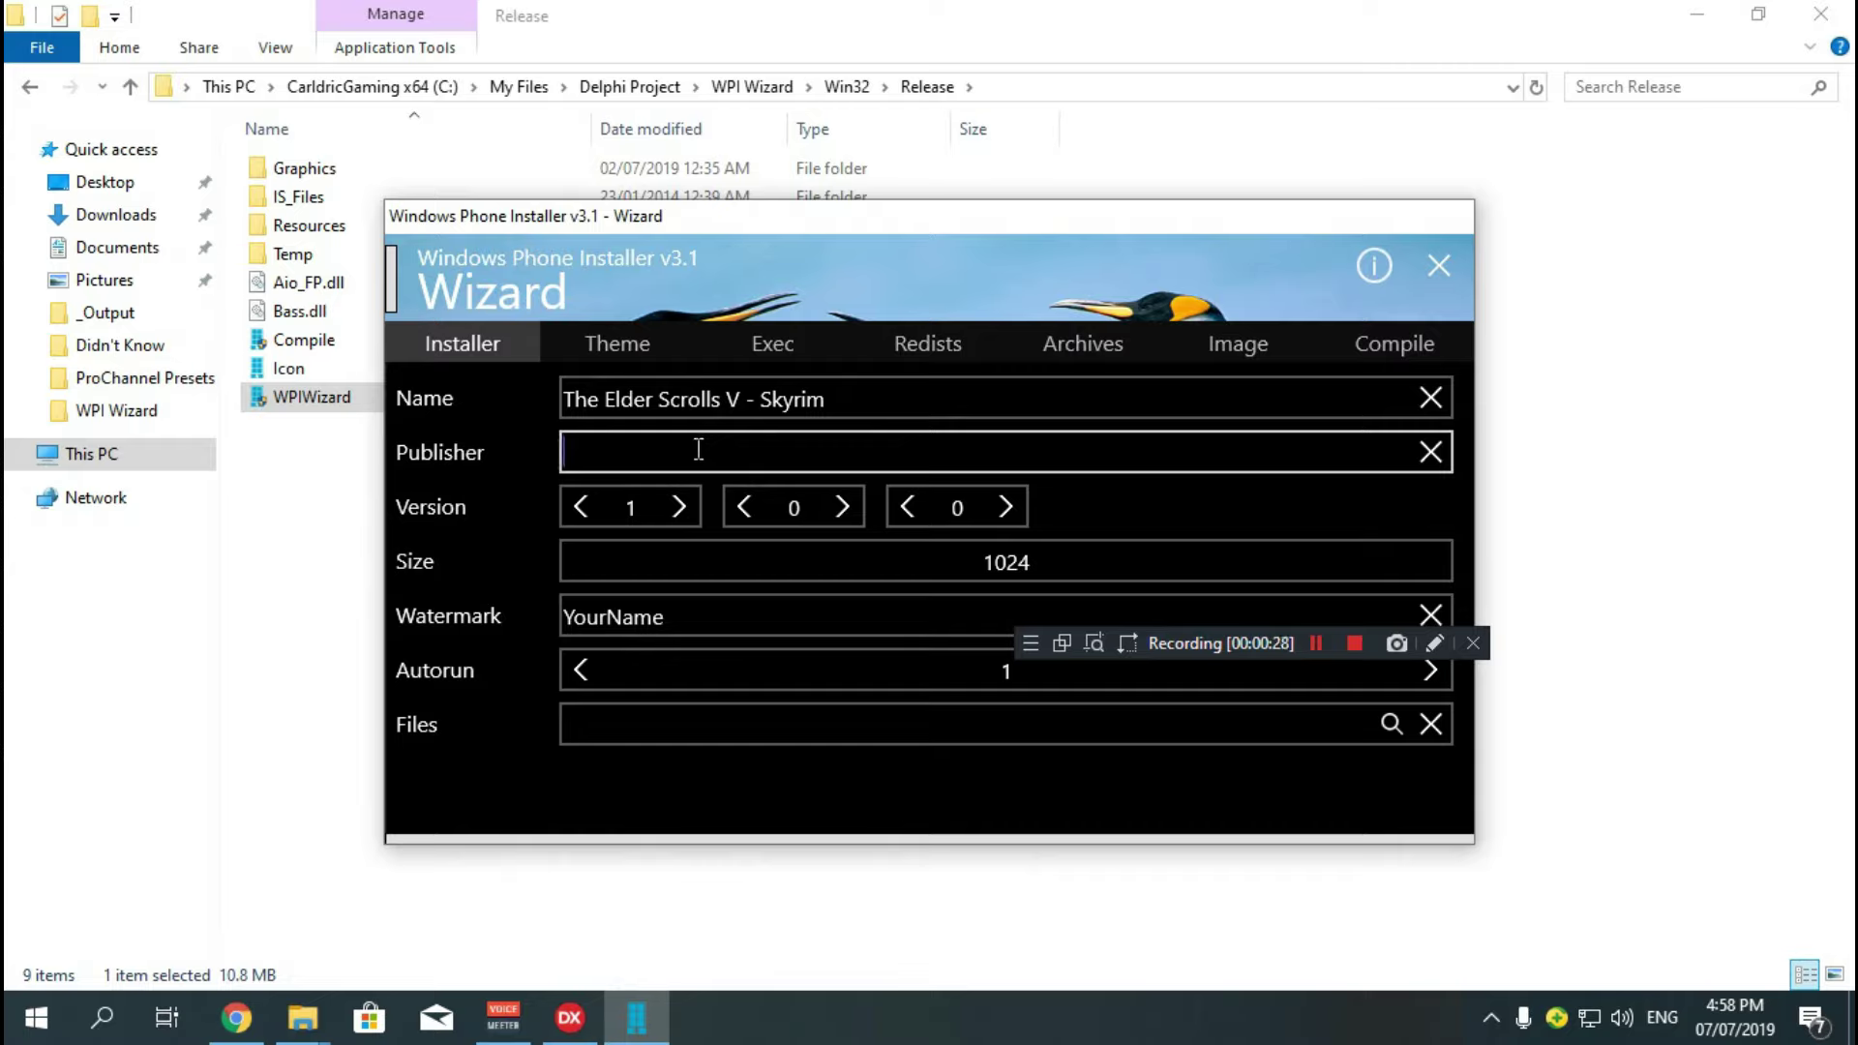
{"action": "type", "text": "Bethesda Sp"}
{"action": "key", "text": "BackSpace"}
{"action": "type", "text": "oftwork"}
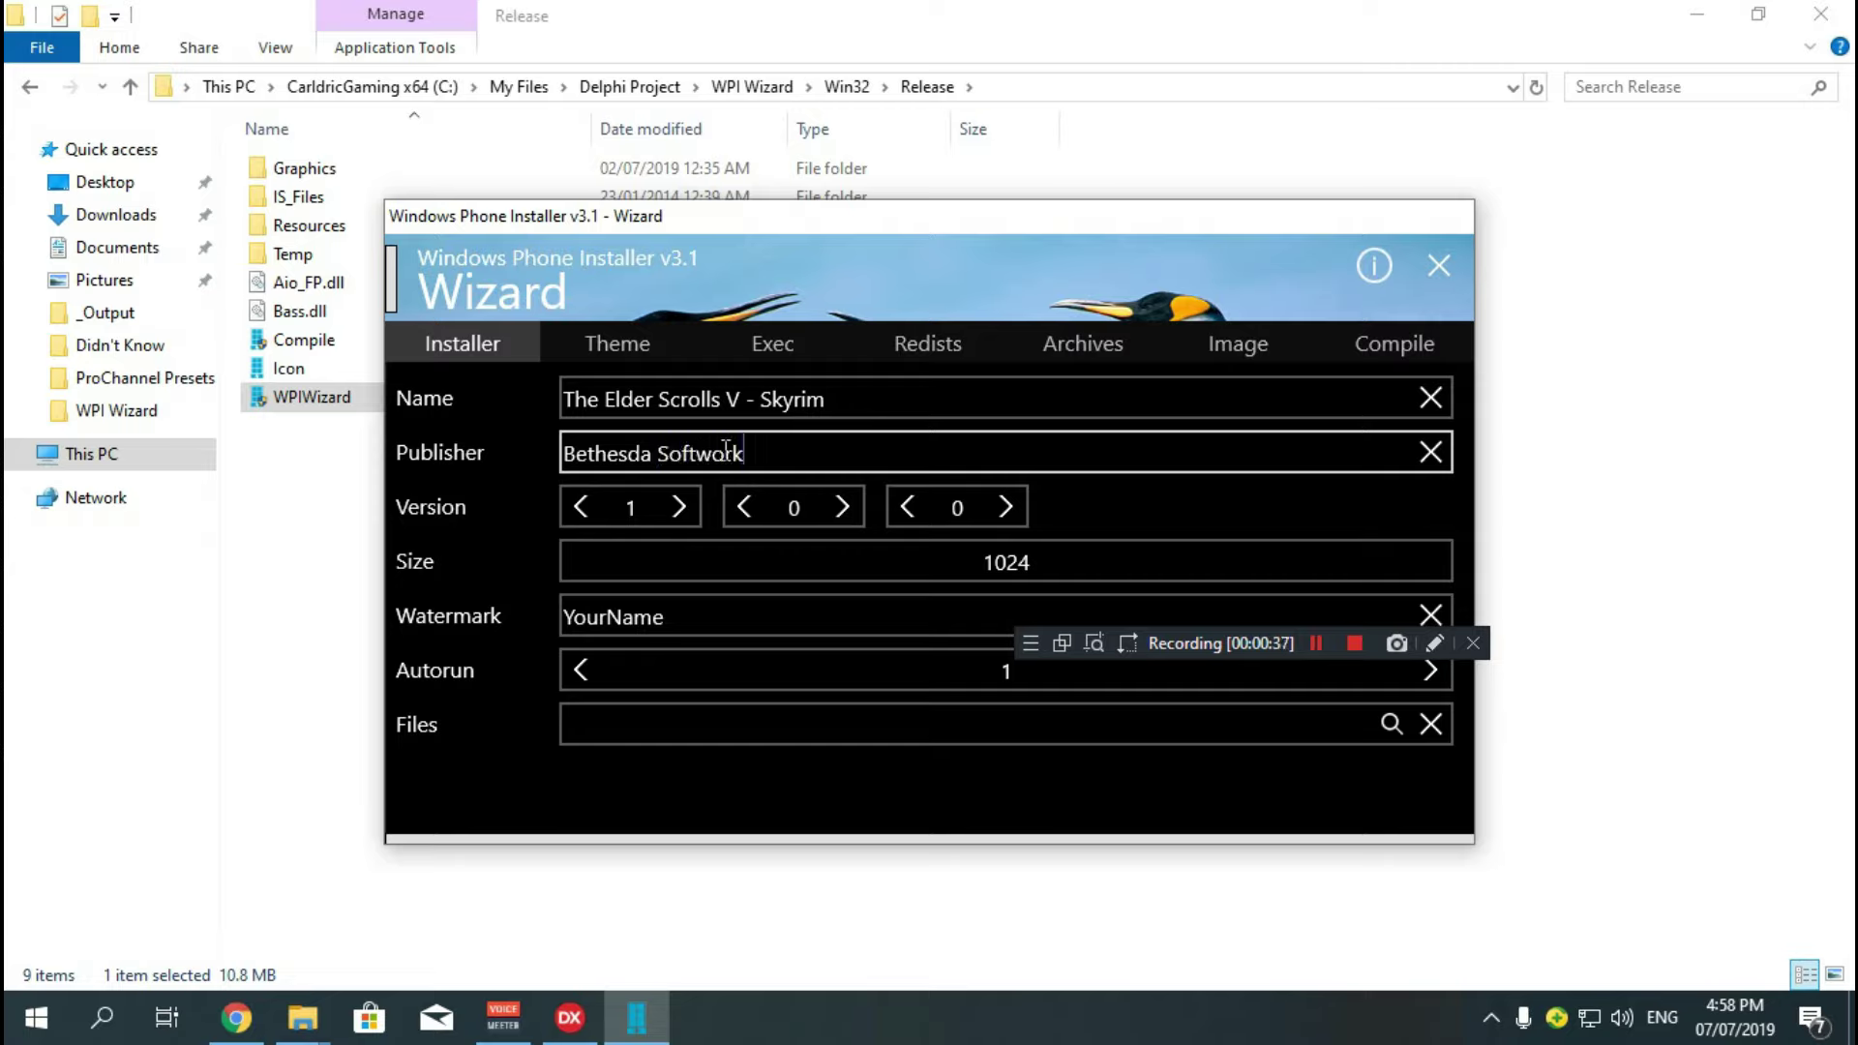
- Set the installer version to 1.9.32 and its size to 9553
{"action": "left_click", "coordinate": [805, 513]}
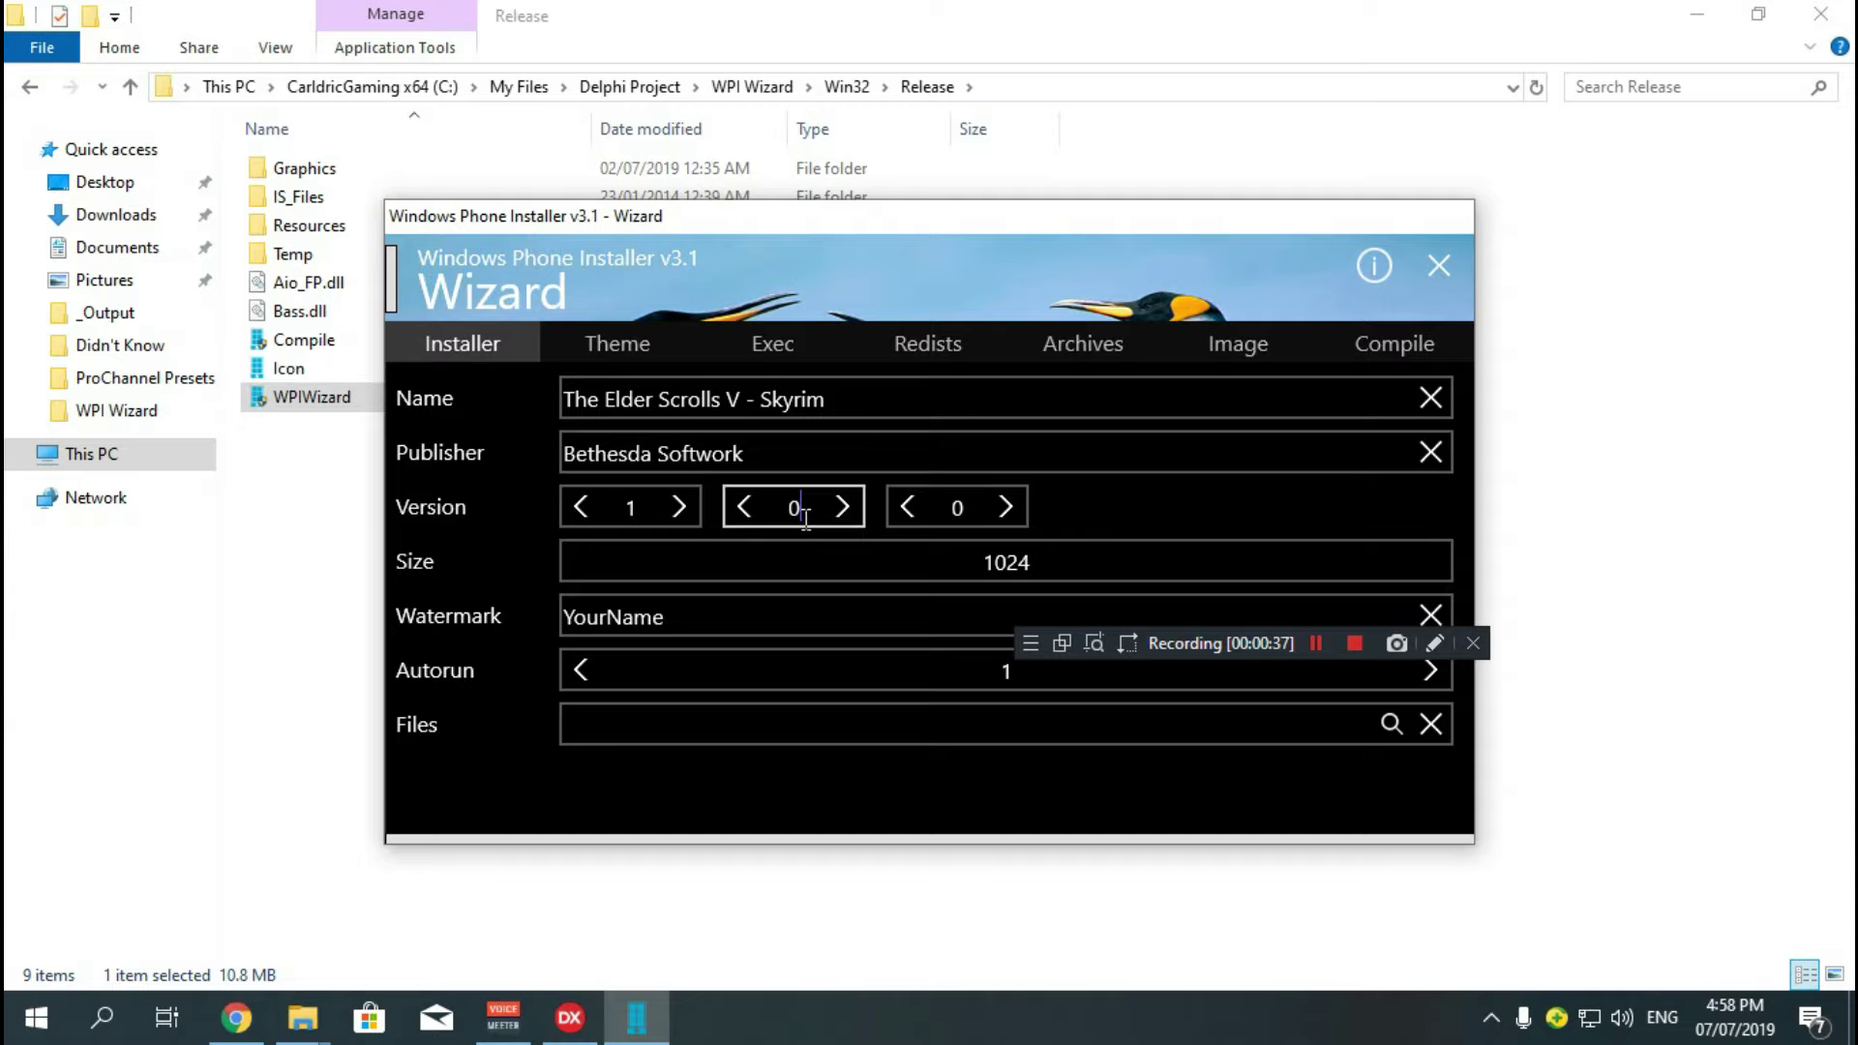
{"action": "key", "text": "BackSpace"}
{"action": "type", "text": "9"}
{"action": "left_click", "coordinate": [968, 507]}
{"action": "key", "text": "BackSpace"}
{"action": "type", "text": "13"}
{"action": "key", "text": "BackSpace"}
{"action": "key", "text": "BackSpace"}
{"action": "type", "text": "20"}
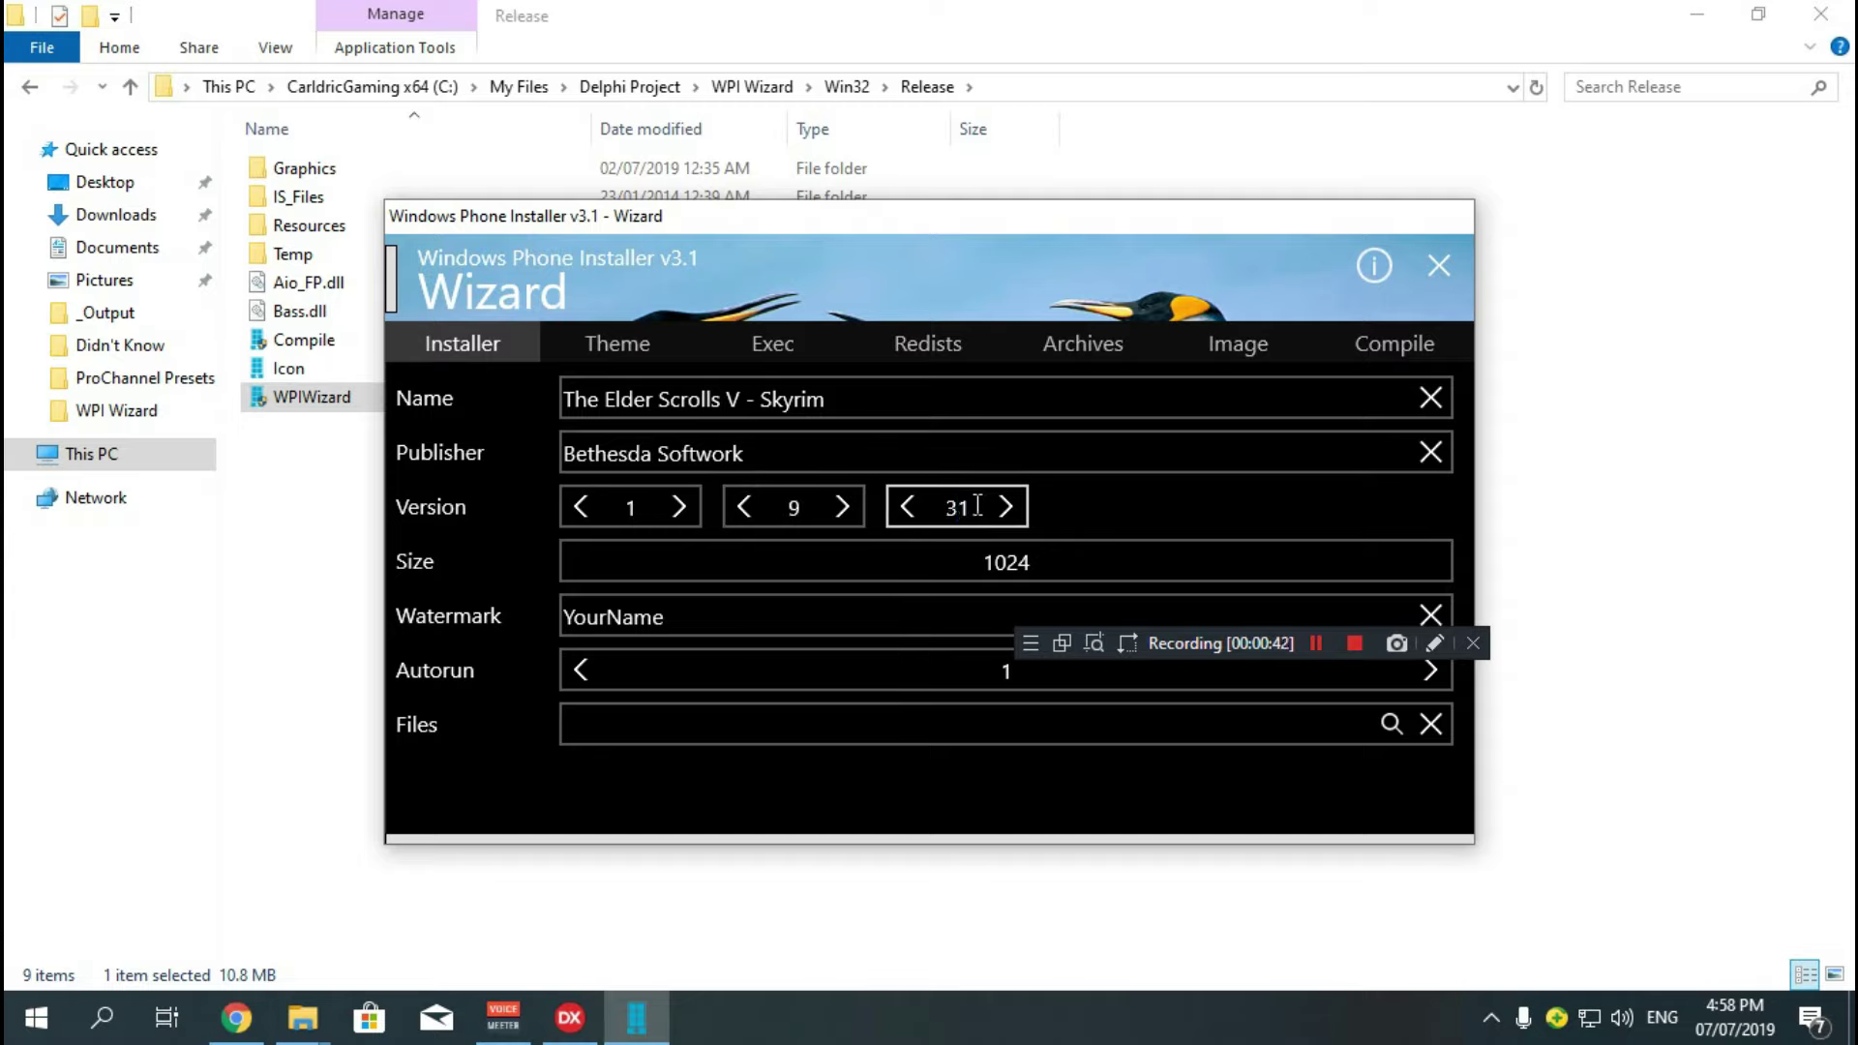
{"action": "left_click_drag", "start_coordinate": [1084, 564], "coordinate": [826, 536]}
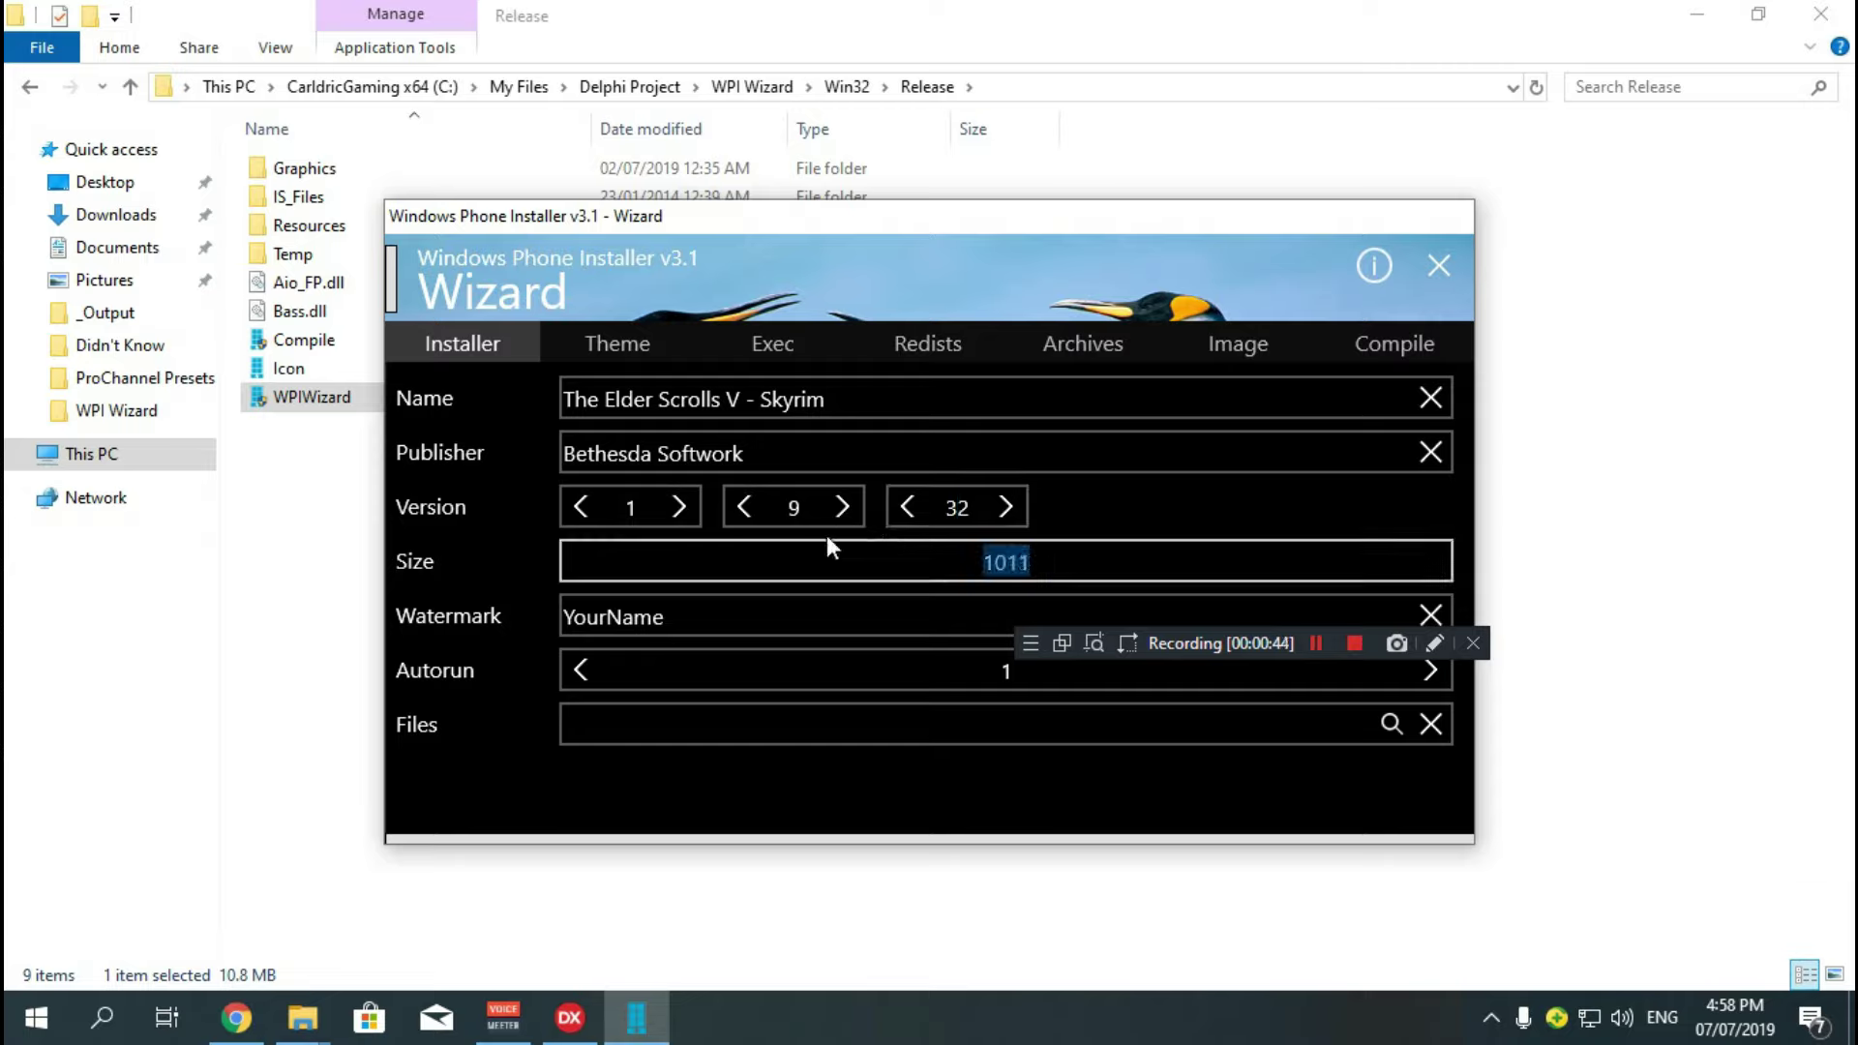
{"action": "type", "text": "9552"}
{"action": "key", "text": "BackSpace"}
{"action": "type", "text": "3"}
- Replace the watermark placeholder with the author's full name and set the theme color to 10
{"action": "left_click", "coordinate": [800, 617]}
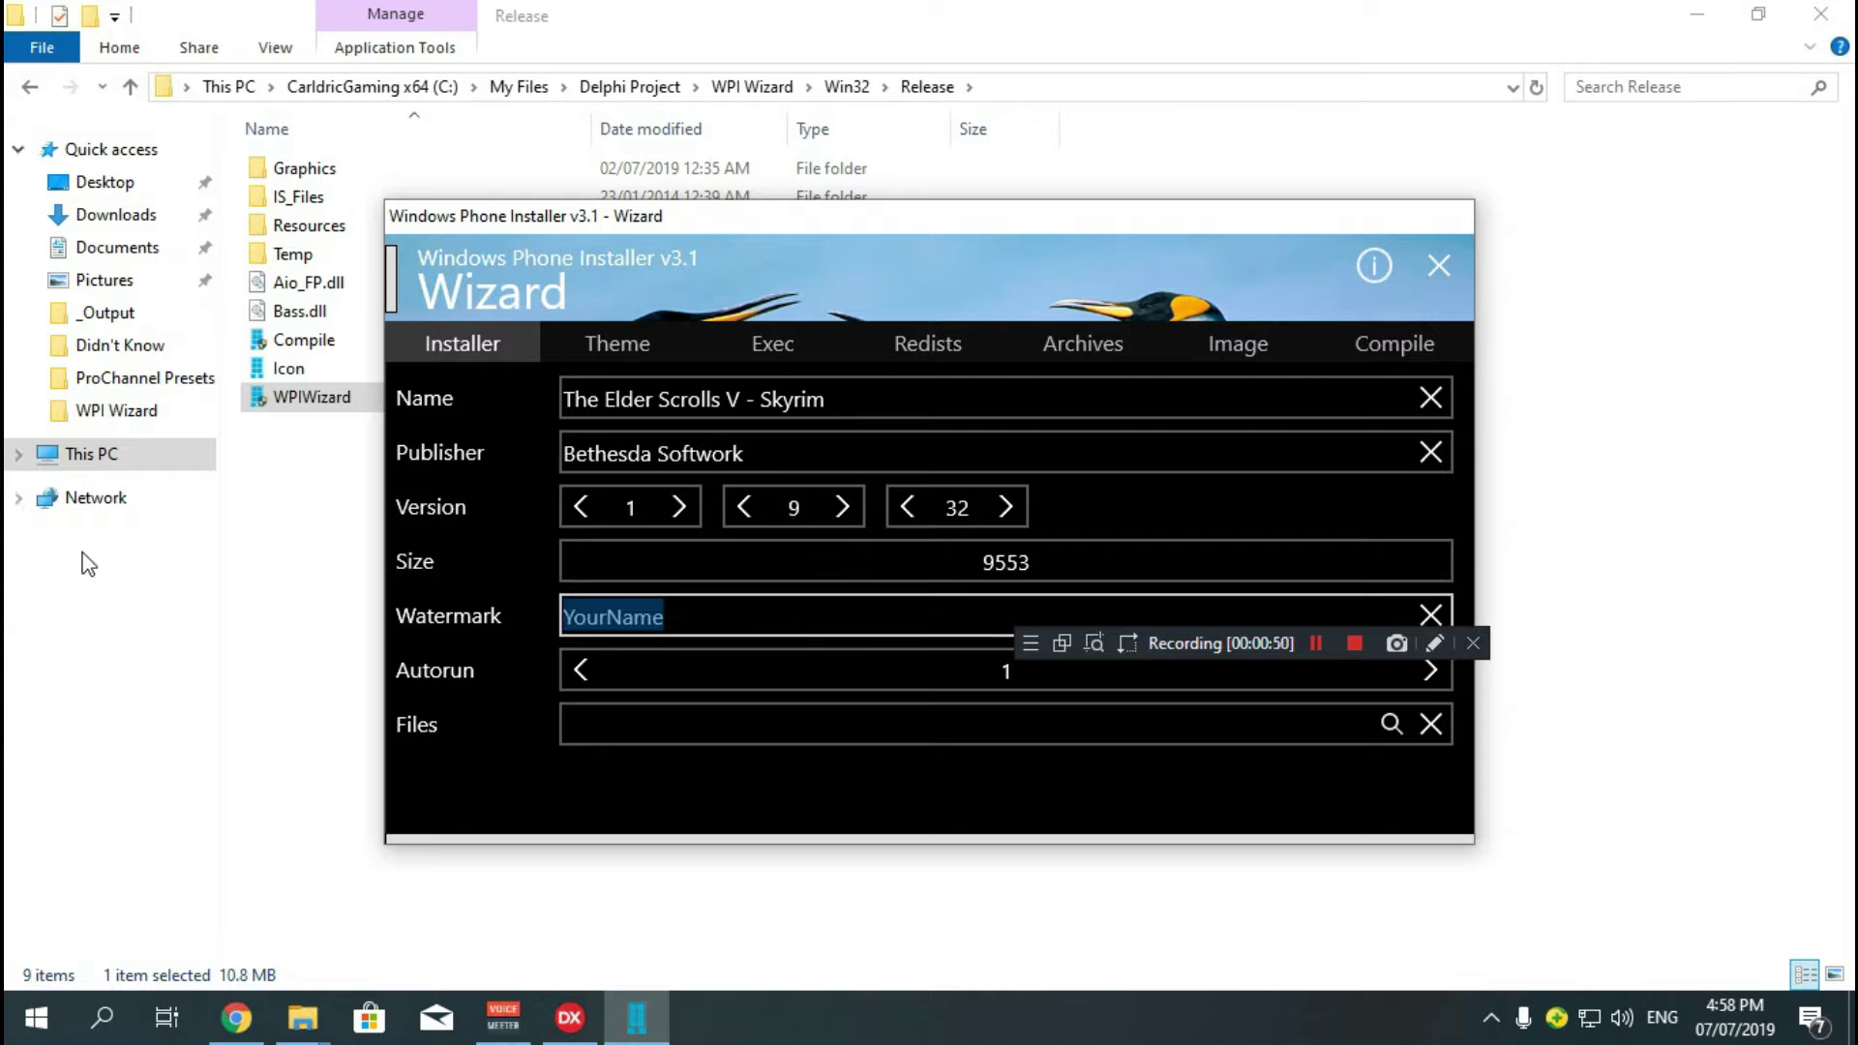
{"action": "type", "text": "Card"}
{"action": "key", "text": "BackSpace"}
{"action": "type", "text": "ld"}
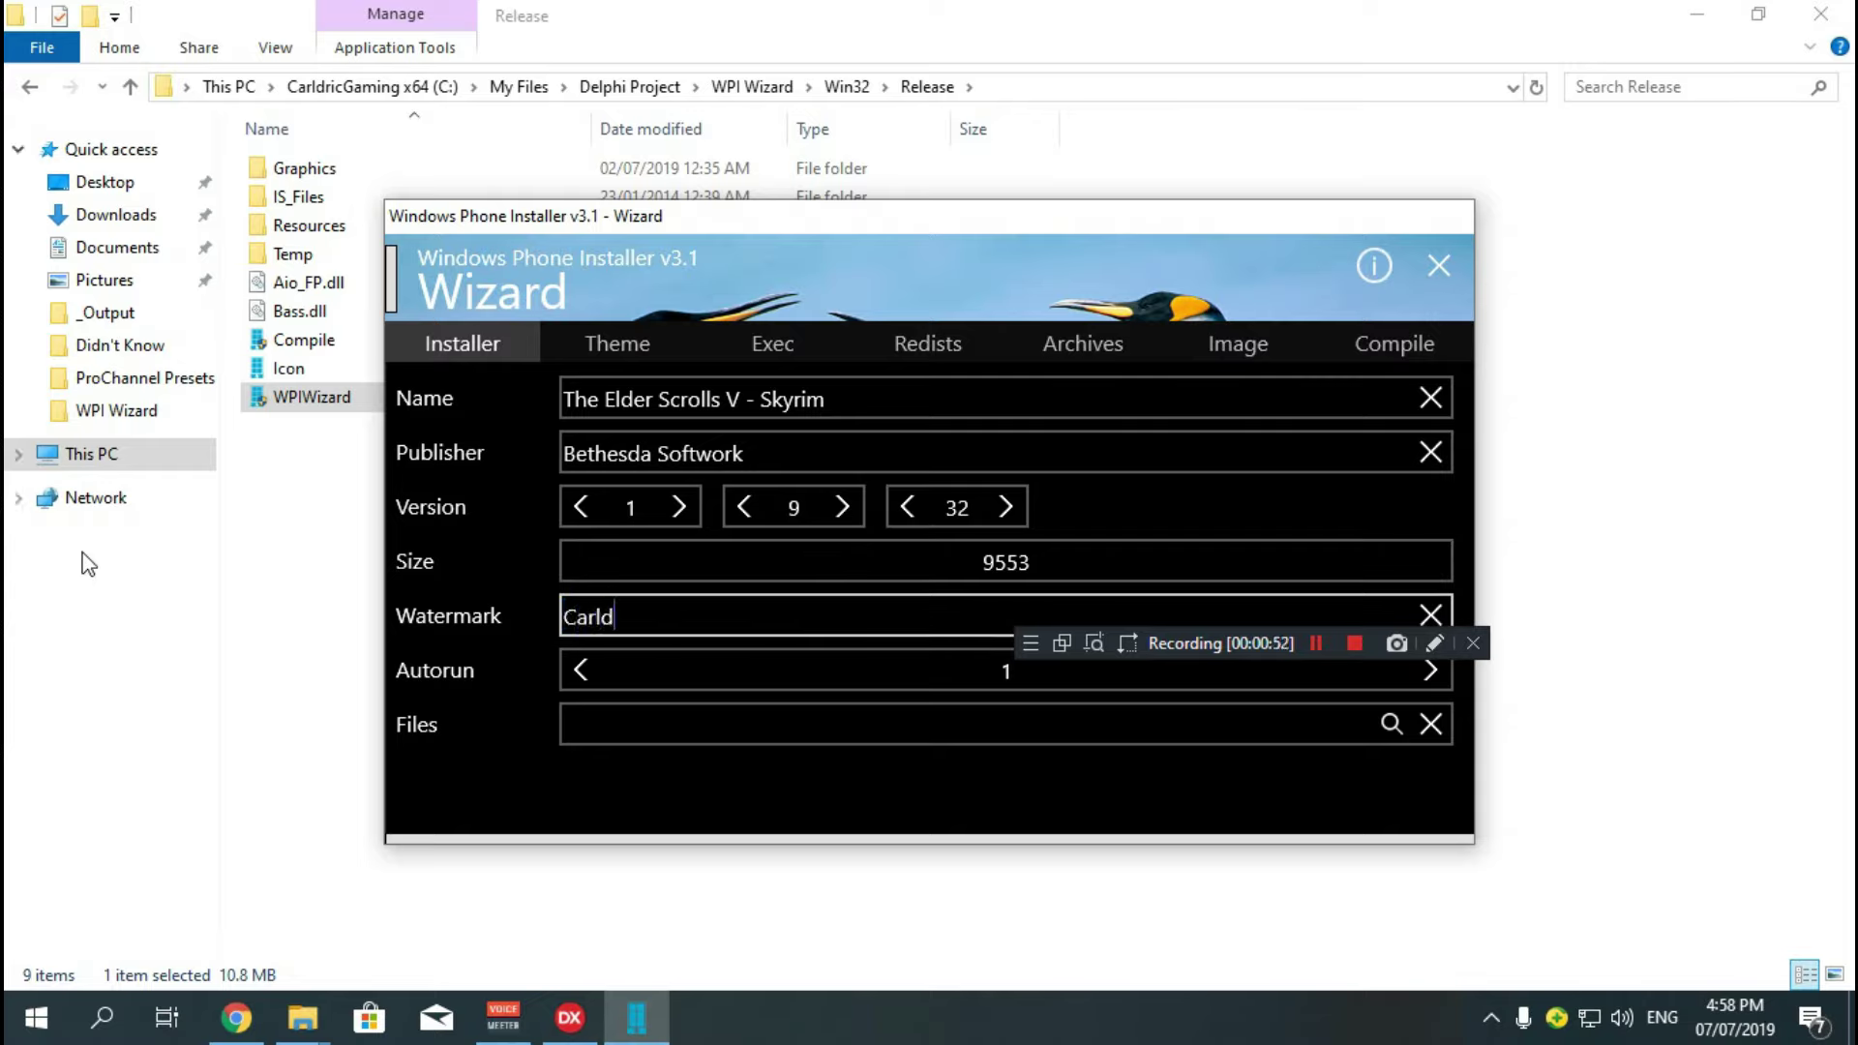
{"action": "type", "text": "ric Clement"}
{"action": "left_click", "coordinate": [615, 344]}
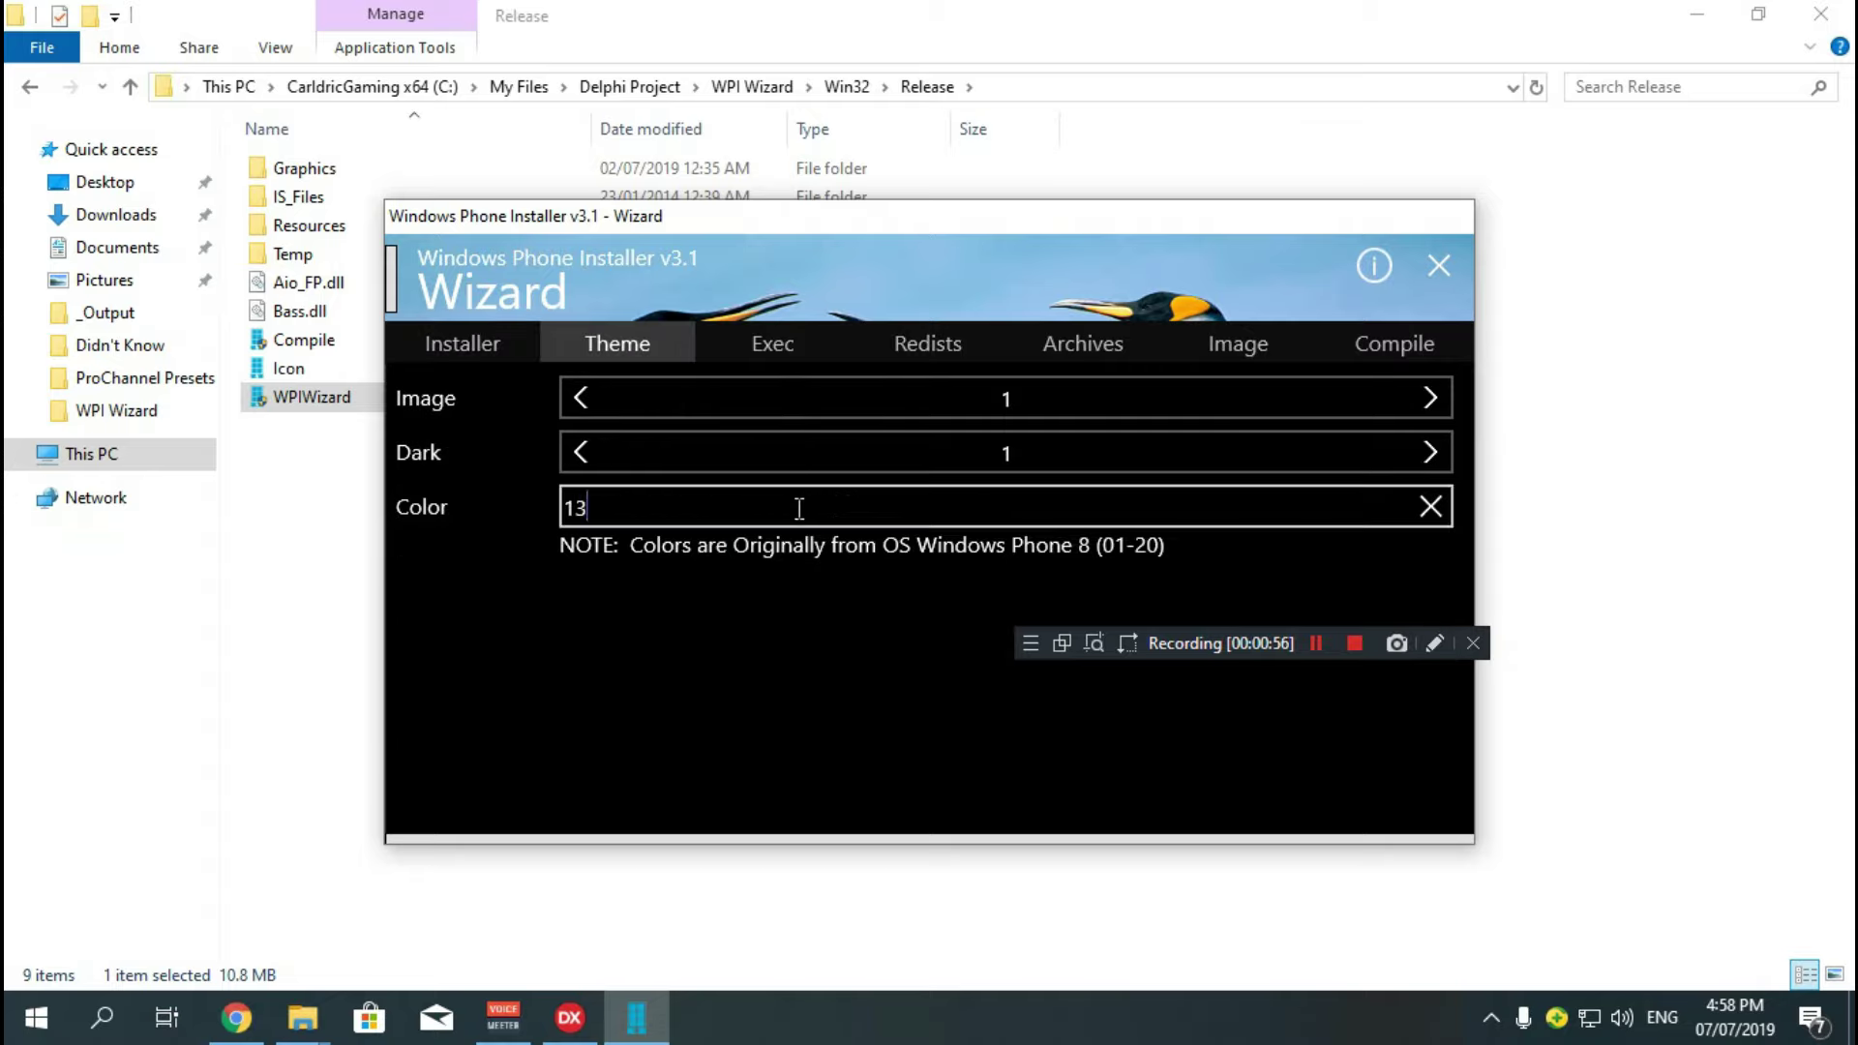
{"action": "type", "text": "10"}
- Enter "The Elder Scrolls V - Skyrim" as both the name and the shortcut name of a new executable entry
{"action": "left_click", "coordinate": [732, 345]}
{"action": "left_click", "coordinate": [742, 659]}
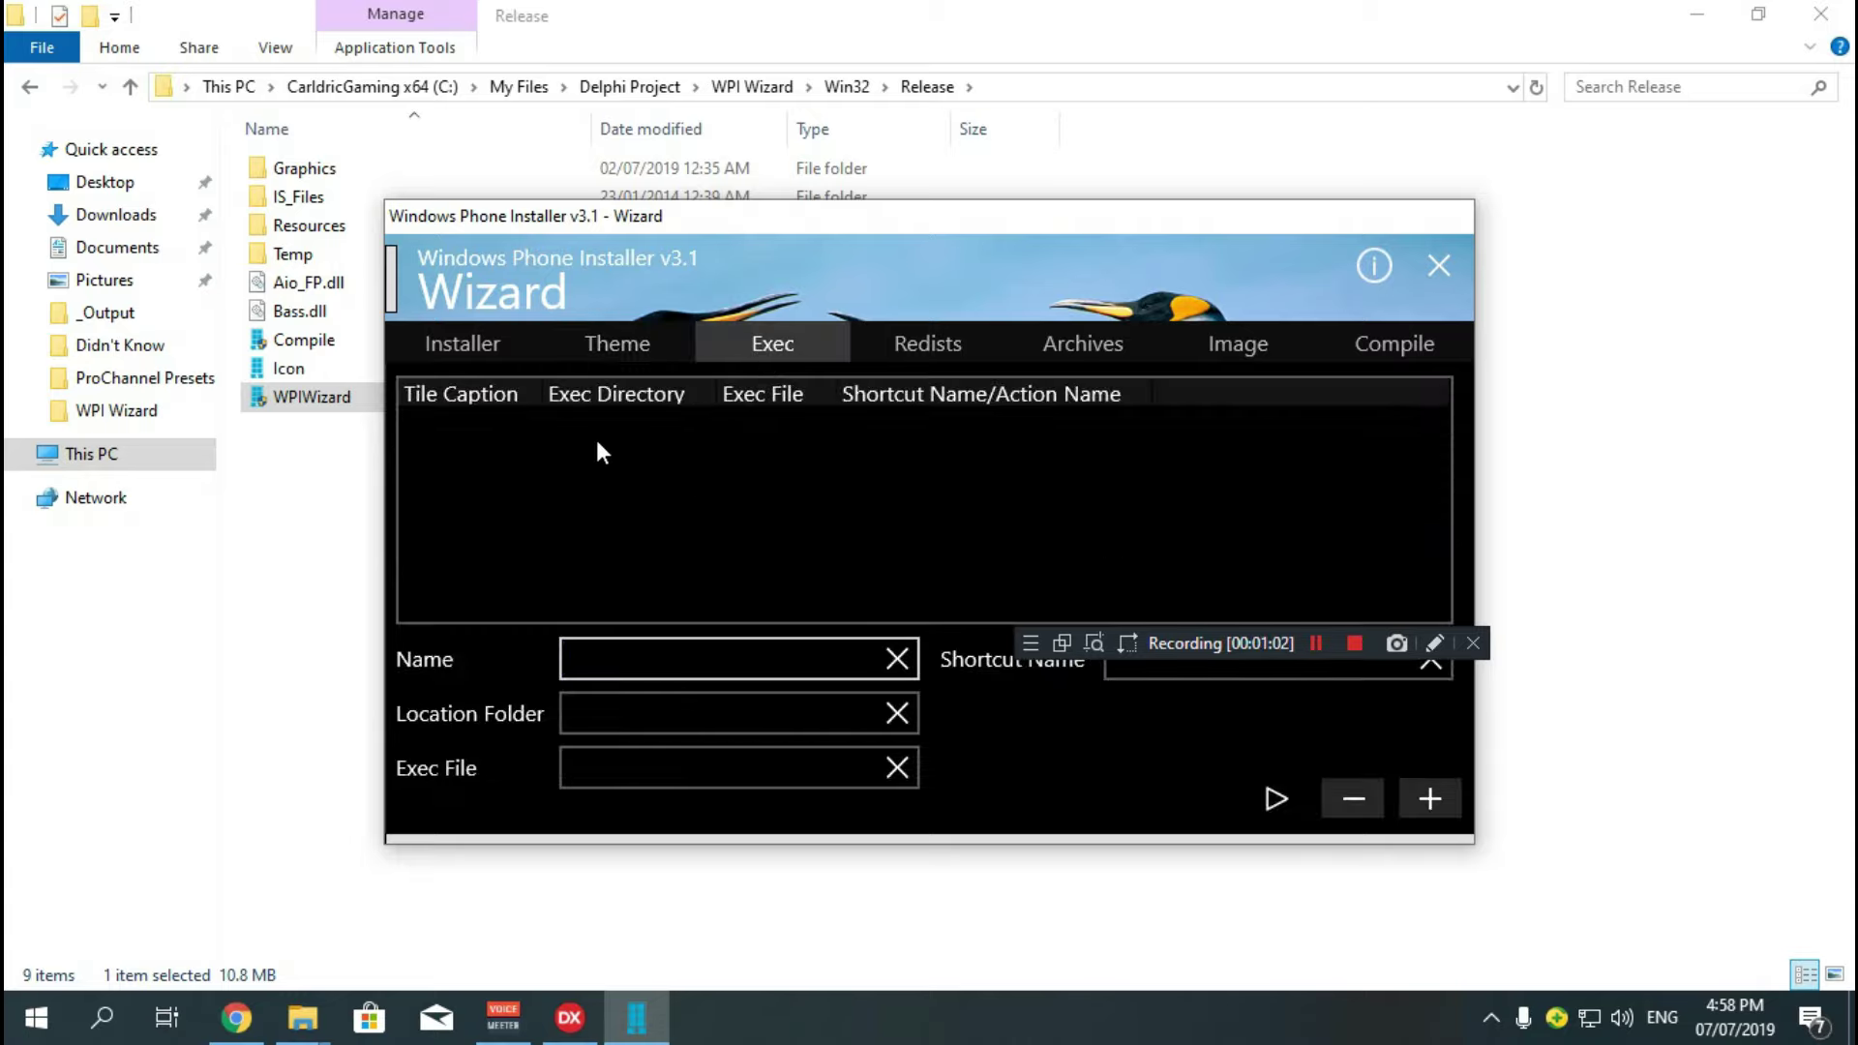
{"action": "type", "text": "The Elder Scrolls V - Skyrim"}
{"action": "left_click", "coordinate": [1239, 677]}
{"action": "type", "text": "The Elder Scrolls V - Skyrim"}
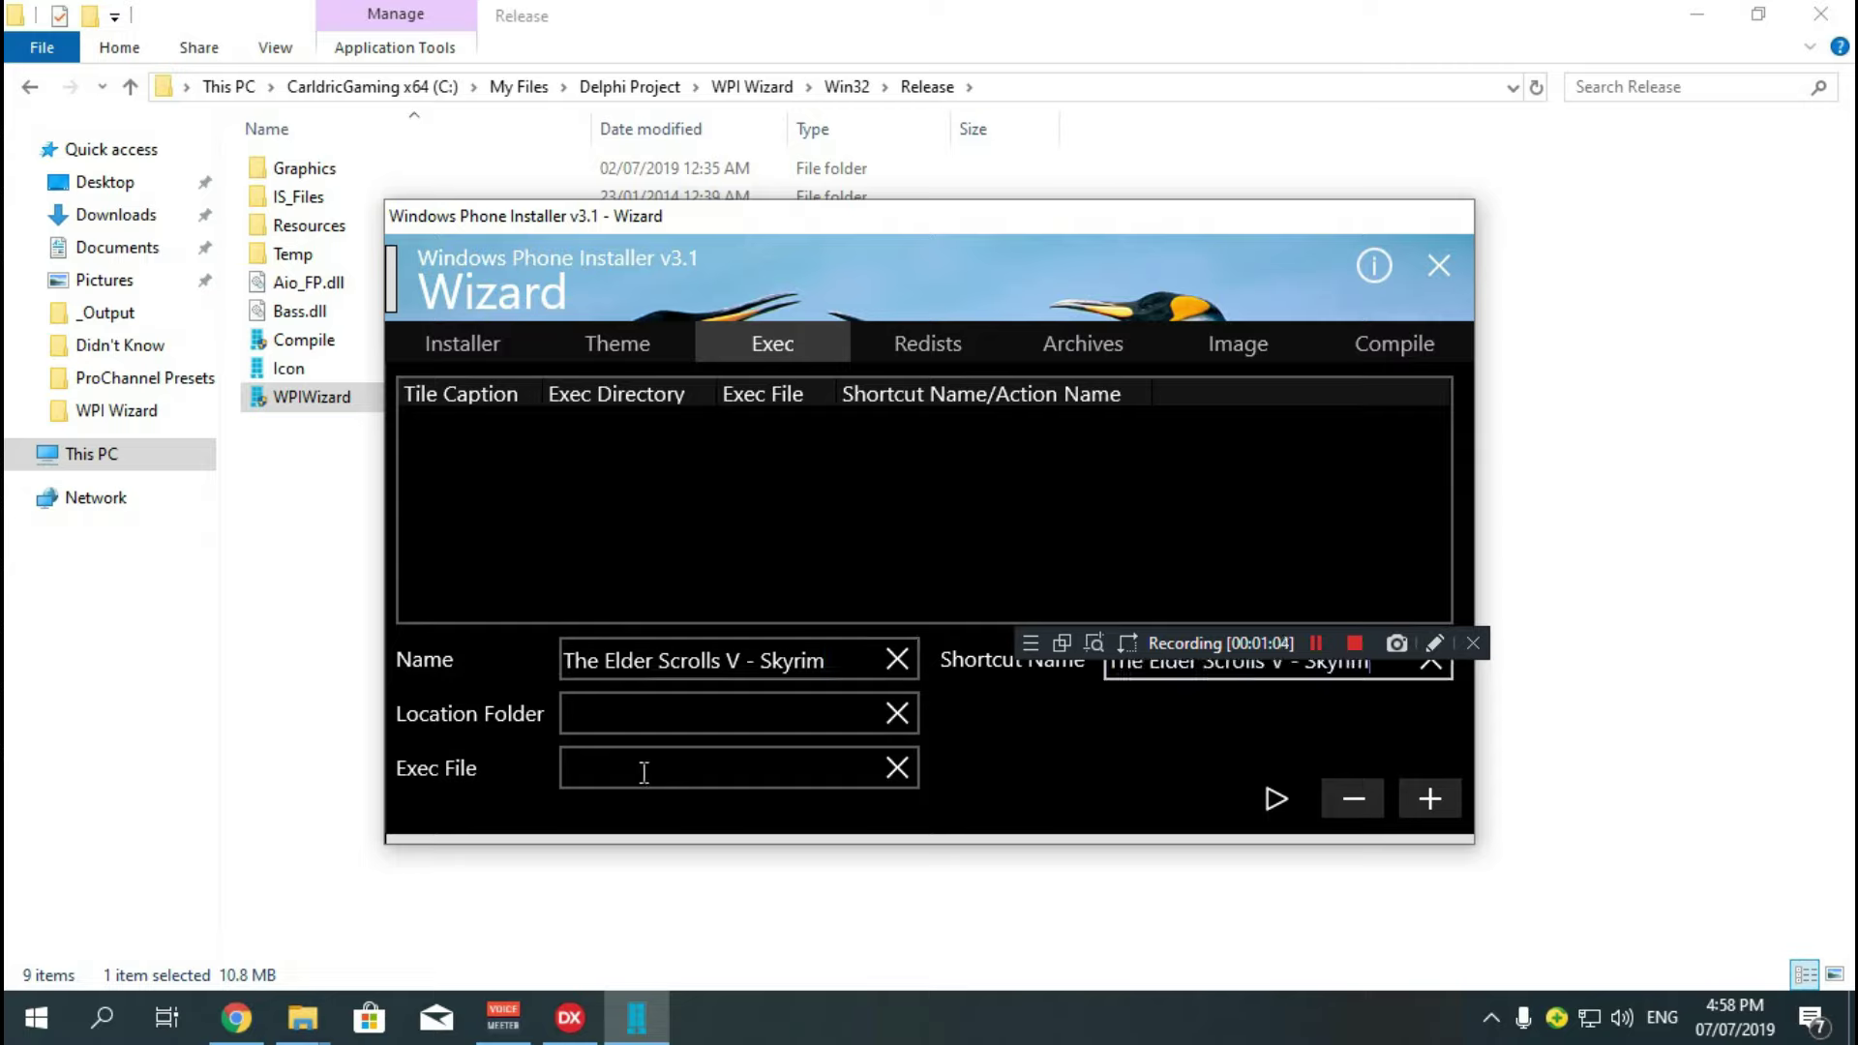
- Set the entry's executable file to skse_loader.exe and add the entry to the executables list
{"action": "left_click", "coordinate": [776, 782]}
{"action": "type", "text": "skse"}
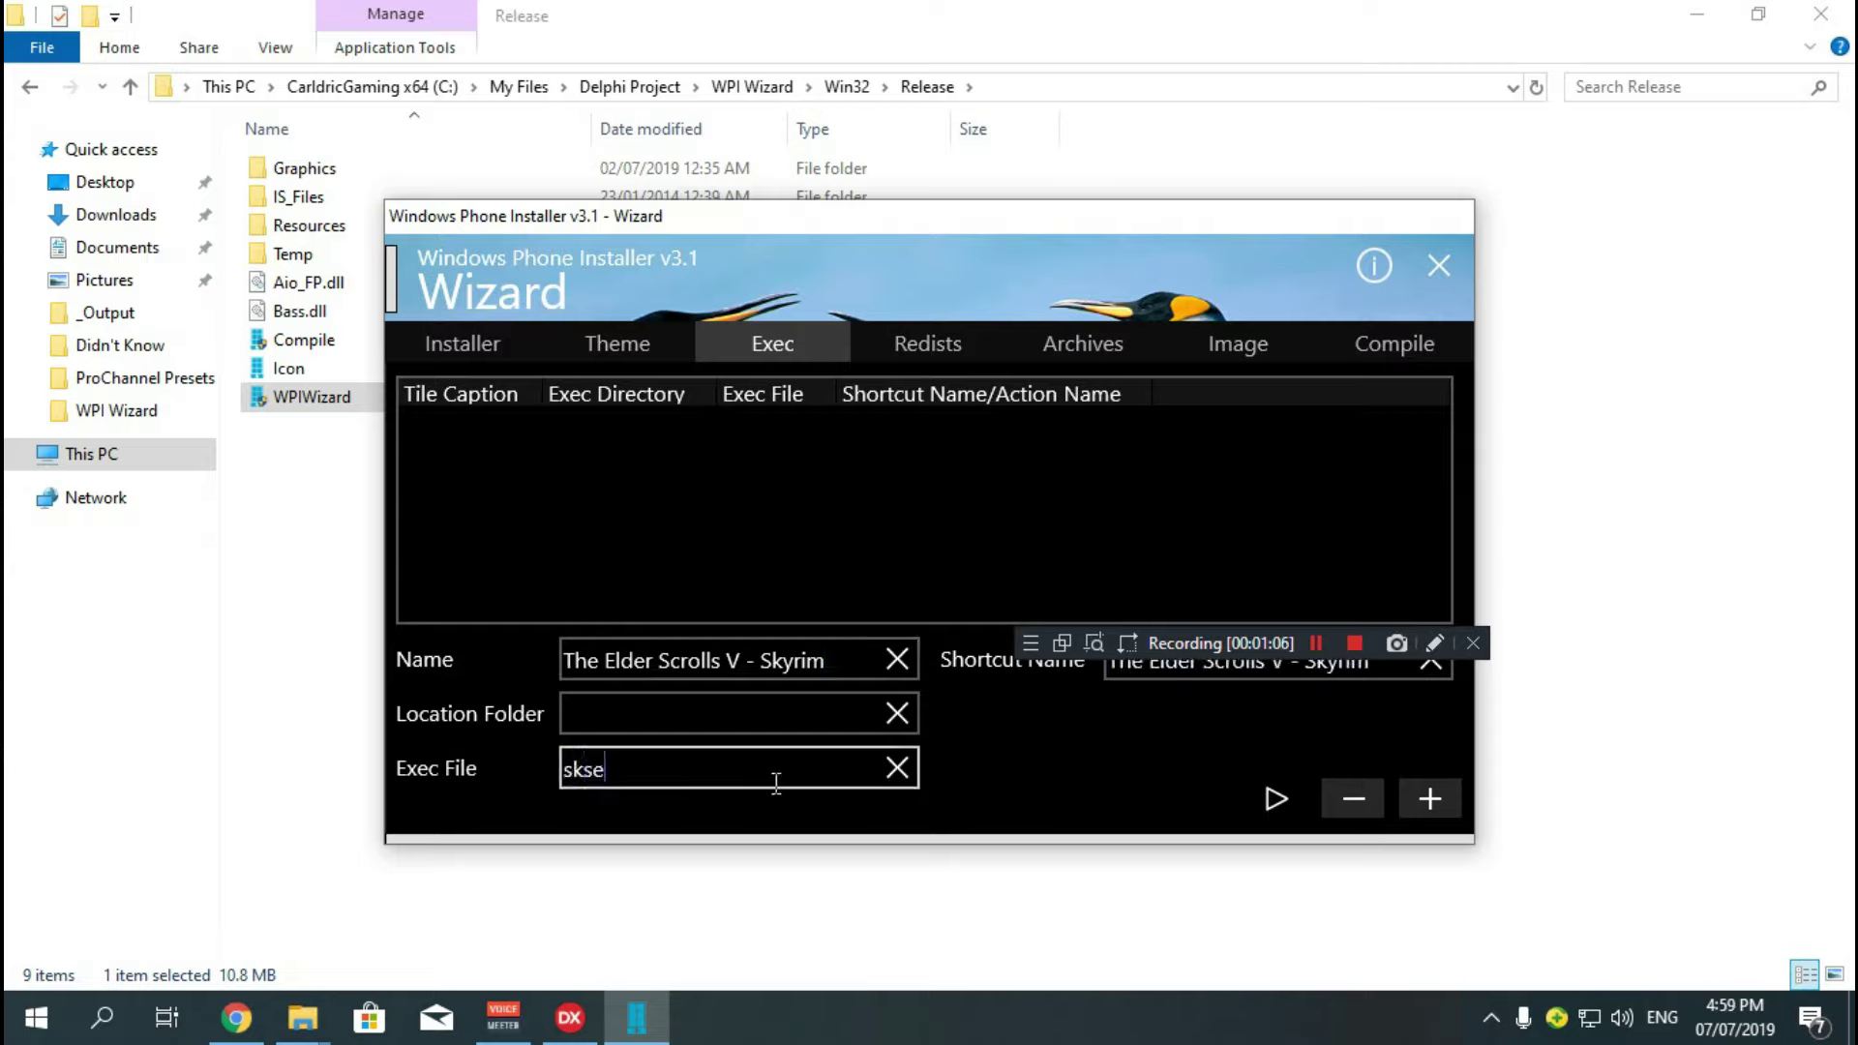
{"action": "type", "text": "_loader.exe"}
{"action": "left_click", "coordinate": [312, 1016]}
{"action": "left_click", "coordinate": [598, 879]}
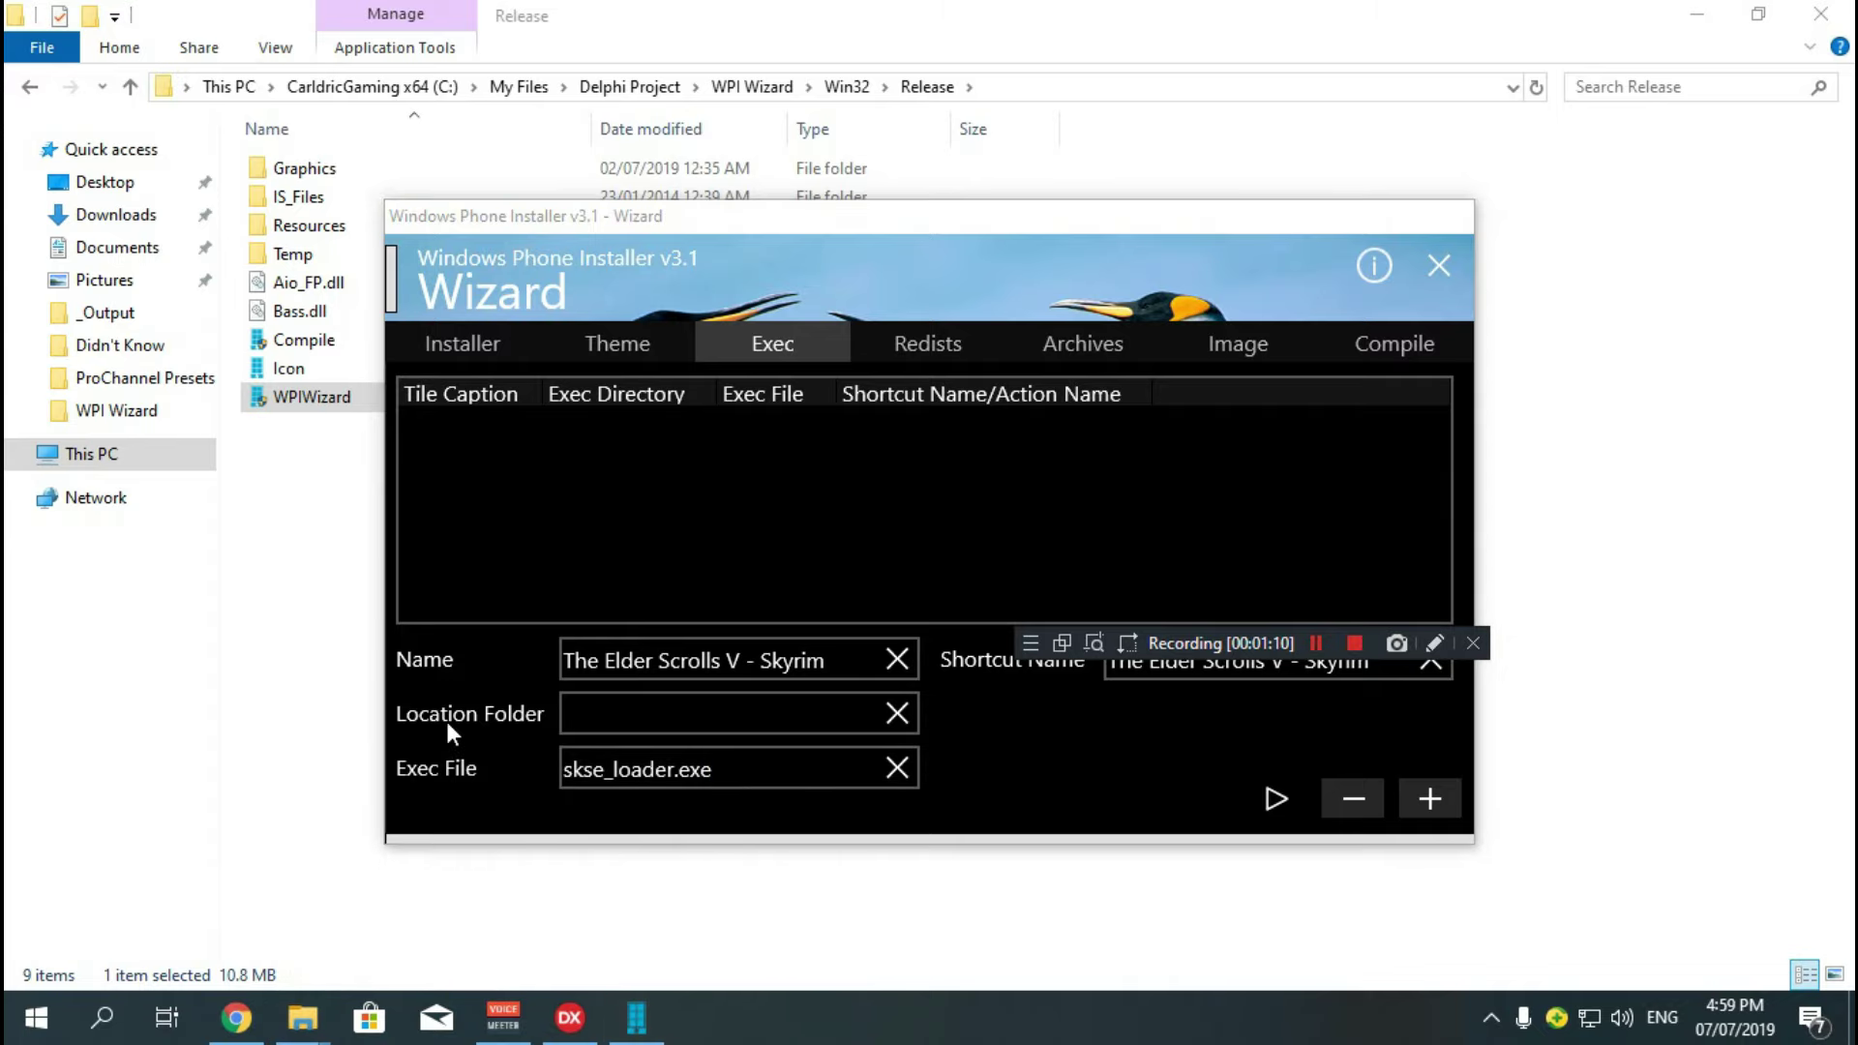
{"action": "left_click", "coordinate": [1113, 132]}
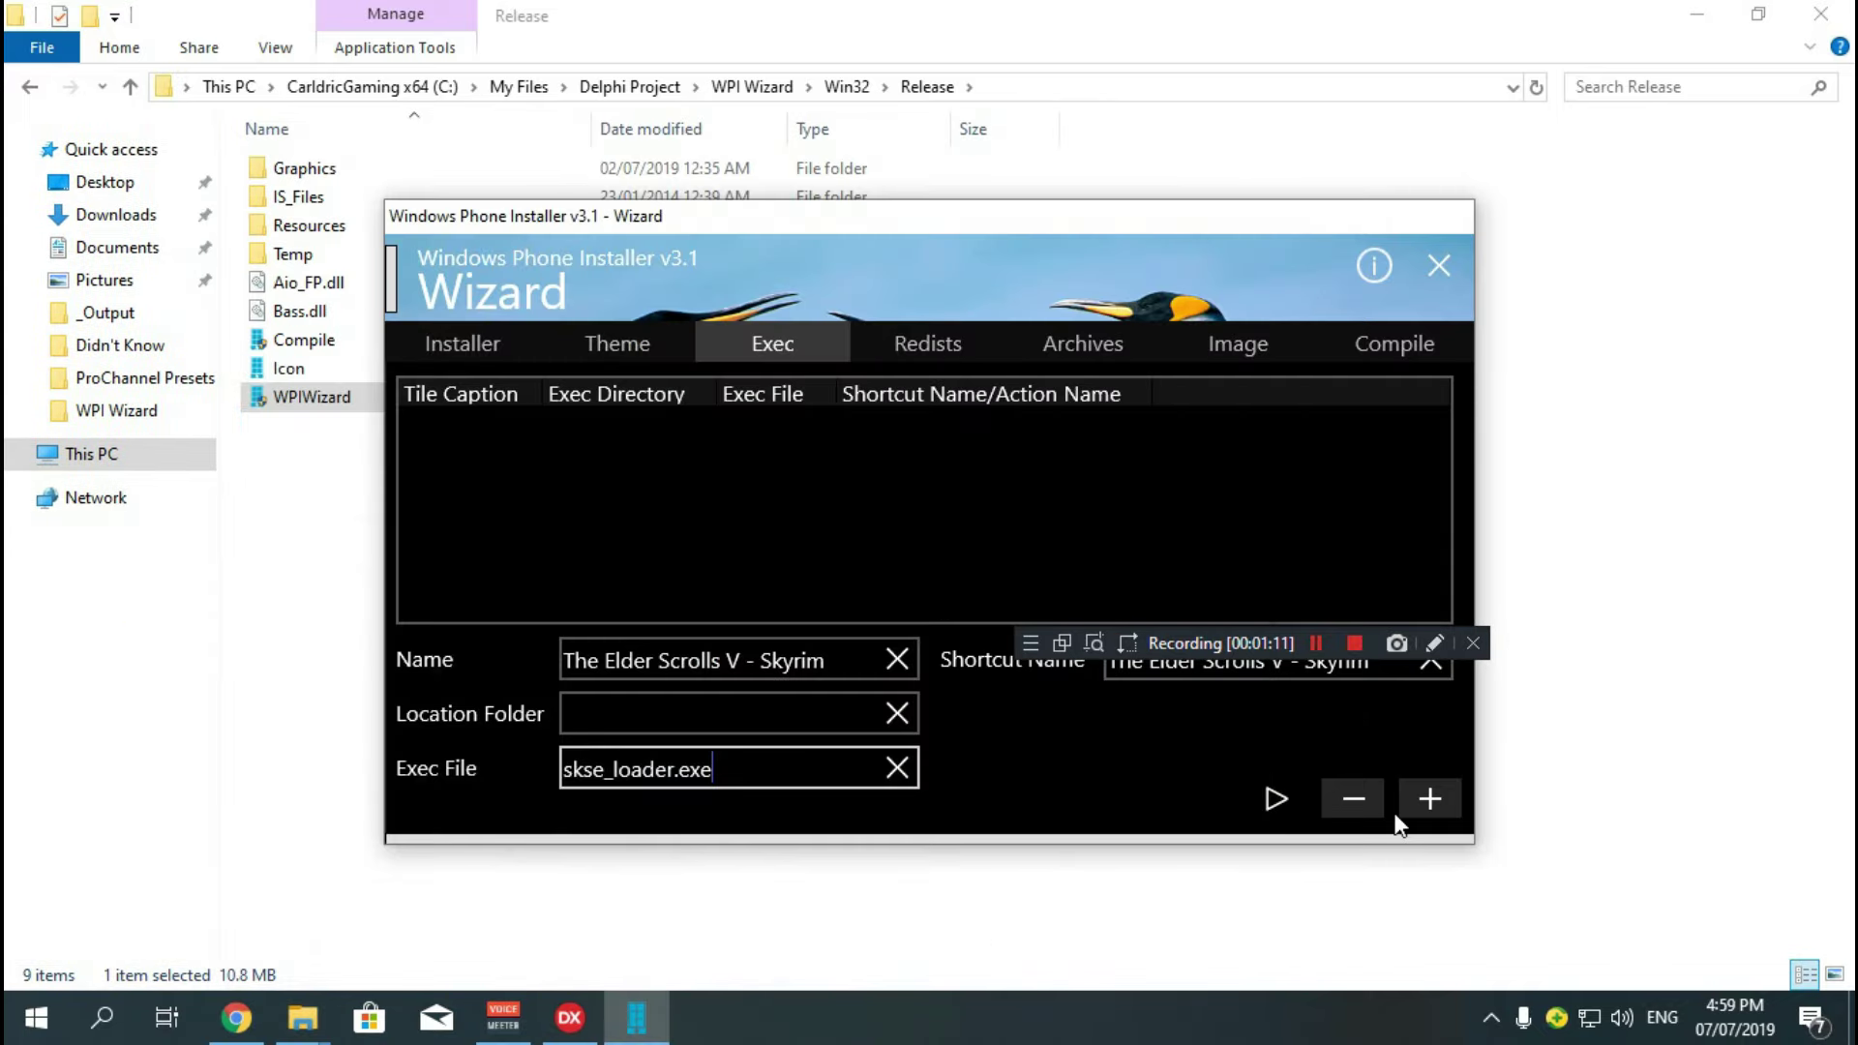
{"action": "left_click", "coordinate": [1430, 798]}
- Add a 7Zip archive with the source {src}\Data1.7z to the archives list
{"action": "left_click", "coordinate": [1056, 348]}
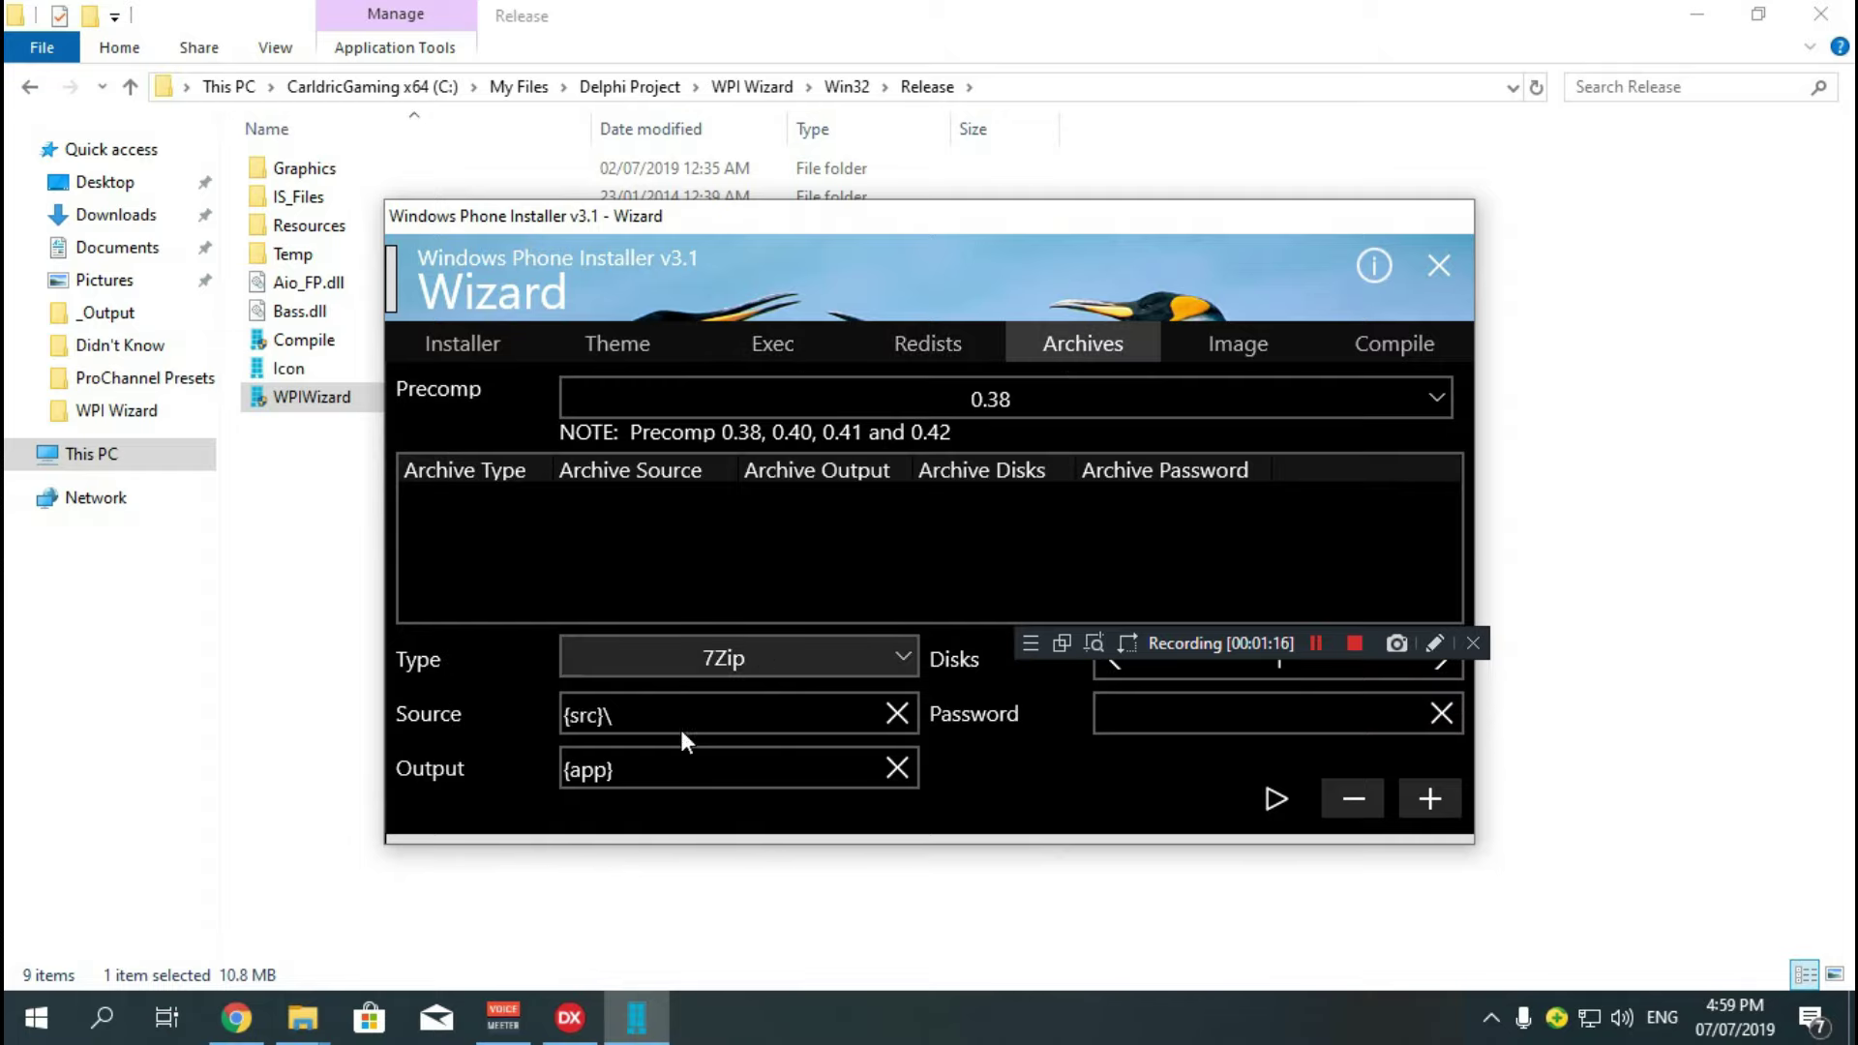
{"action": "left_click", "coordinate": [695, 666]}
{"action": "left_click", "coordinate": [770, 704]}
{"action": "left_click", "coordinate": [770, 711]}
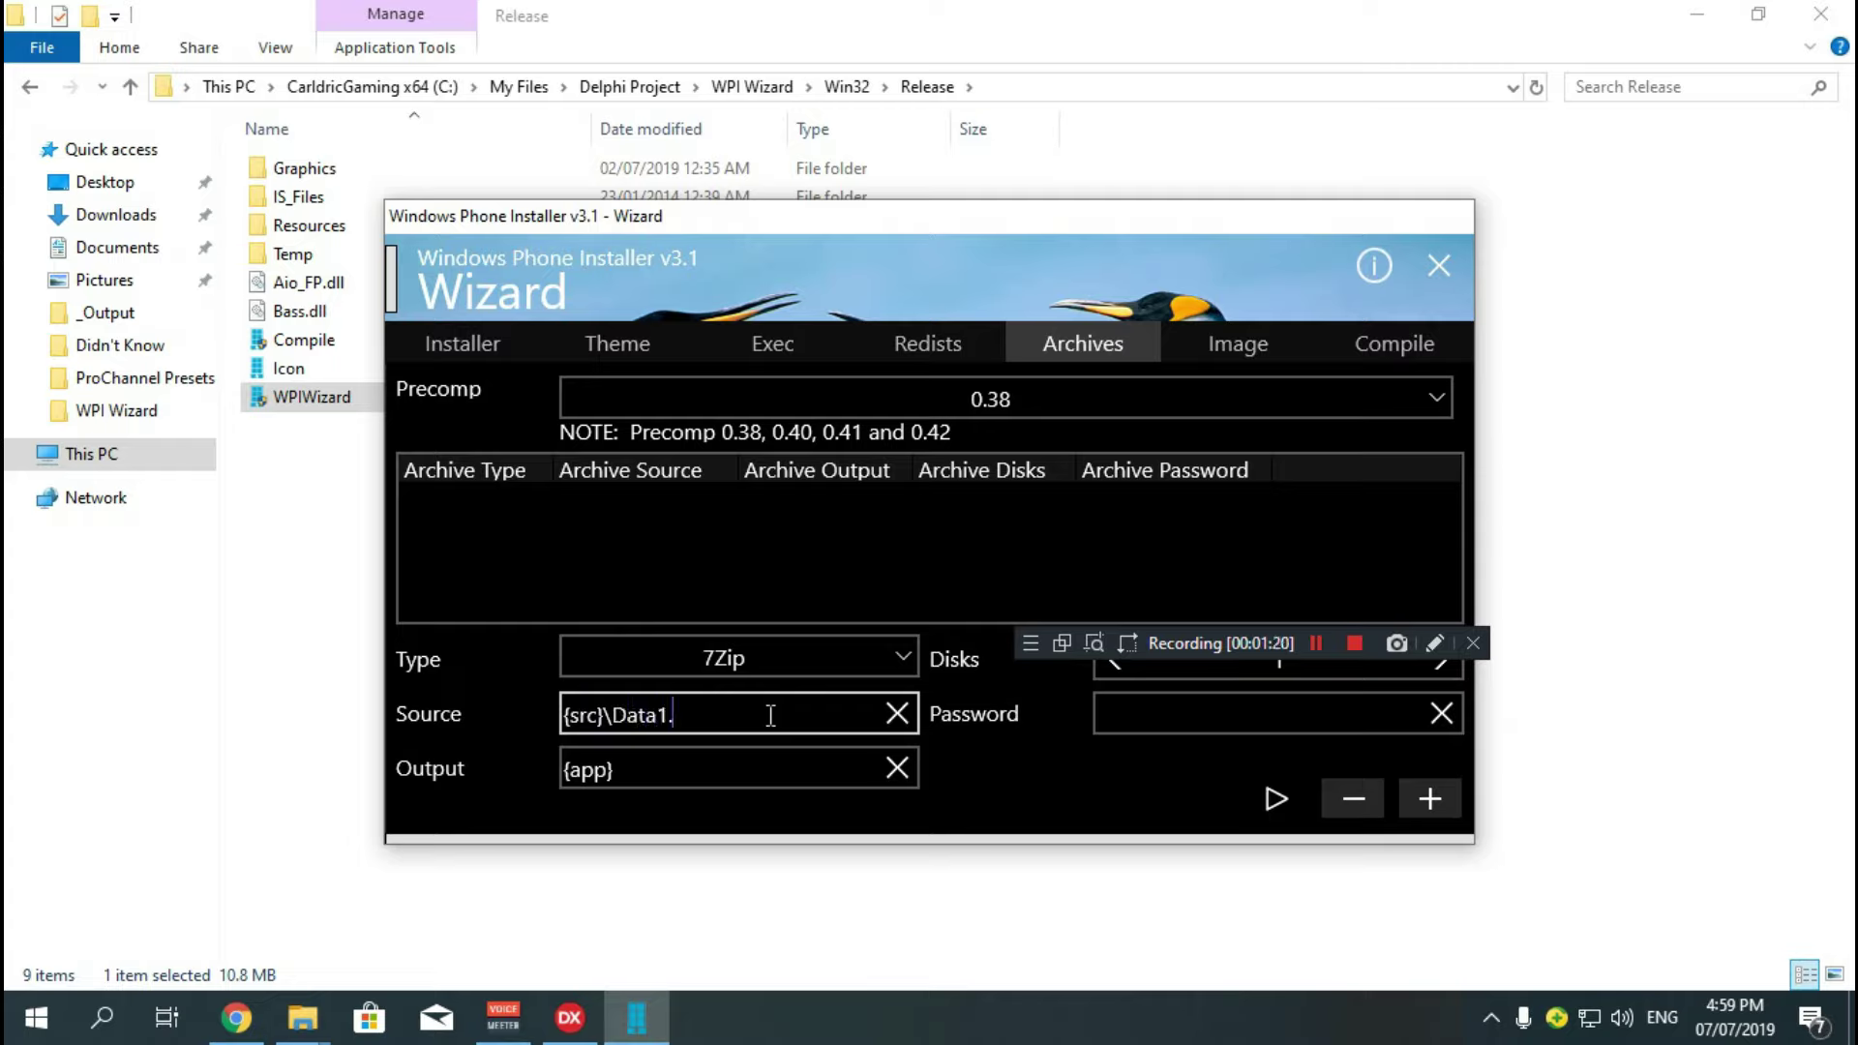
{"action": "type", "text": "7z"}
{"action": "left_click", "coordinate": [1414, 808]}
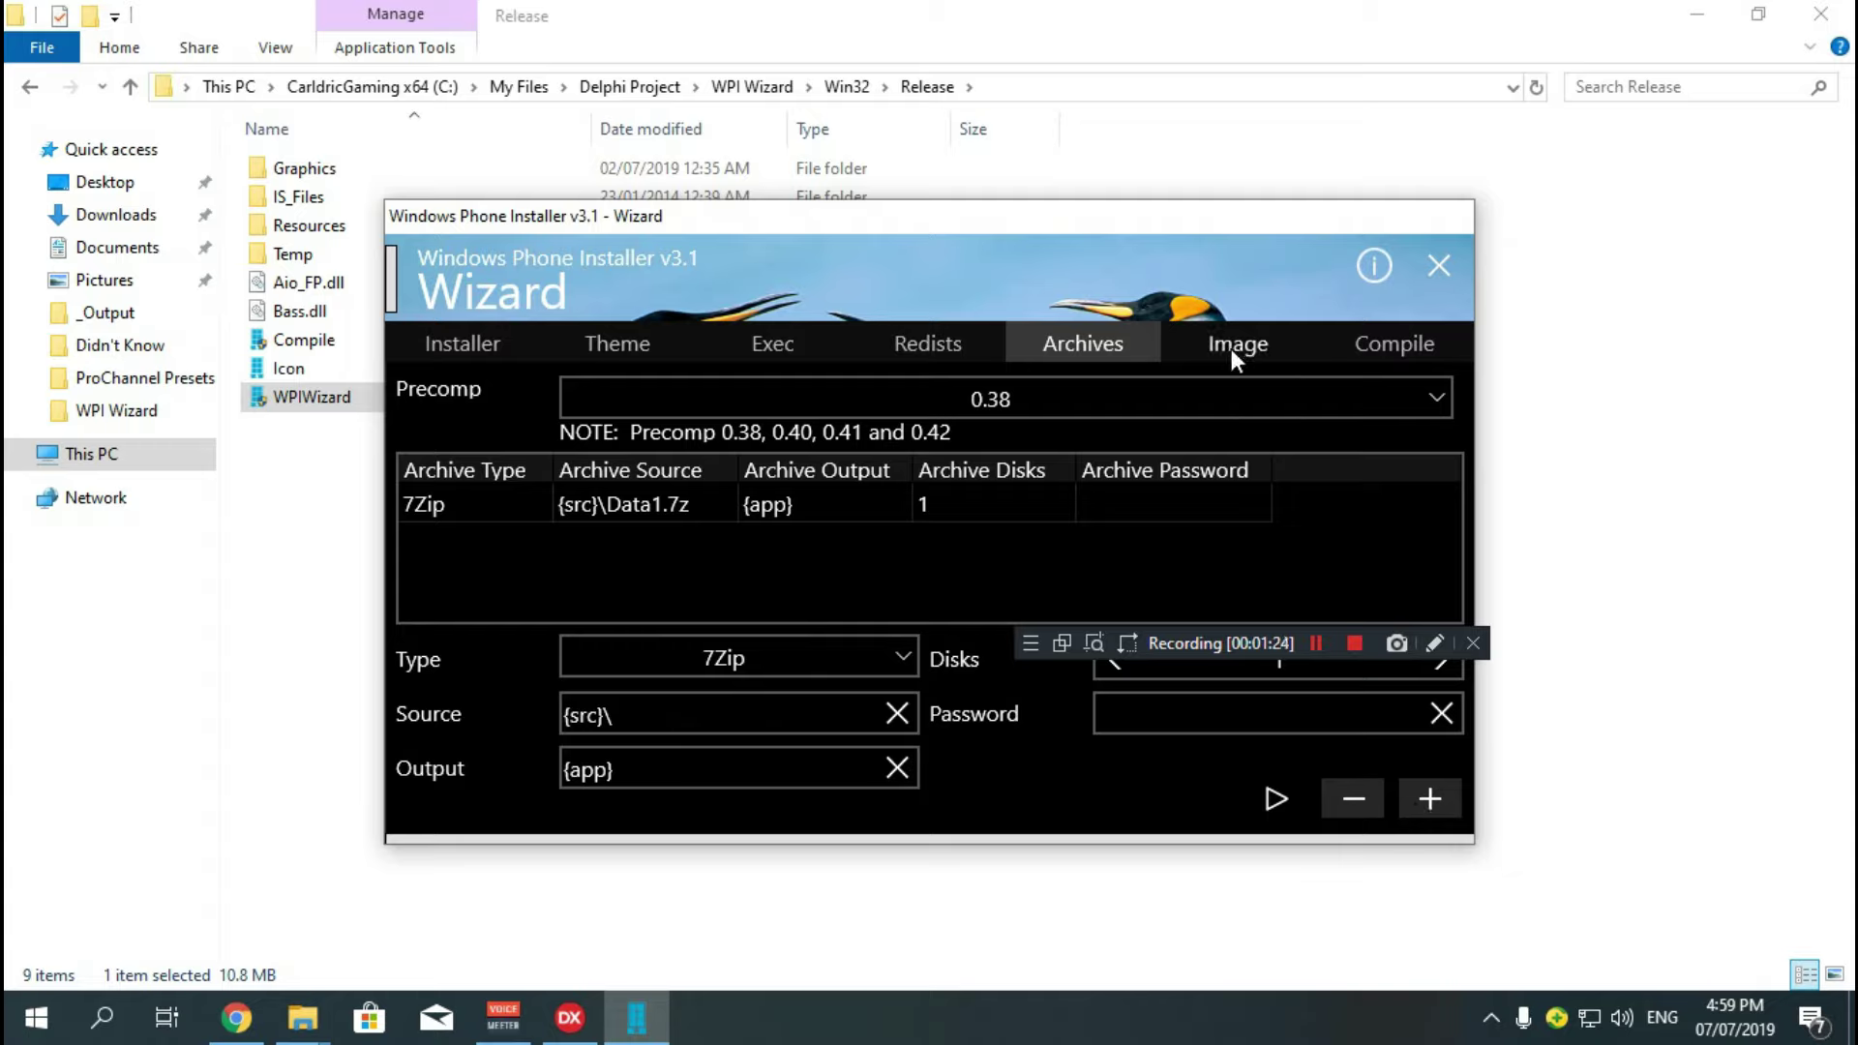
{"action": "left_click", "coordinate": [975, 344]}
{"action": "left_click", "coordinate": [826, 338]}
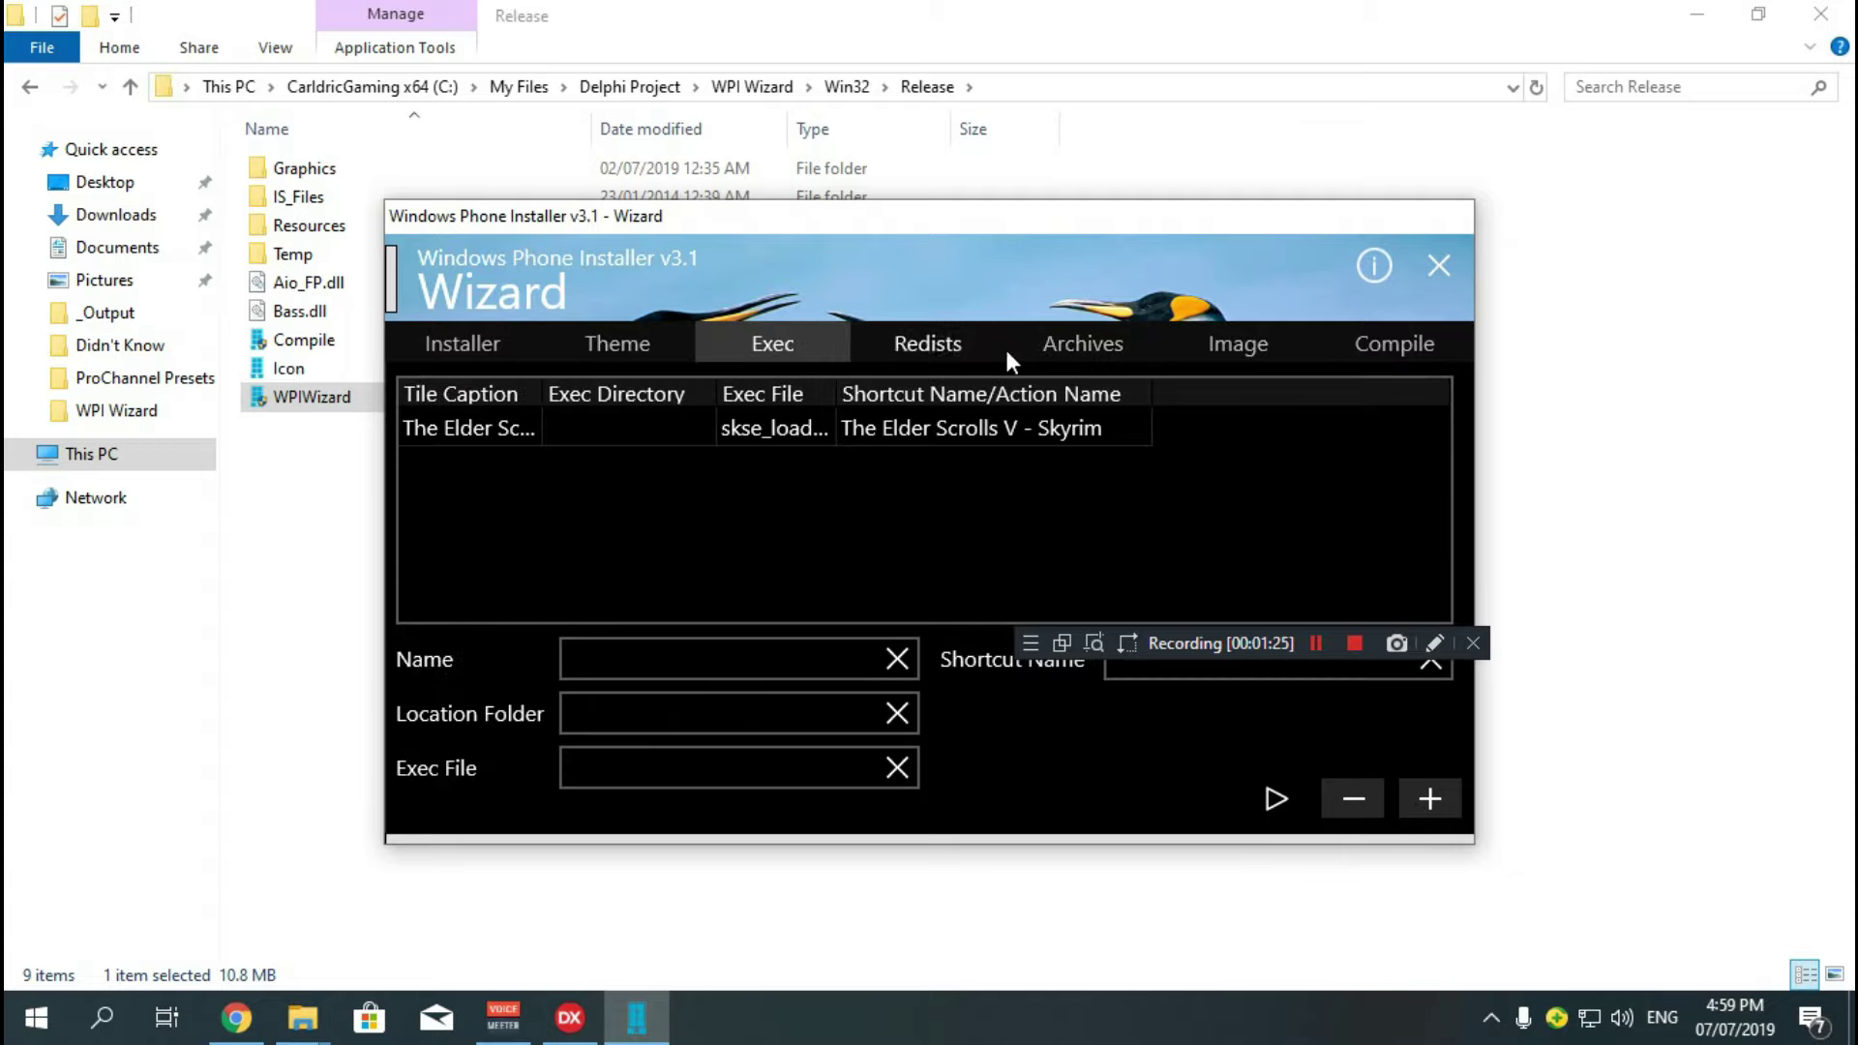
{"action": "left_click", "coordinate": [931, 348]}
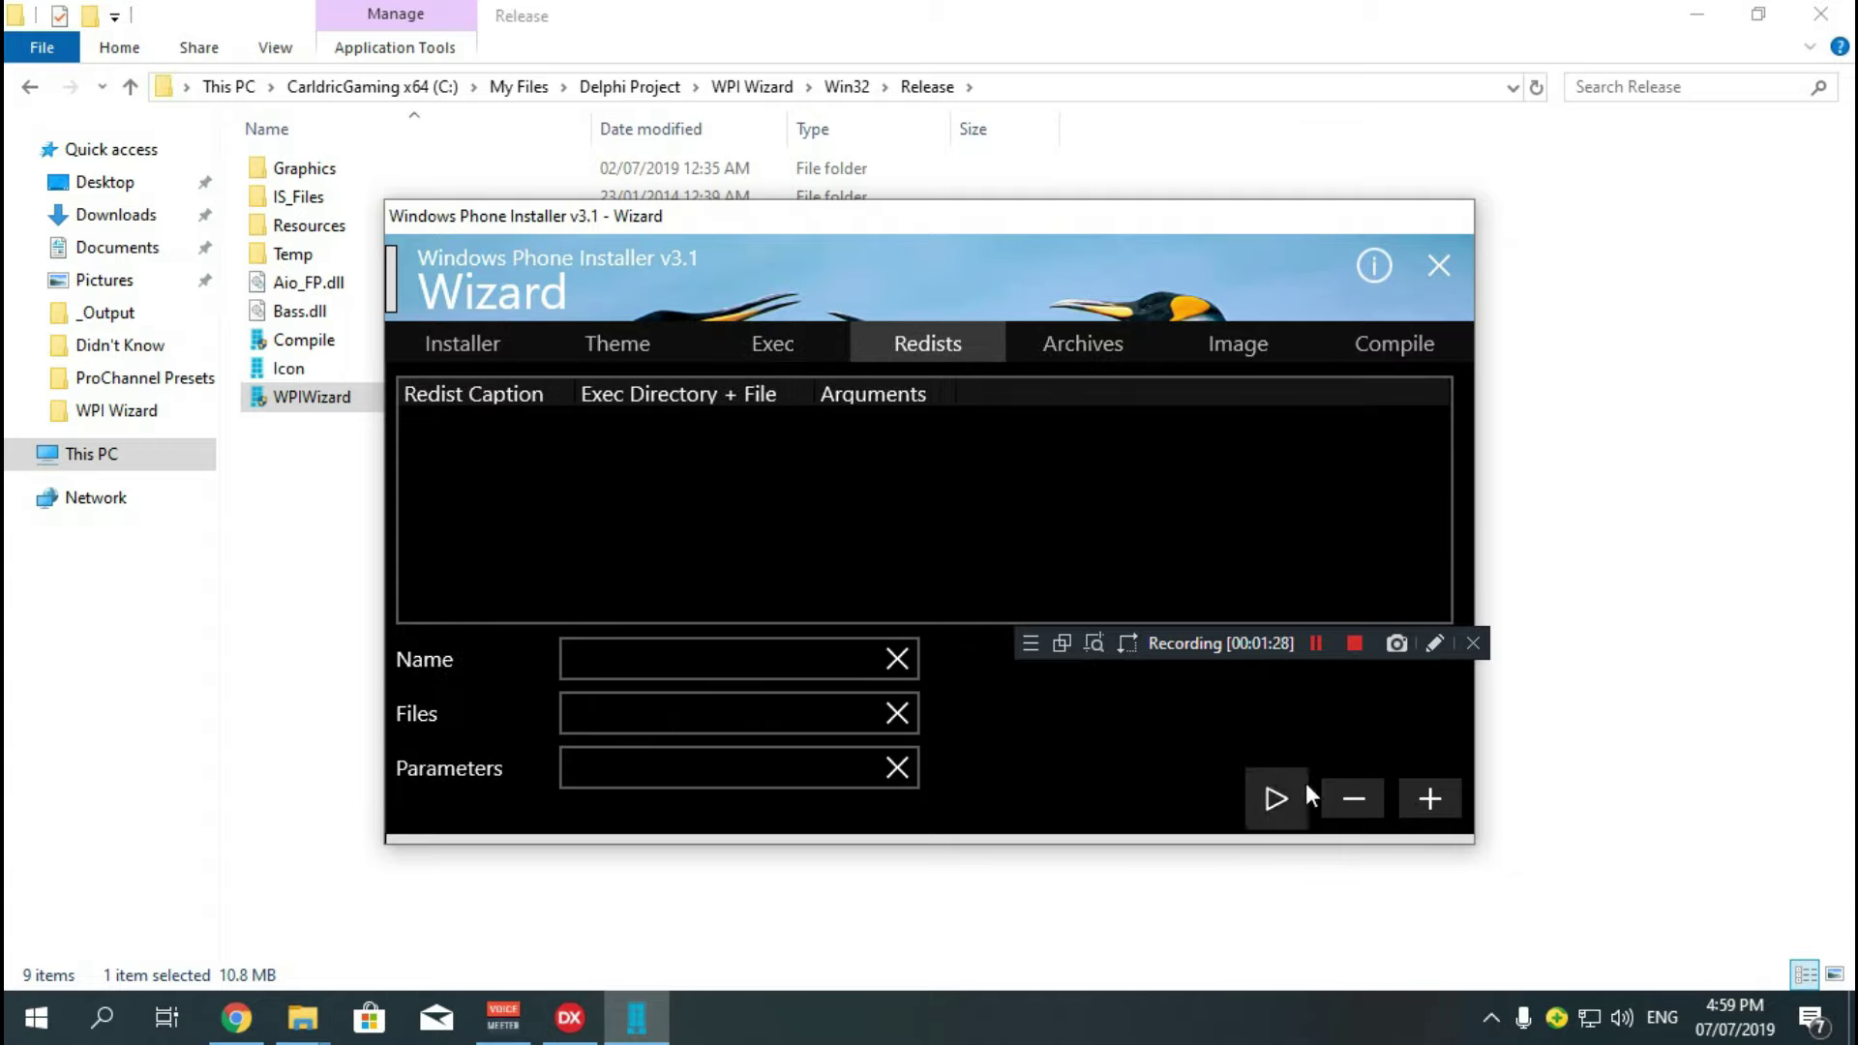
- Load skyrim-facebook as the lockscreen image and the ss_5d19c69d33abca... picture as the first autorun image
{"action": "left_click", "coordinate": [1219, 347]}
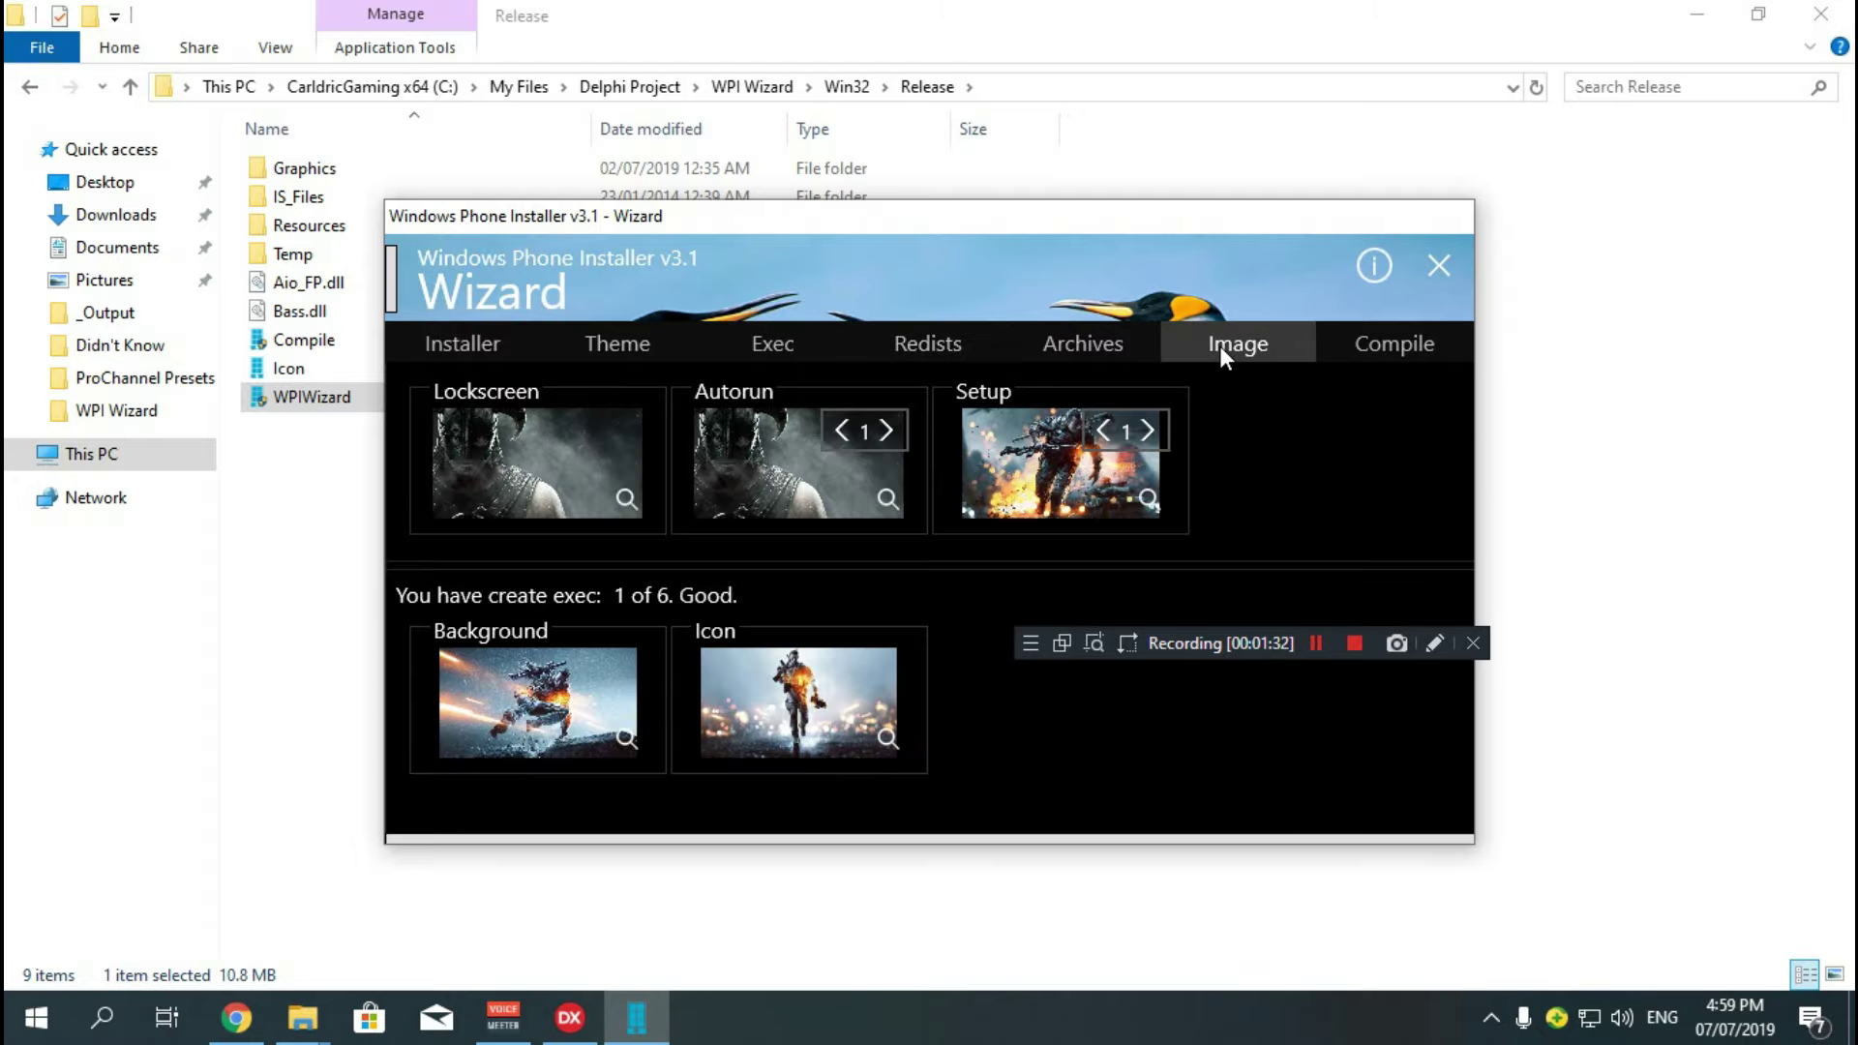
{"action": "left_click", "coordinate": [628, 499]}
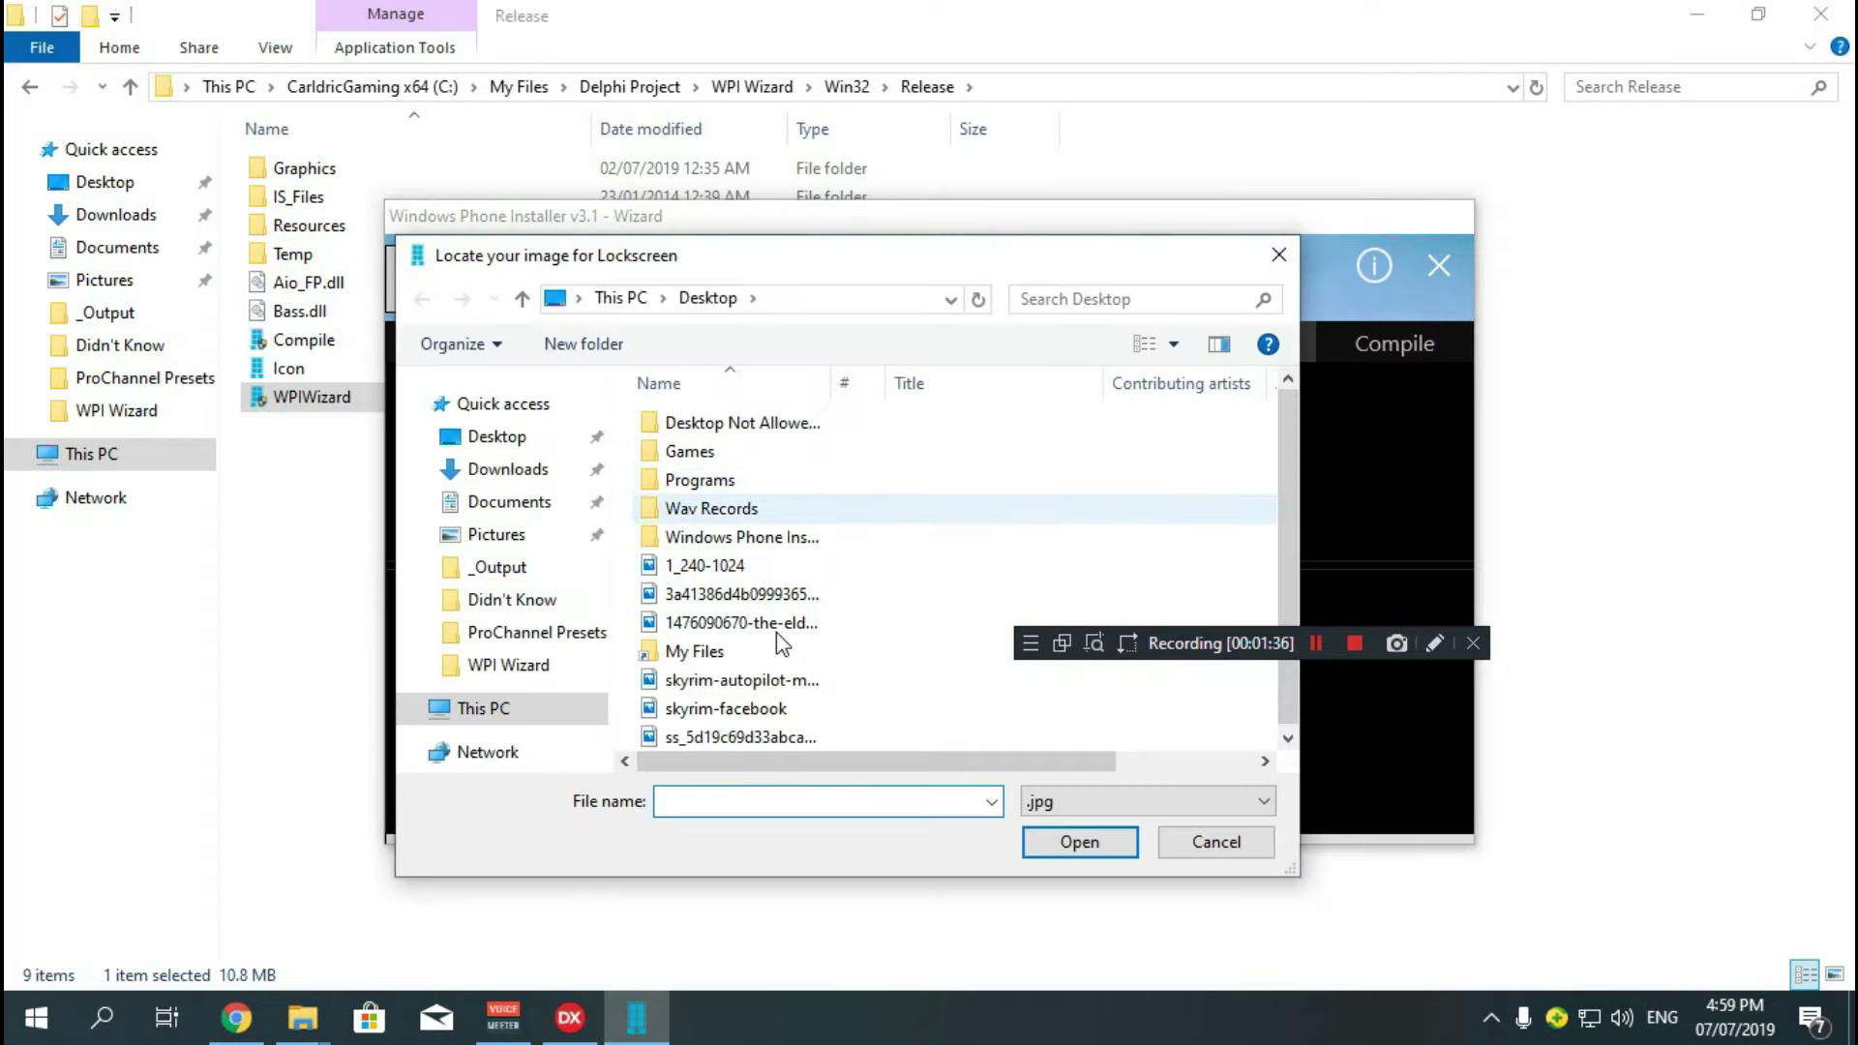
{"action": "left_click", "coordinate": [739, 709]}
{"action": "left_click", "coordinate": [1068, 843]}
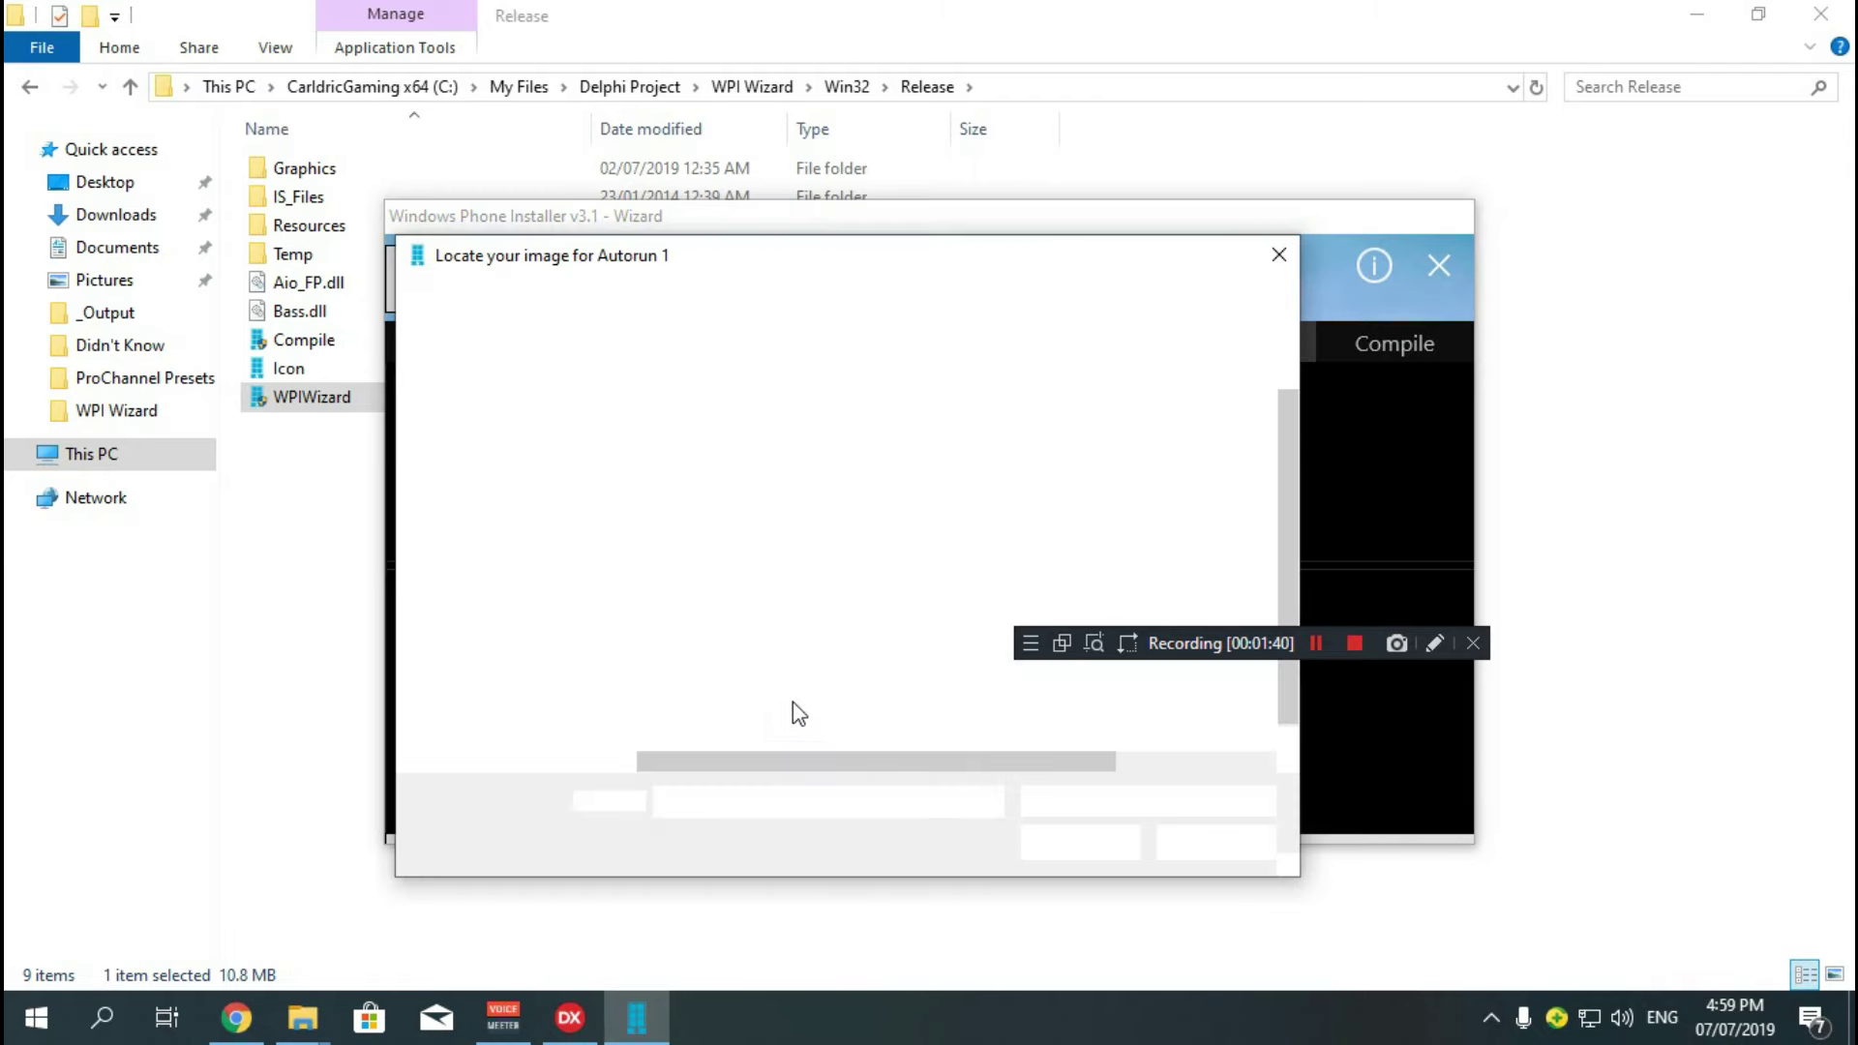
{"action": "left_click", "coordinate": [1716, 9]}
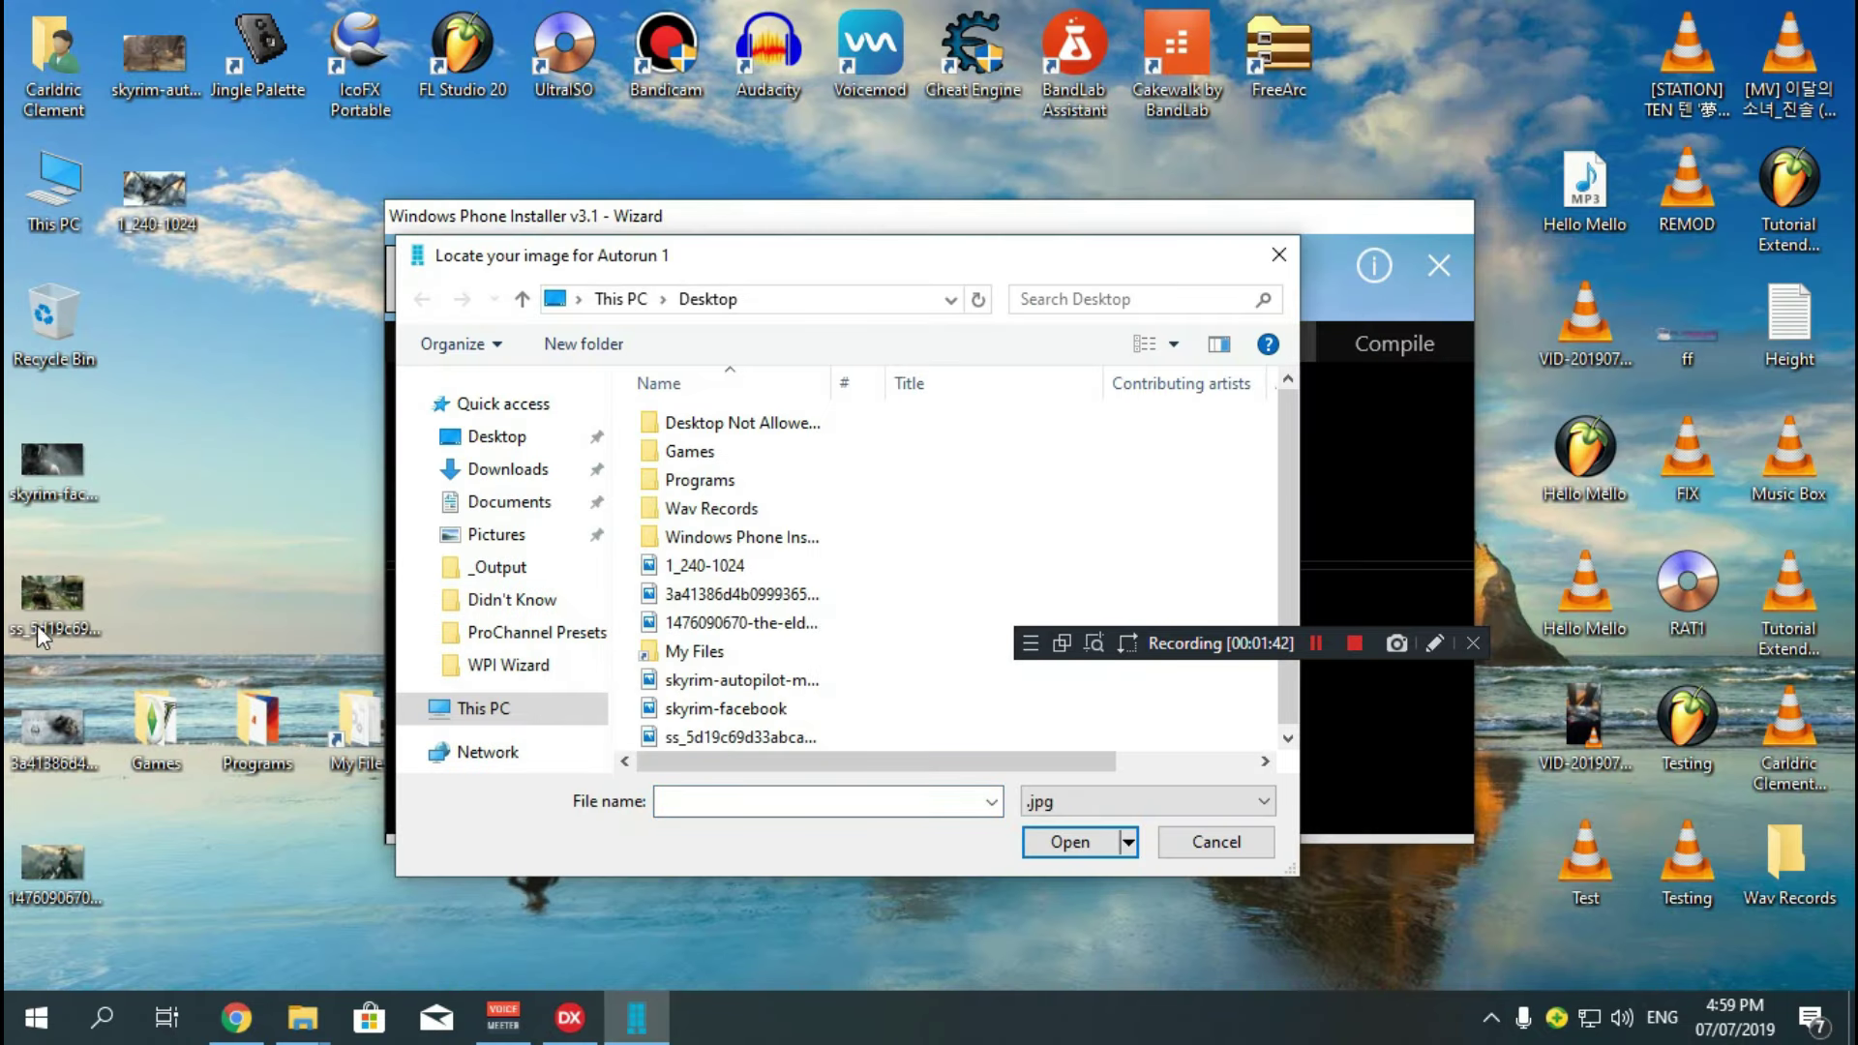
{"action": "left_click", "coordinate": [709, 734]}
{"action": "left_click", "coordinate": [1040, 842]}
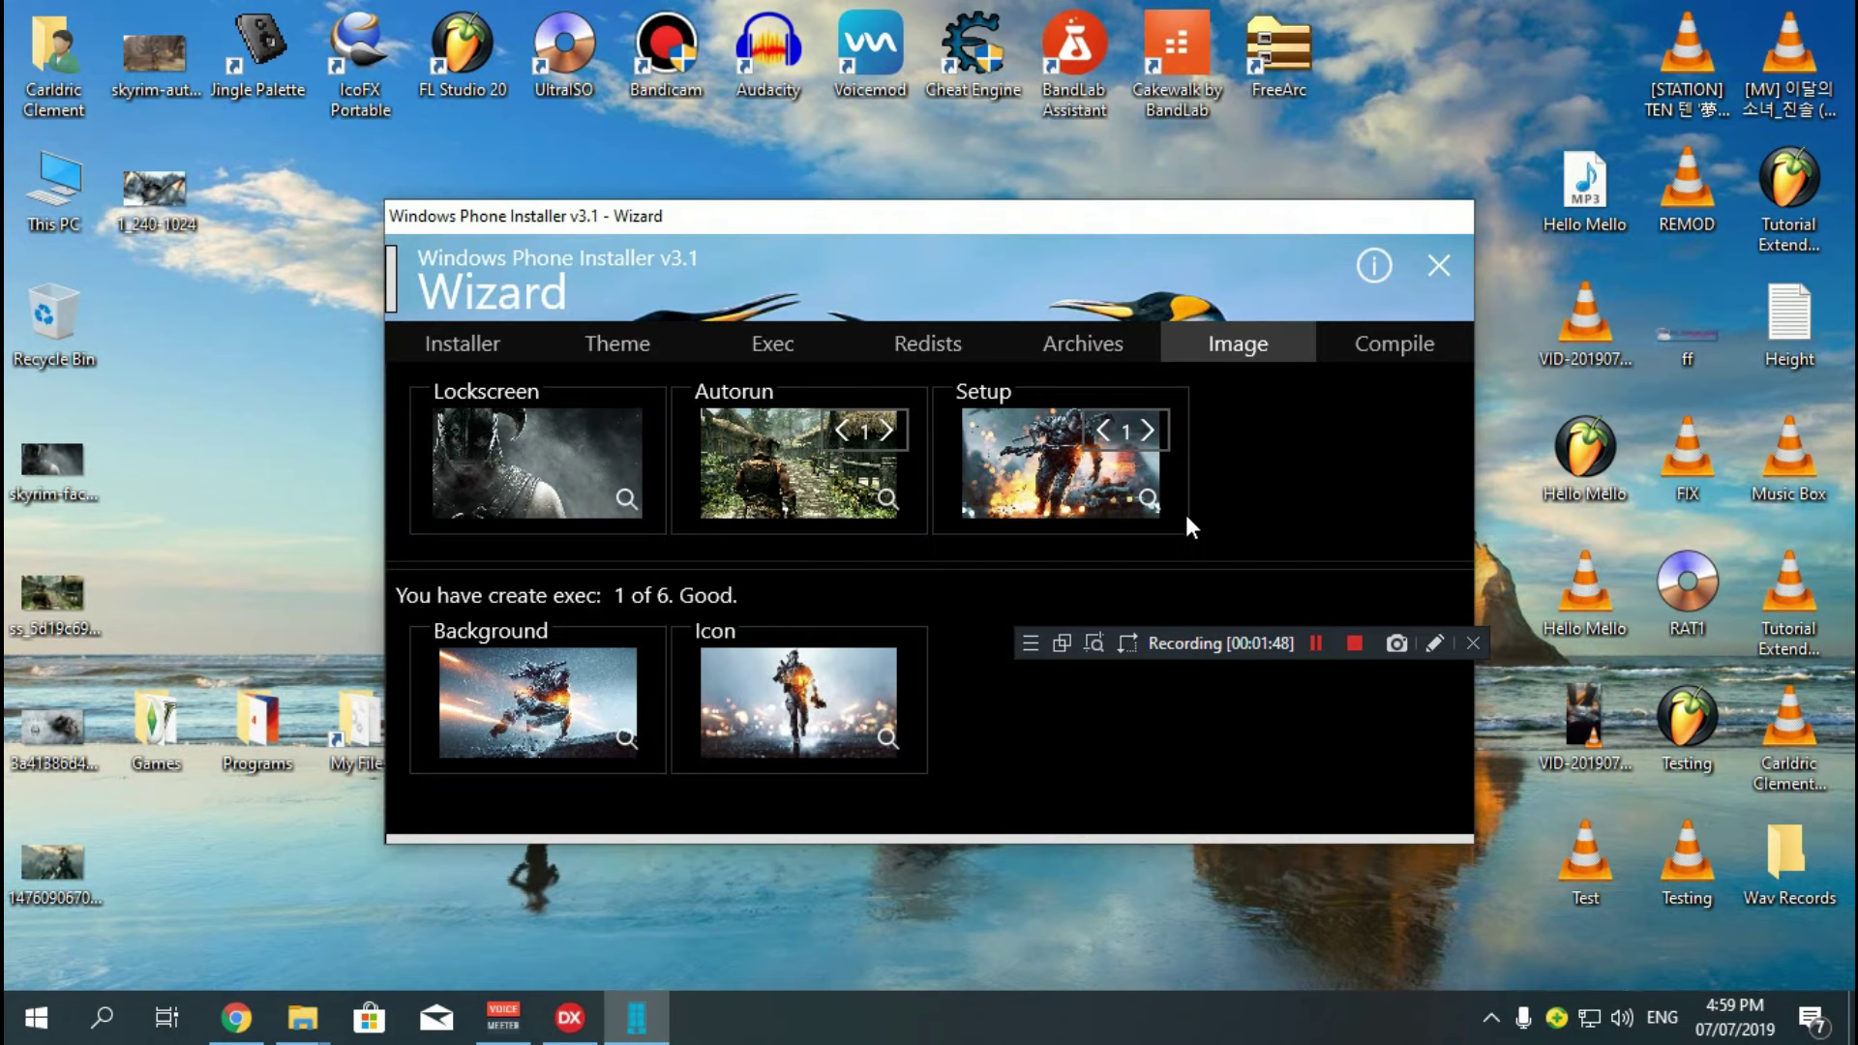
{"action": "left_click", "coordinate": [1148, 499]}
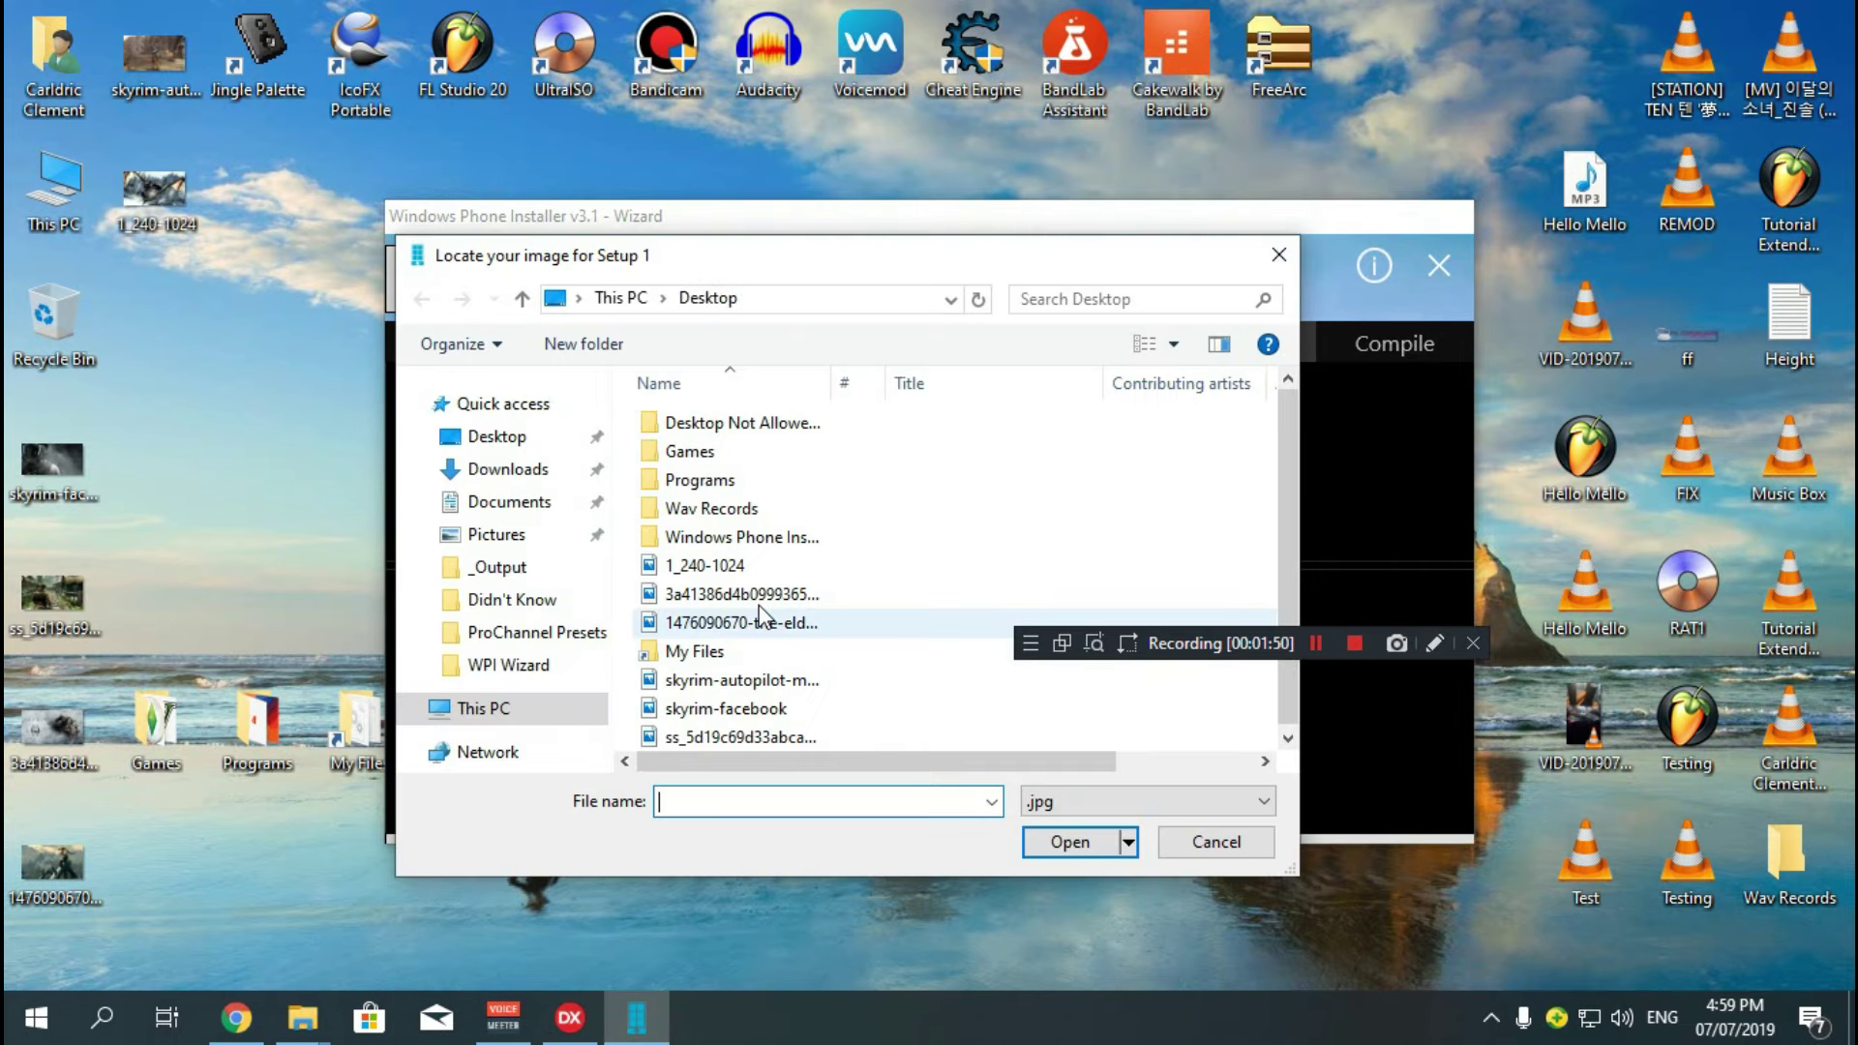
{"action": "left_click", "coordinate": [741, 593]}
{"action": "left_click", "coordinate": [1070, 842]}
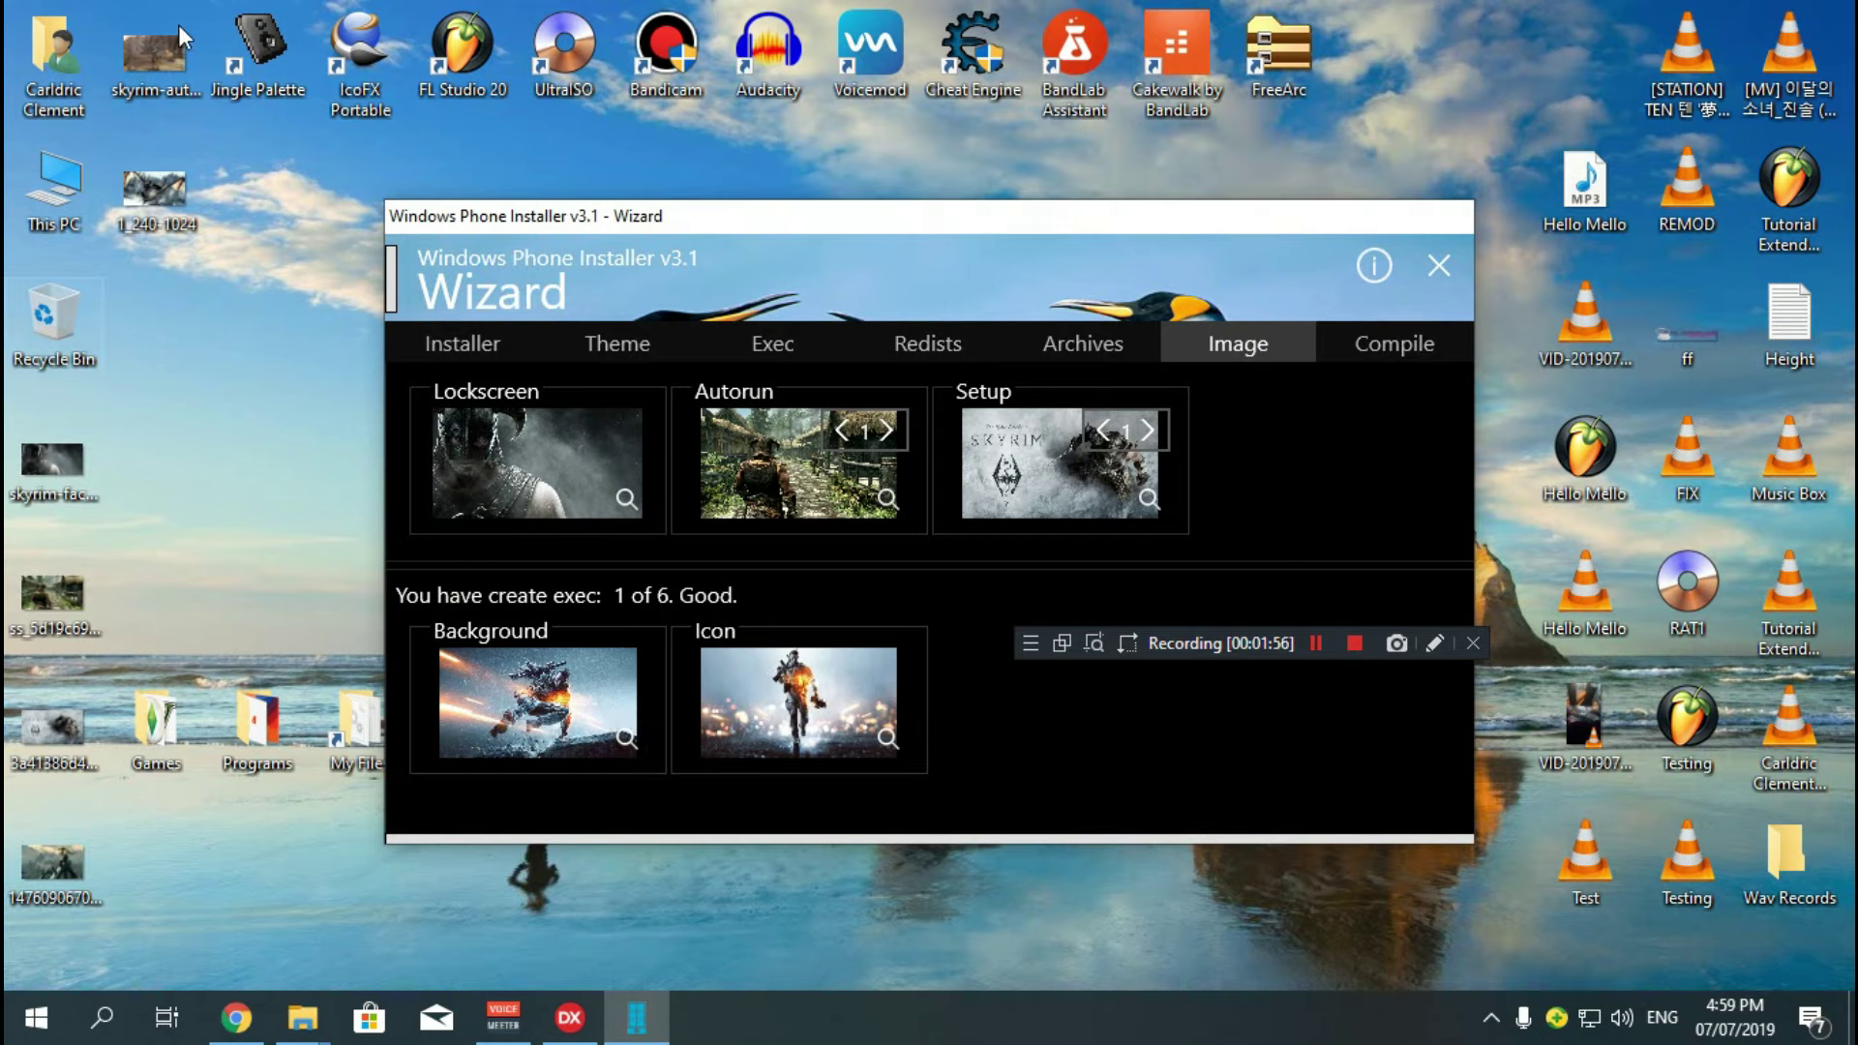
{"action": "left_click", "coordinate": [627, 738]}
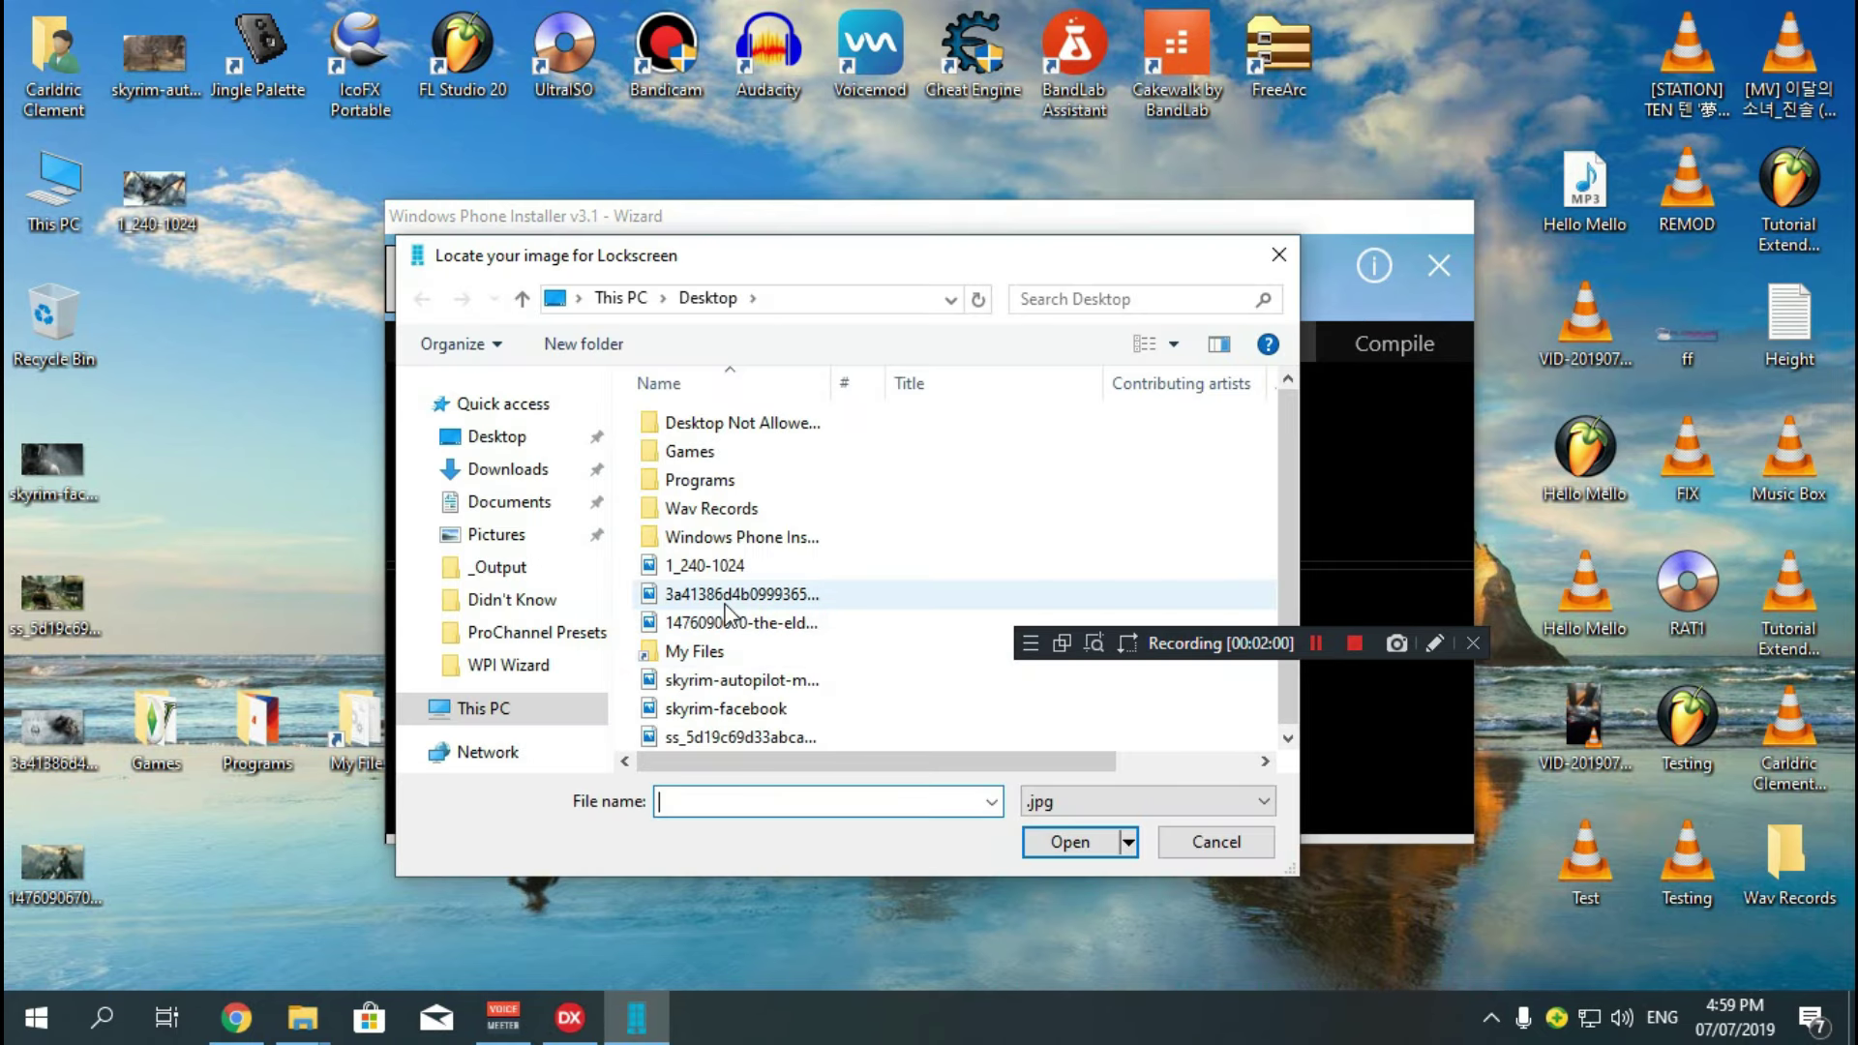
{"action": "left_click", "coordinate": [742, 623]}
{"action": "left_click", "coordinate": [1068, 848]}
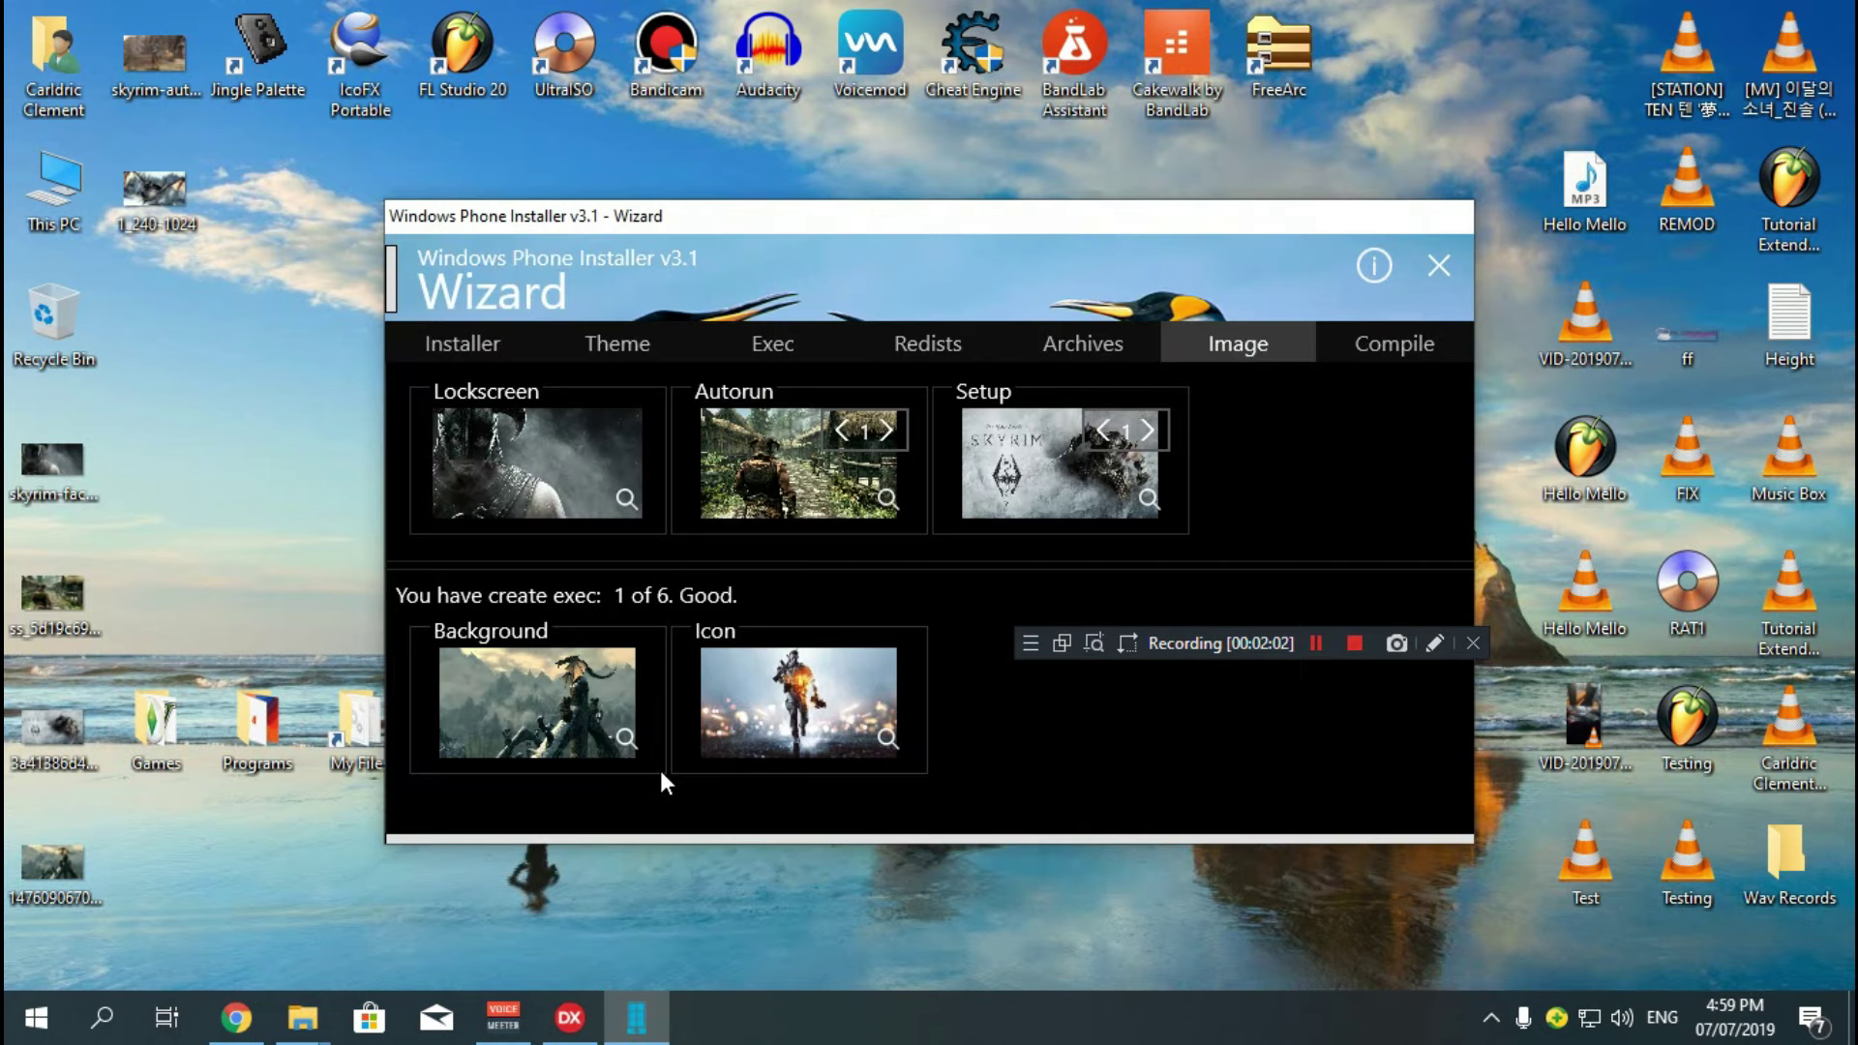
{"action": "left_click", "coordinate": [888, 740]}
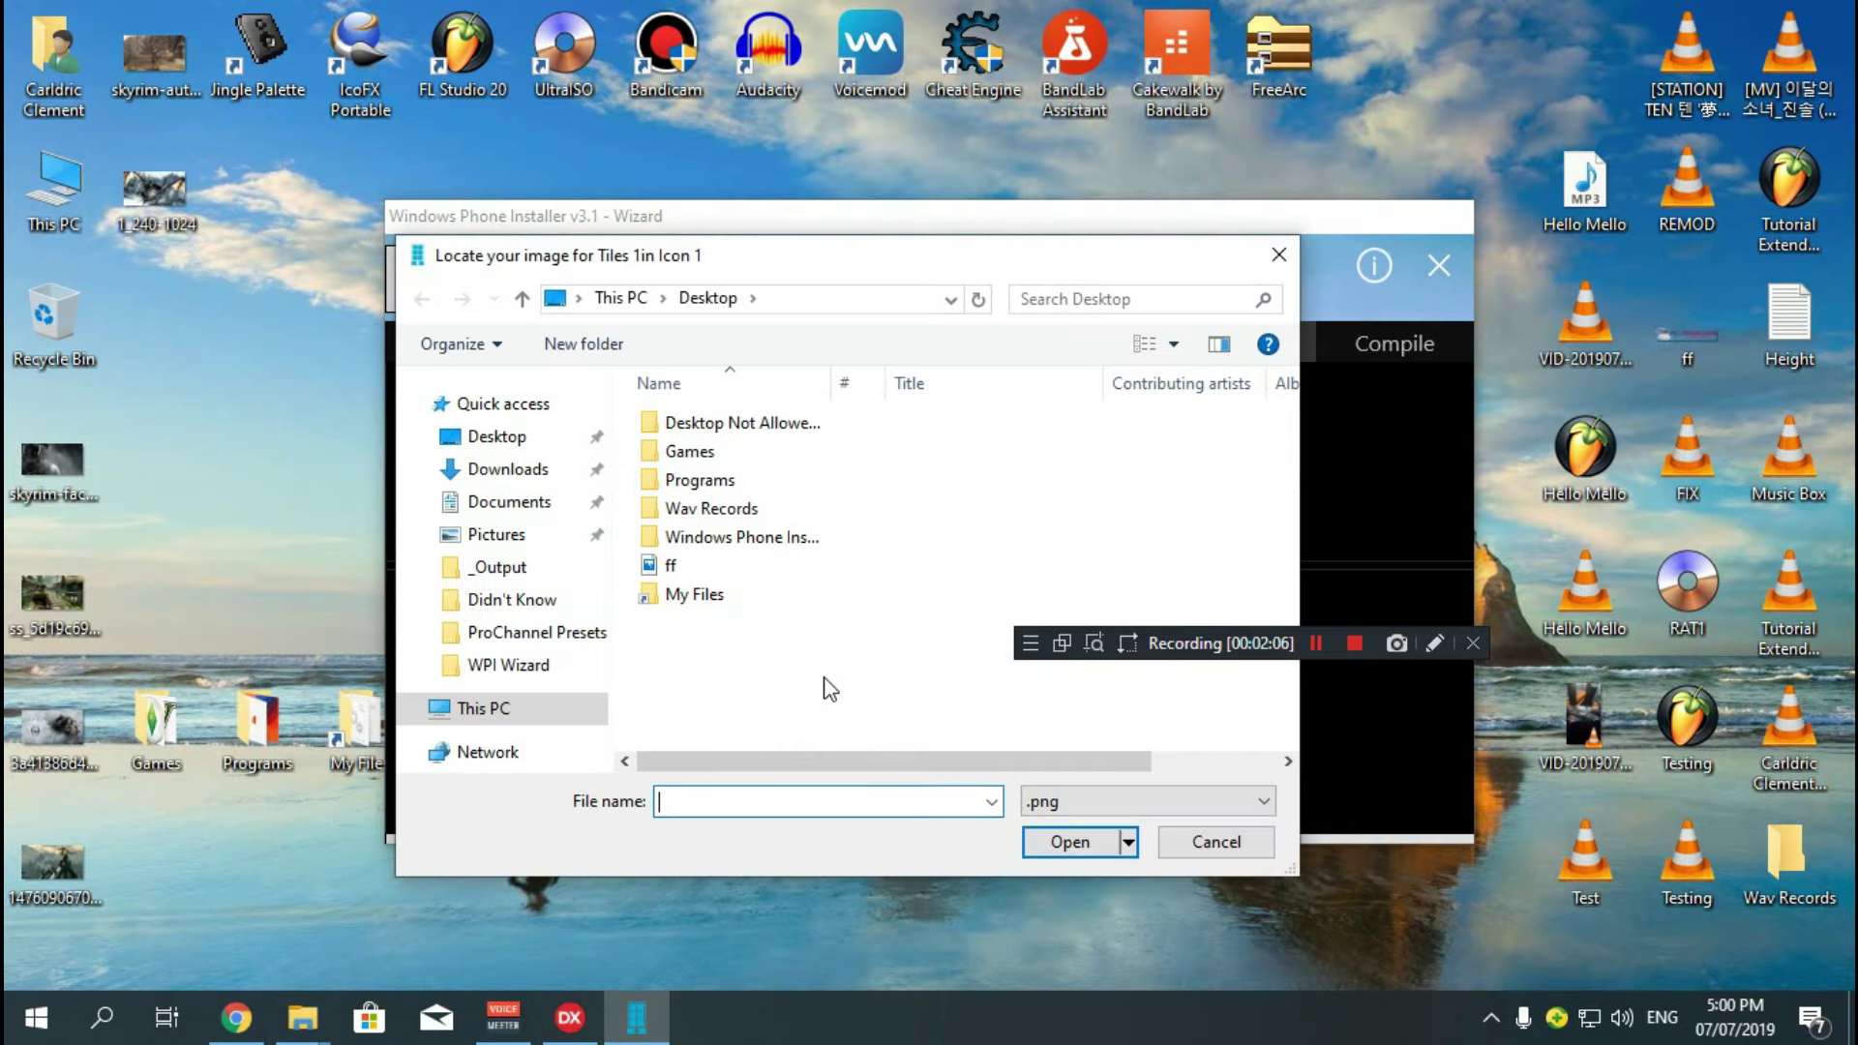
{"action": "left_click", "coordinate": [1054, 803]}
{"action": "left_click", "coordinate": [1131, 813]}
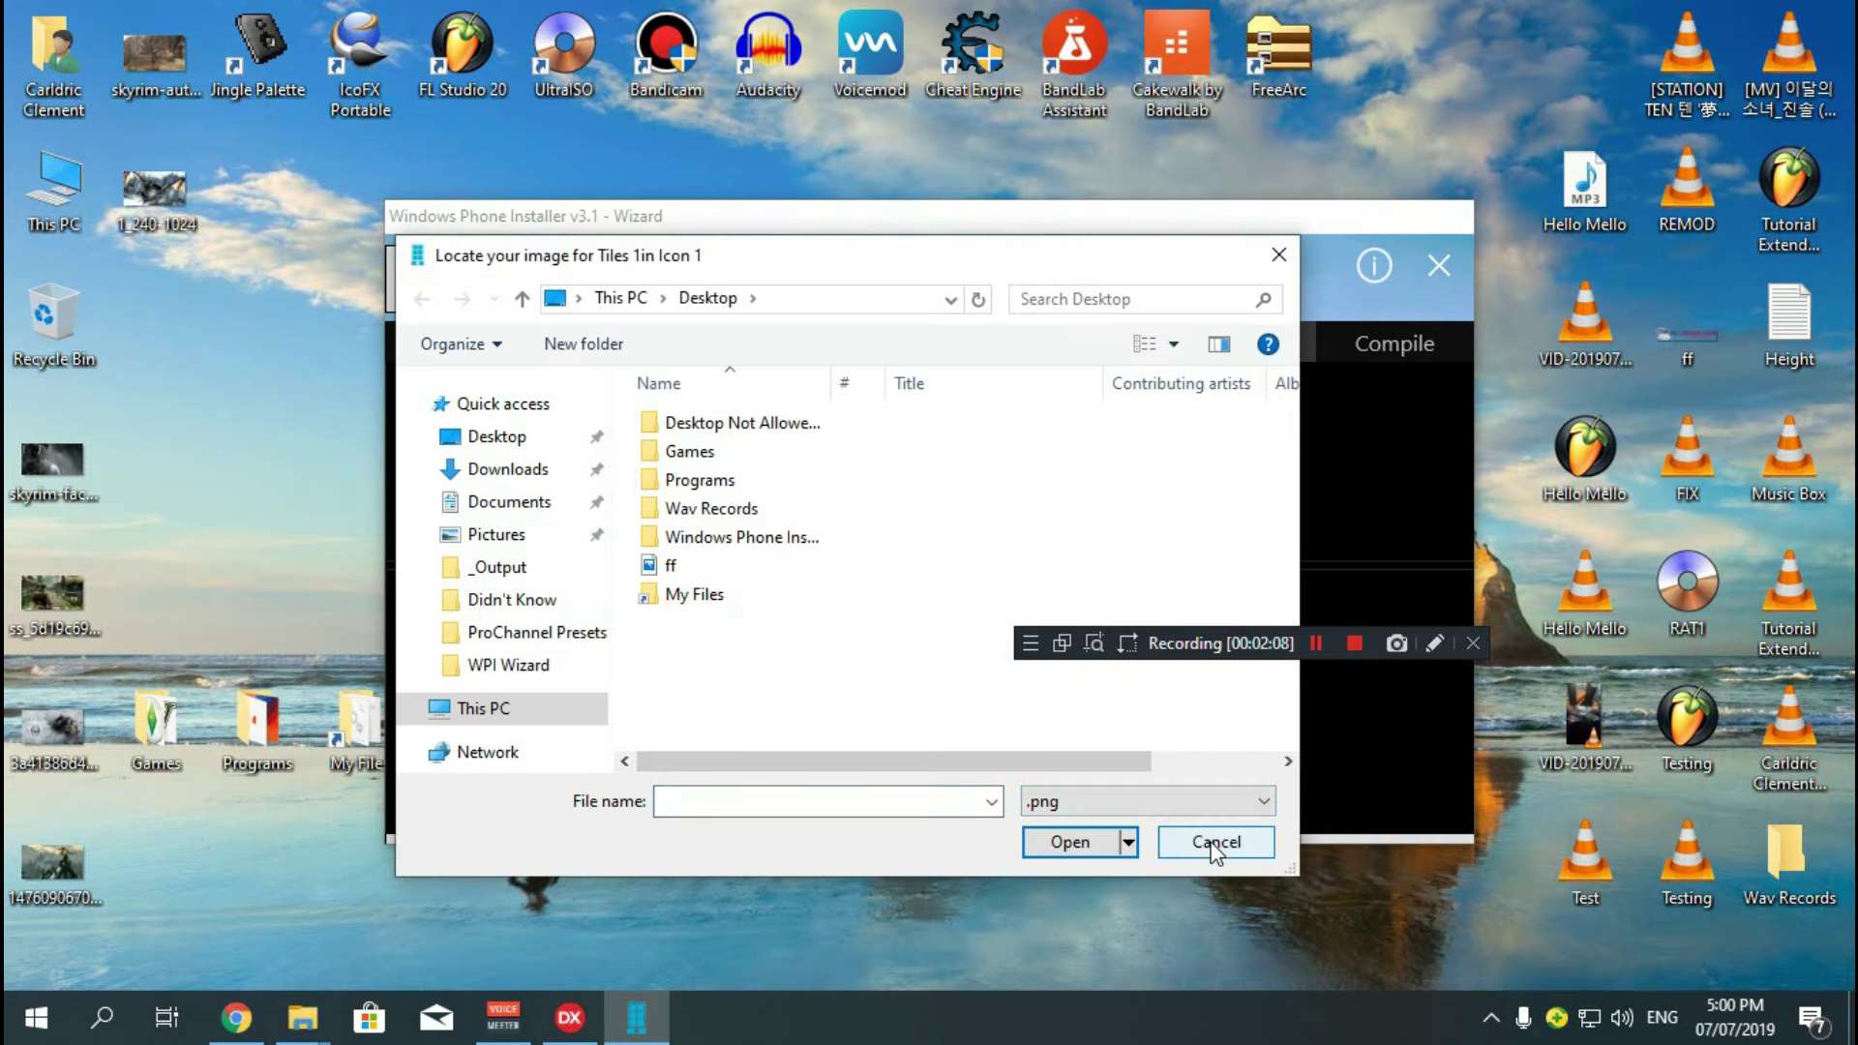
{"action": "left_click", "coordinate": [1213, 844]}
{"action": "left_click", "coordinate": [892, 743]}
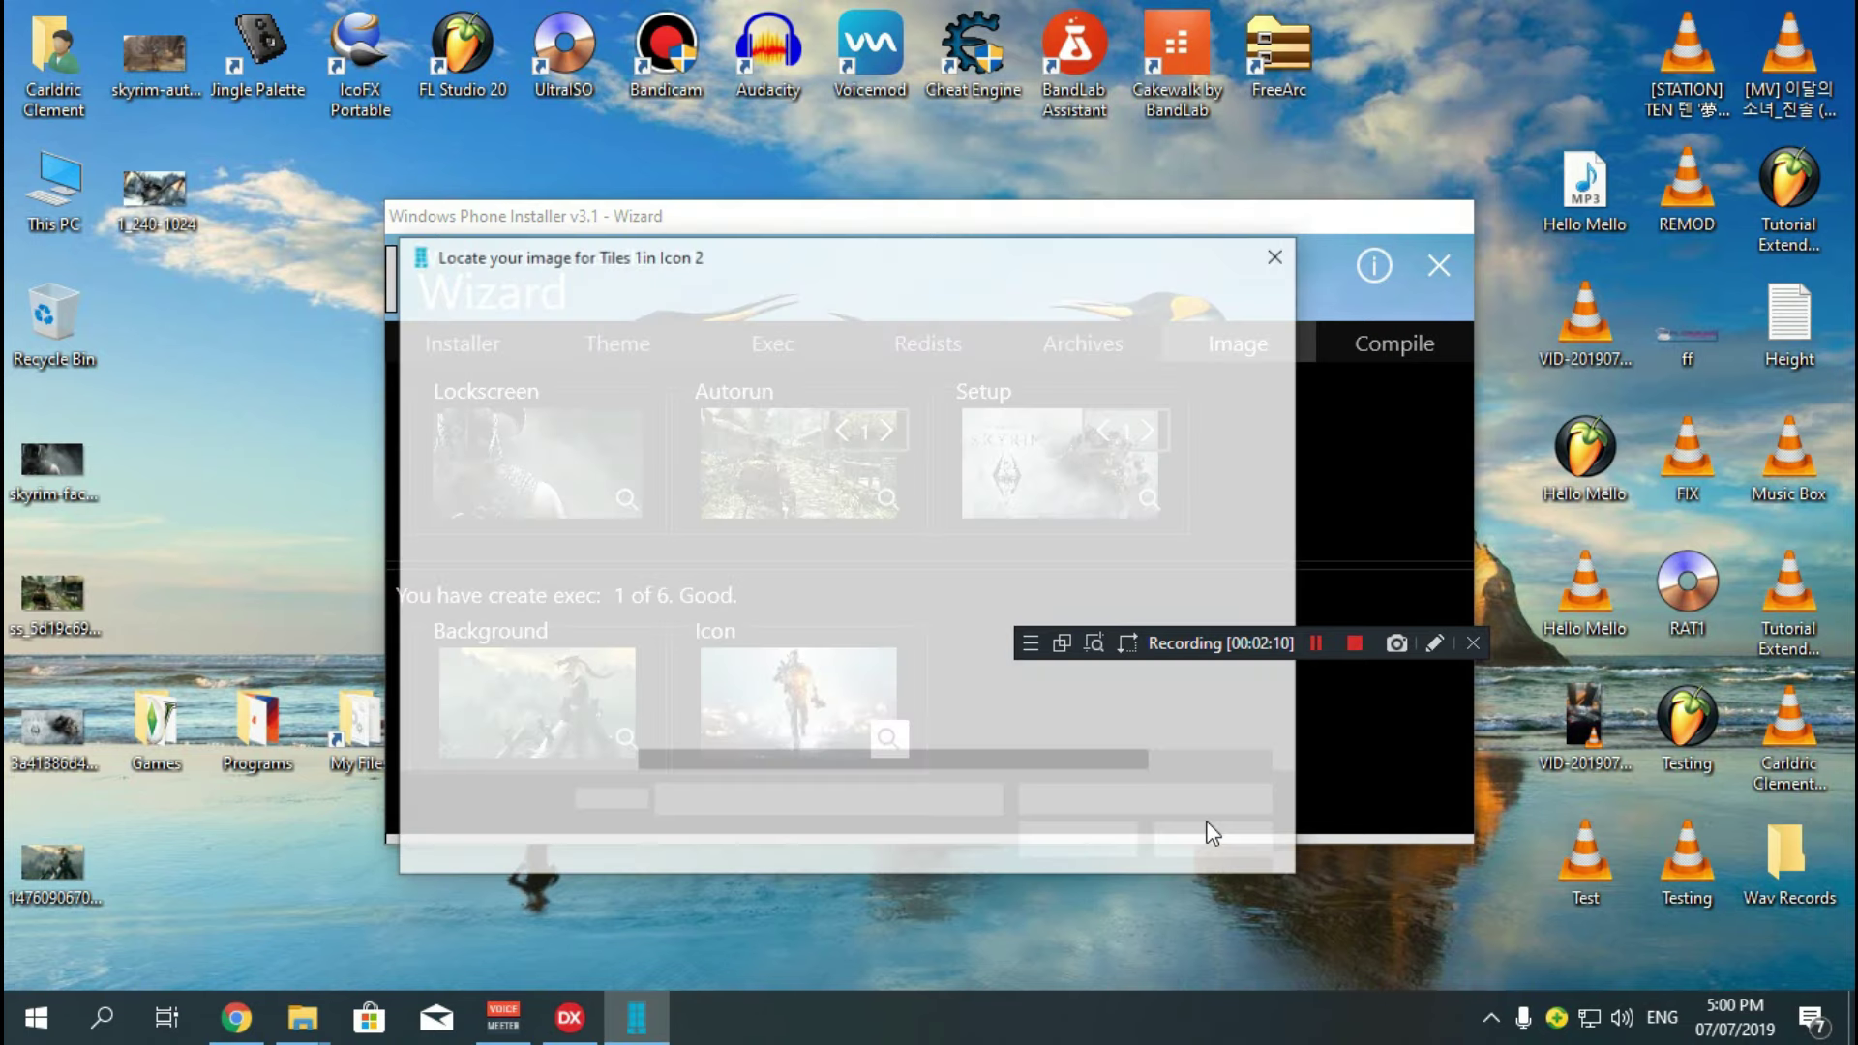
{"action": "left_click", "coordinate": [1216, 843]}
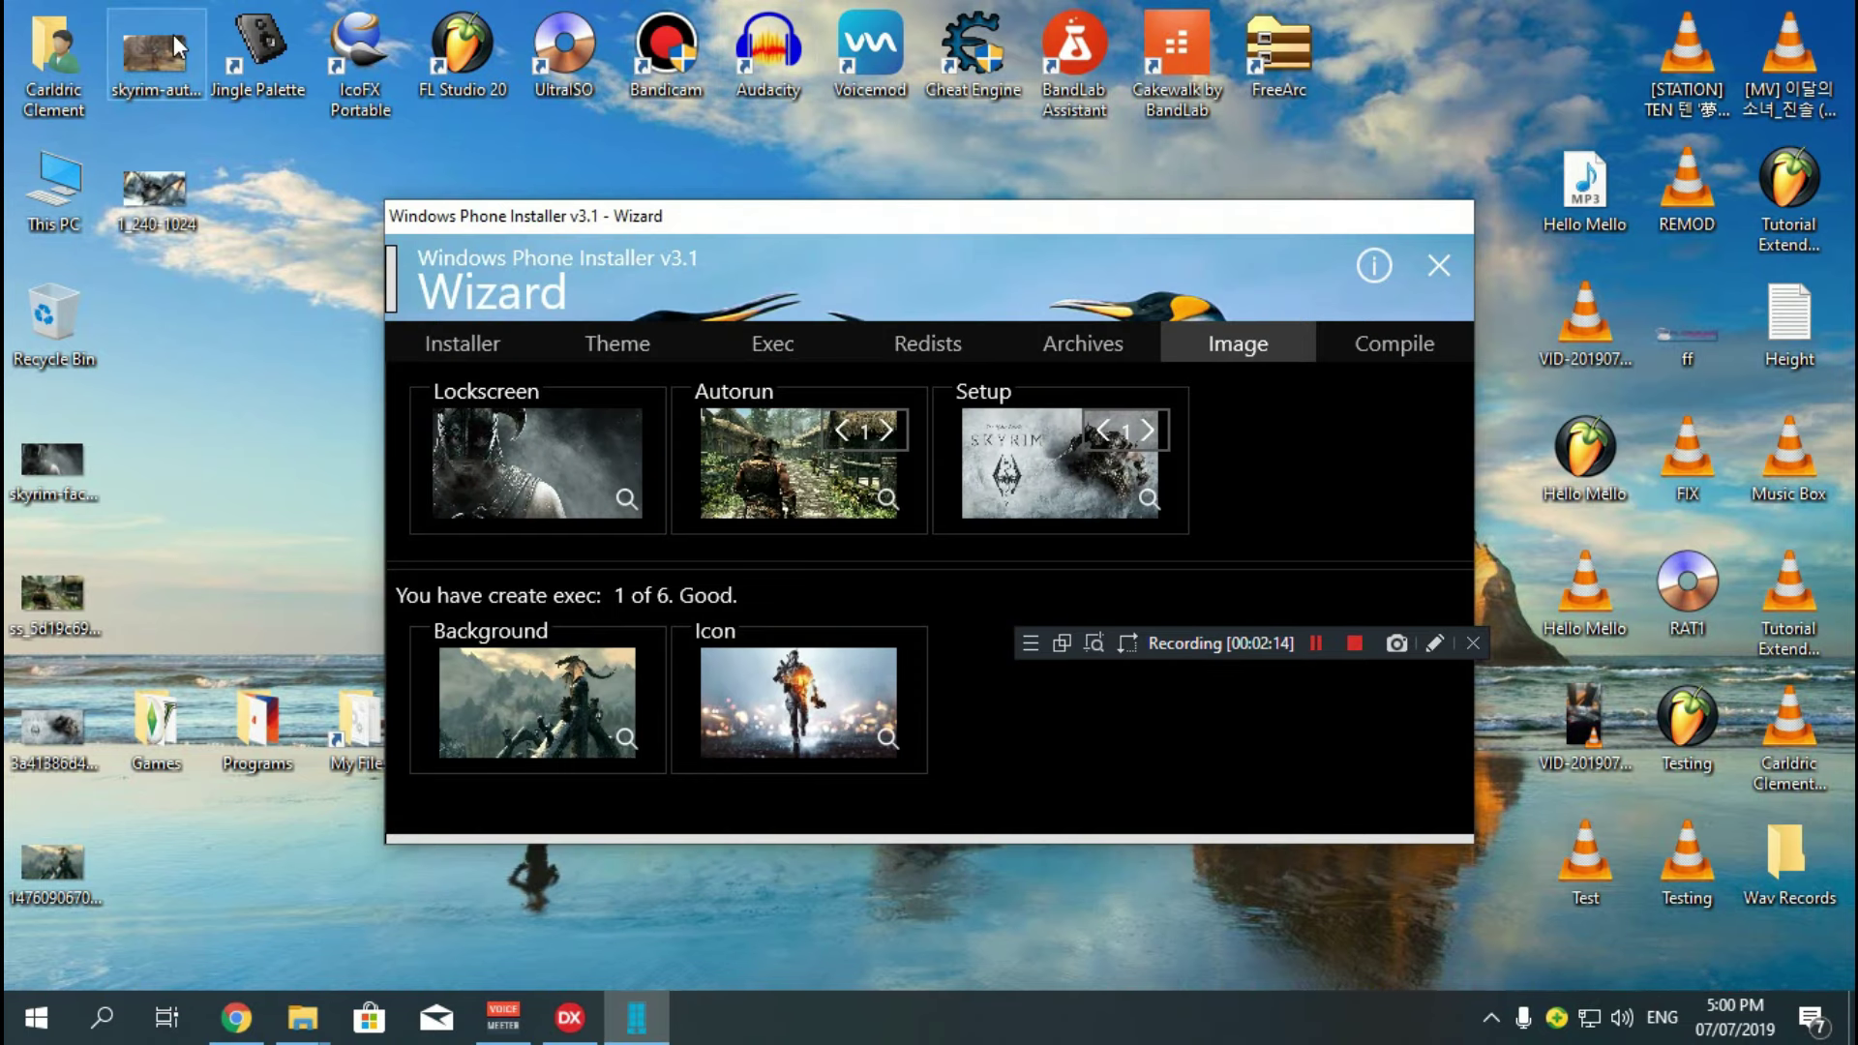
{"action": "left_click_drag", "start_coordinate": [172, 33], "coordinate": [373, 35]}
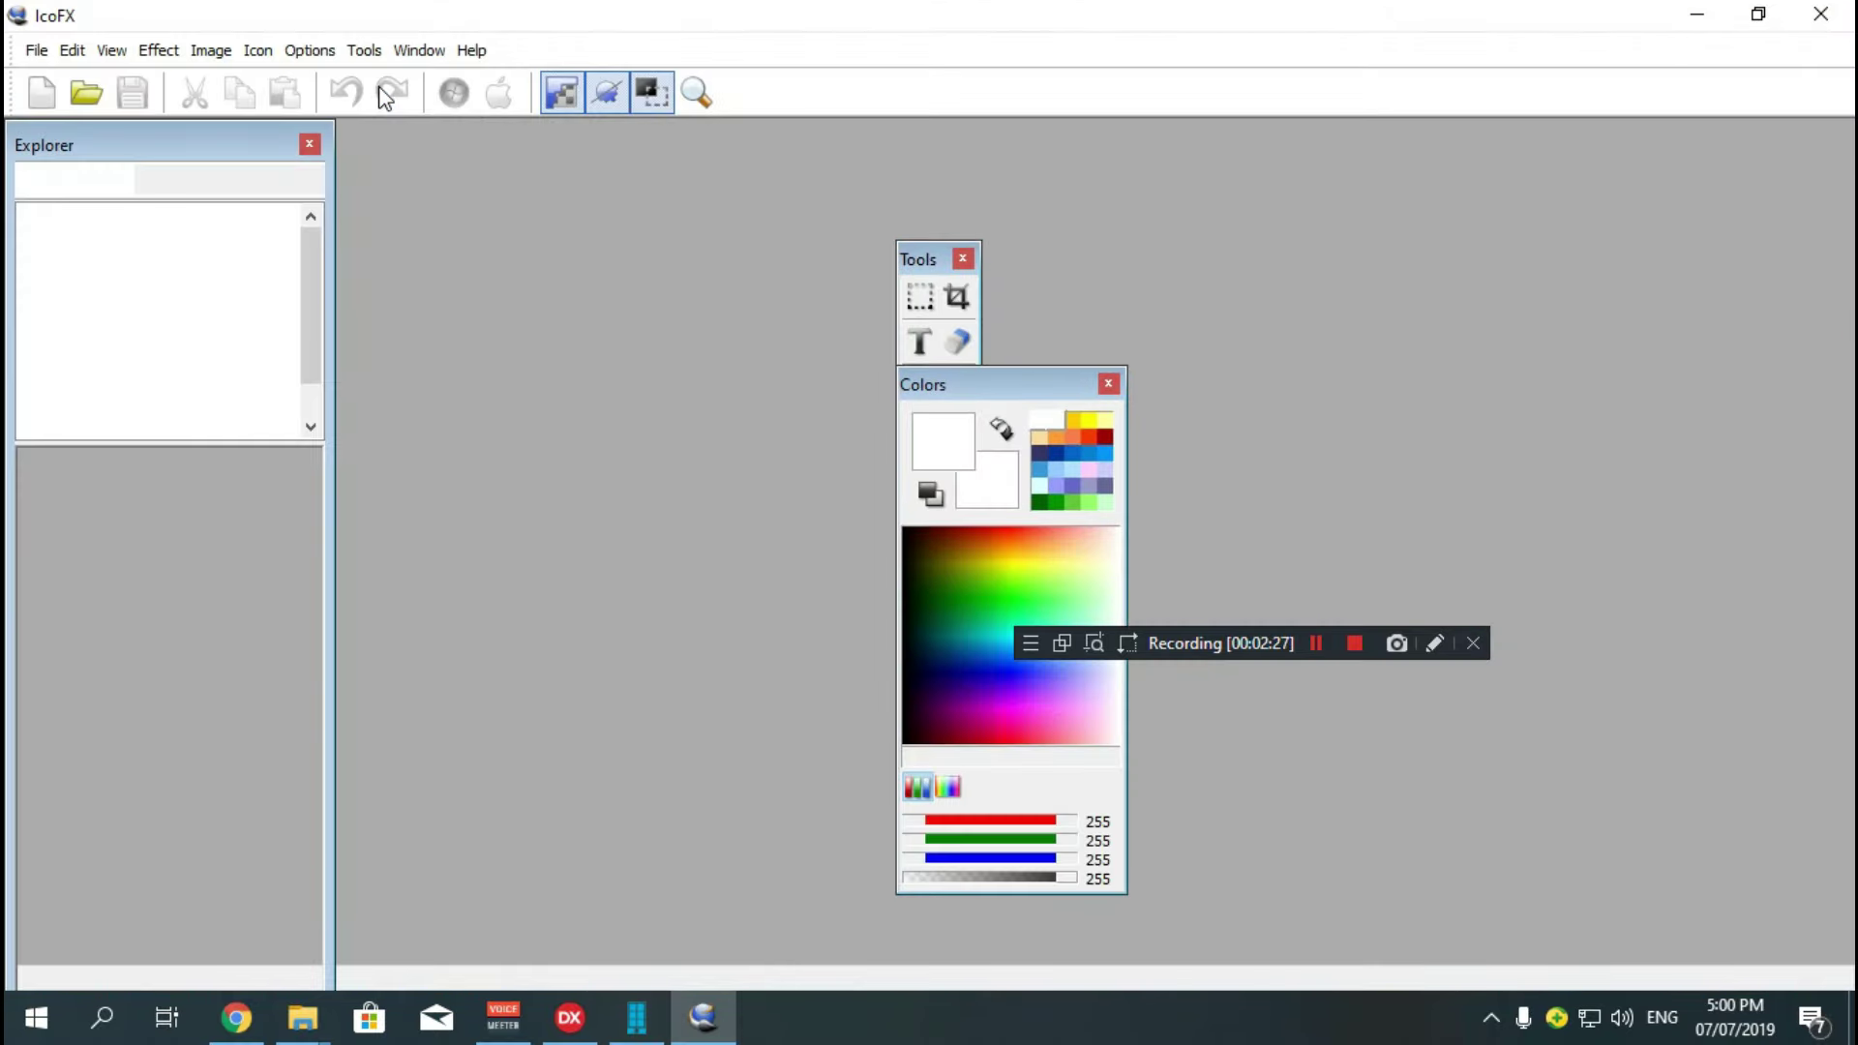
{"action": "double_click", "coordinate": [658, 363]}
{"action": "left_click_drag", "start_coordinate": [882, 327], "coordinate": [822, 277]}
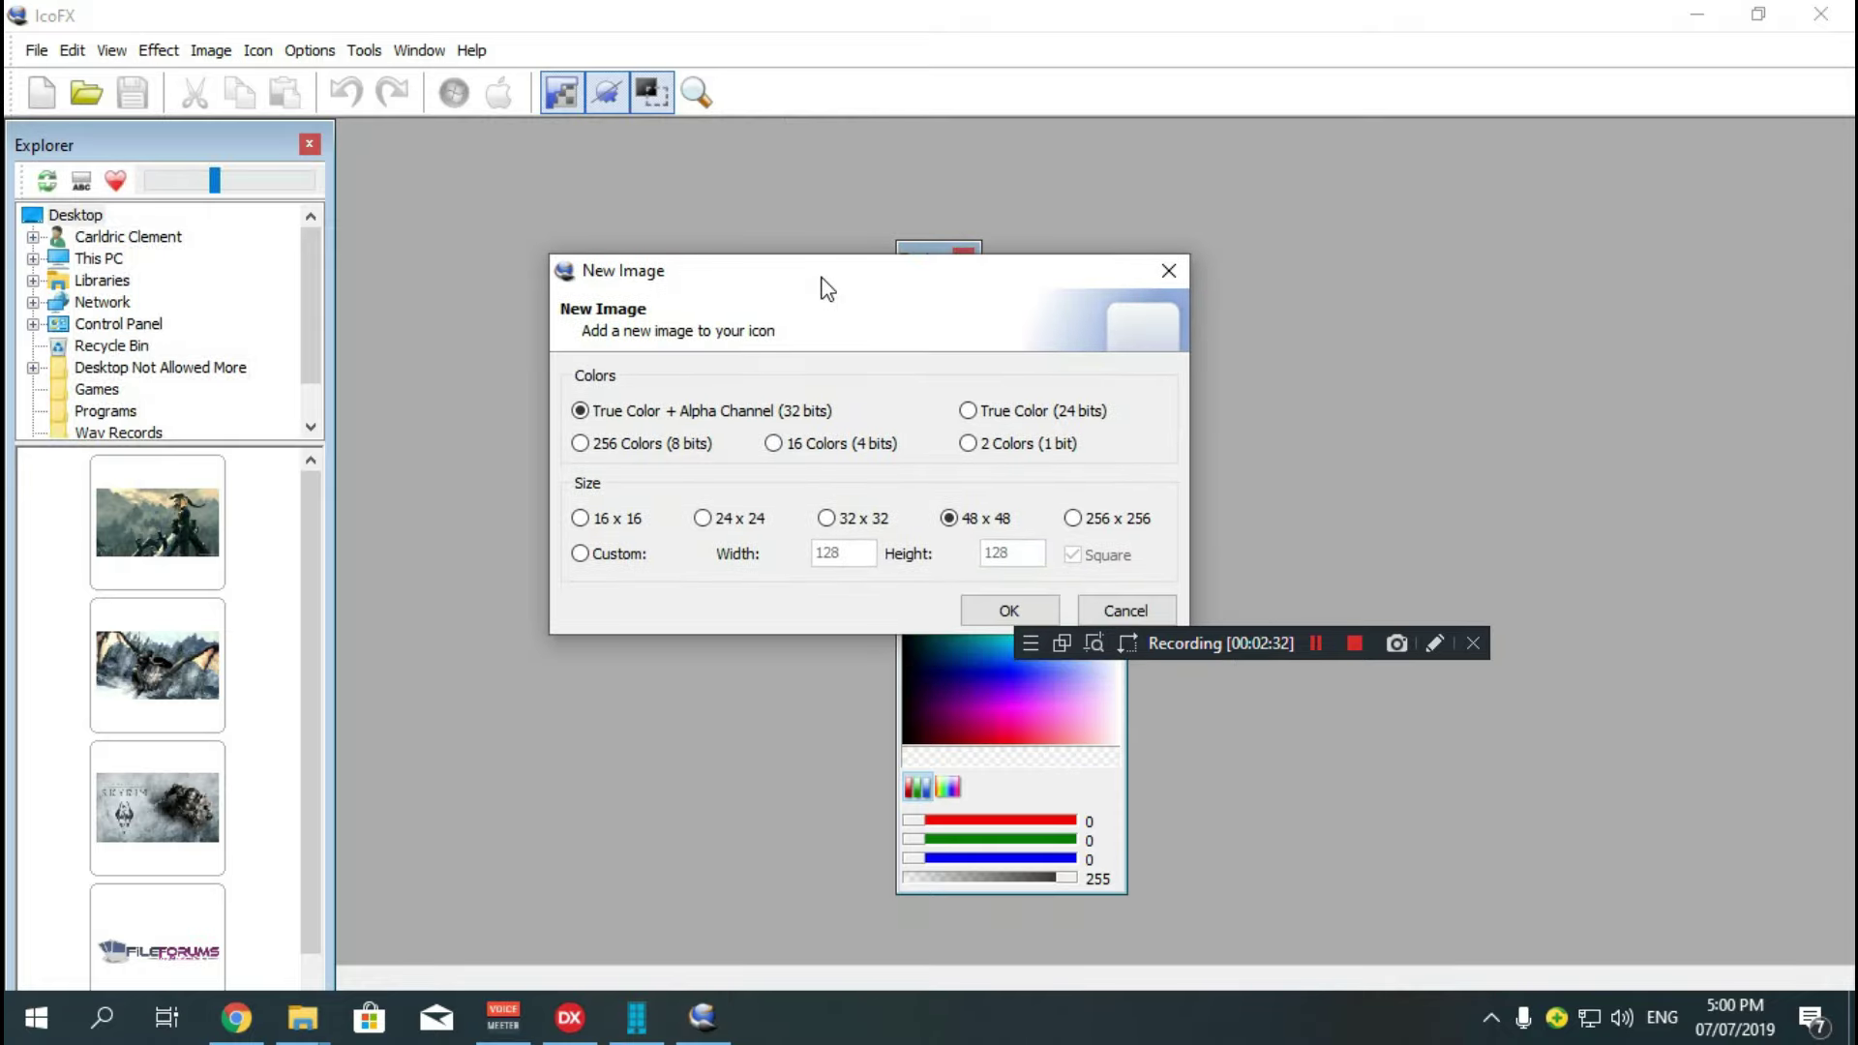
{"action": "left_click", "coordinate": [1006, 610]}
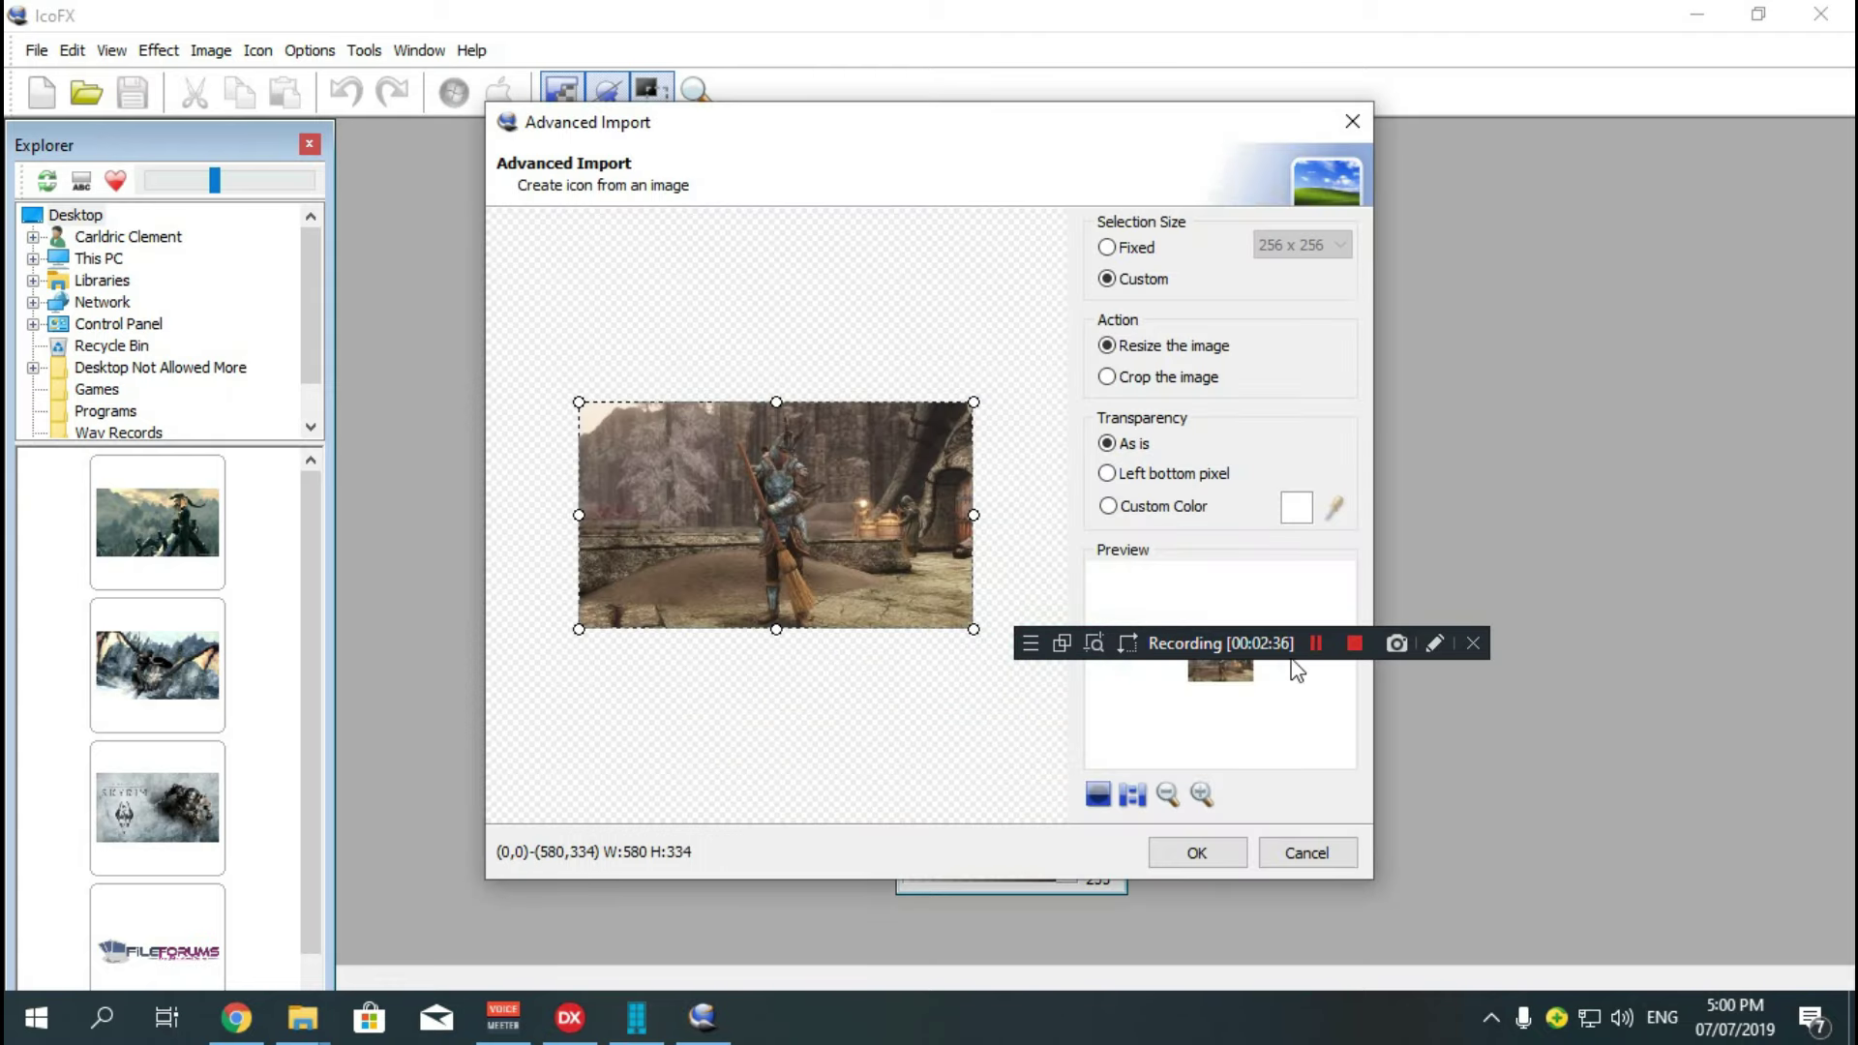
{"action": "left_click", "coordinate": [1297, 853]}
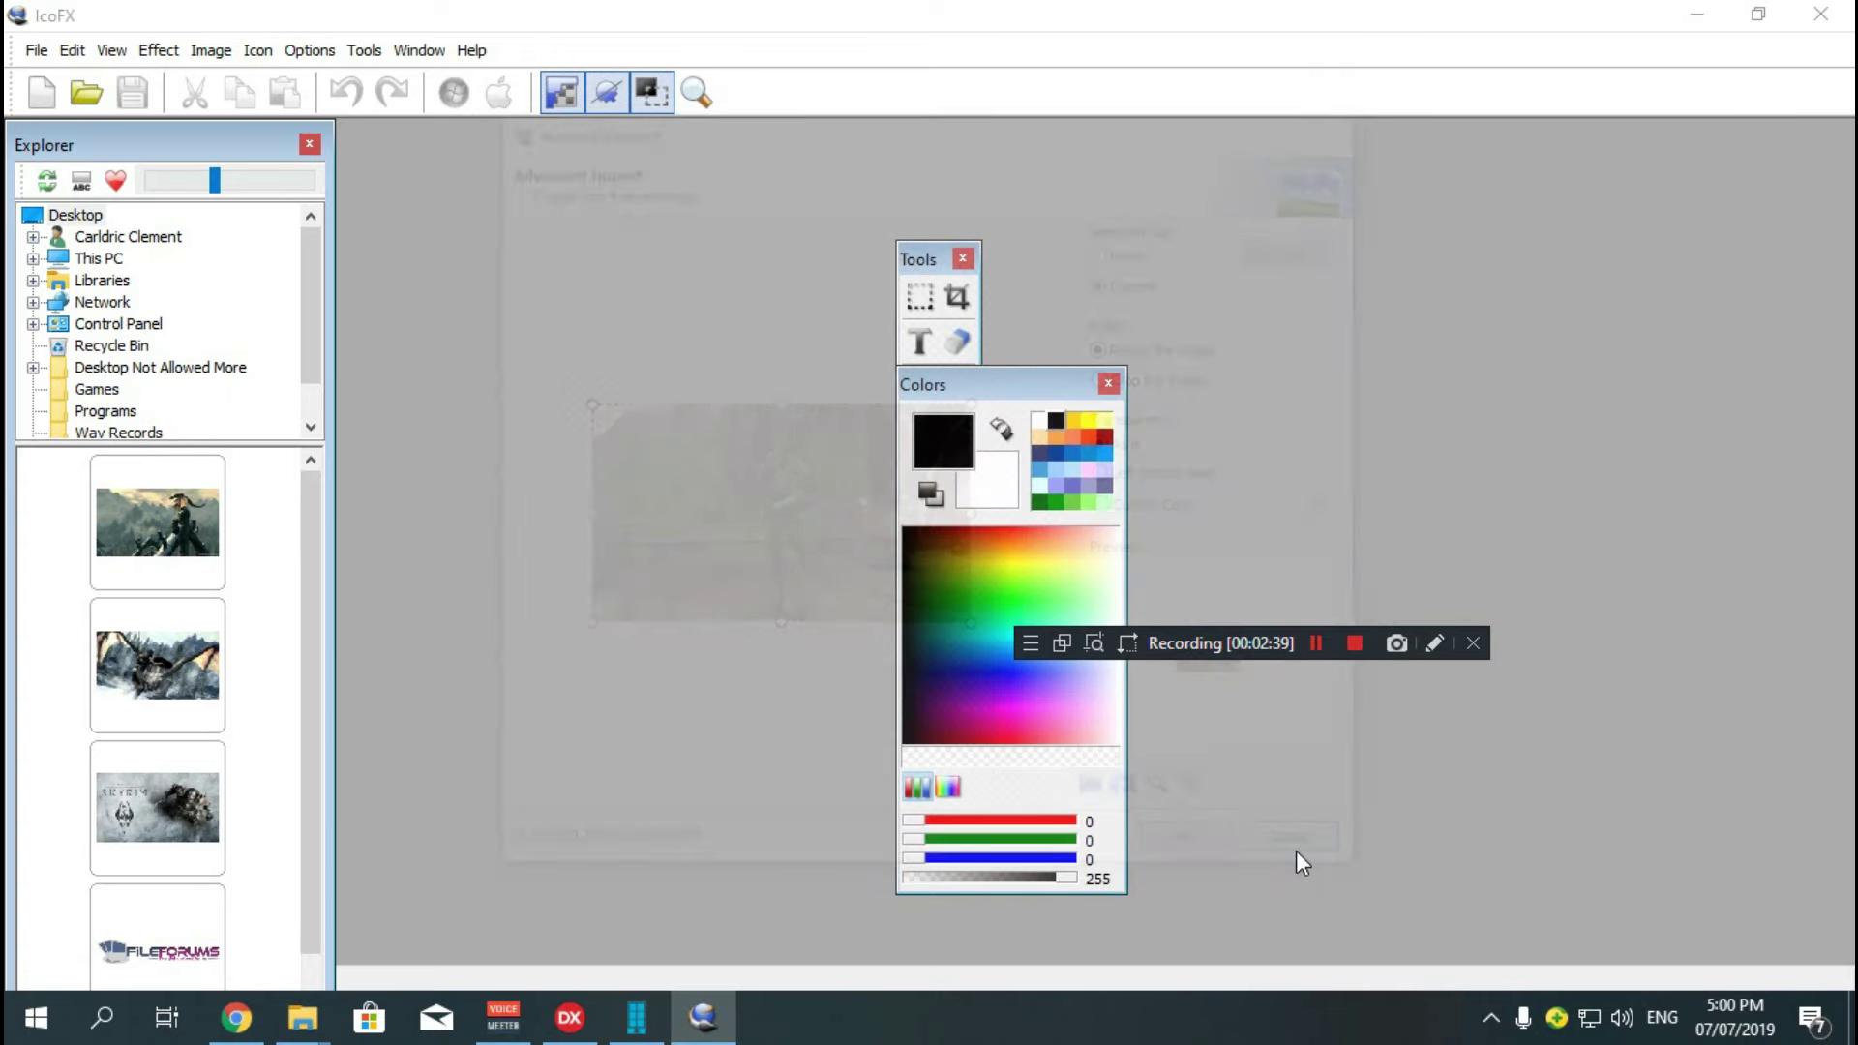
- Import the skyrim-aut... desktop picture into IcoFX as a 256 x 256 True Color + Alpha Channel image
{"action": "left_click", "coordinate": [1698, 15]}
{"action": "left_click_drag", "start_coordinate": [184, 191], "coordinate": [588, 600]}
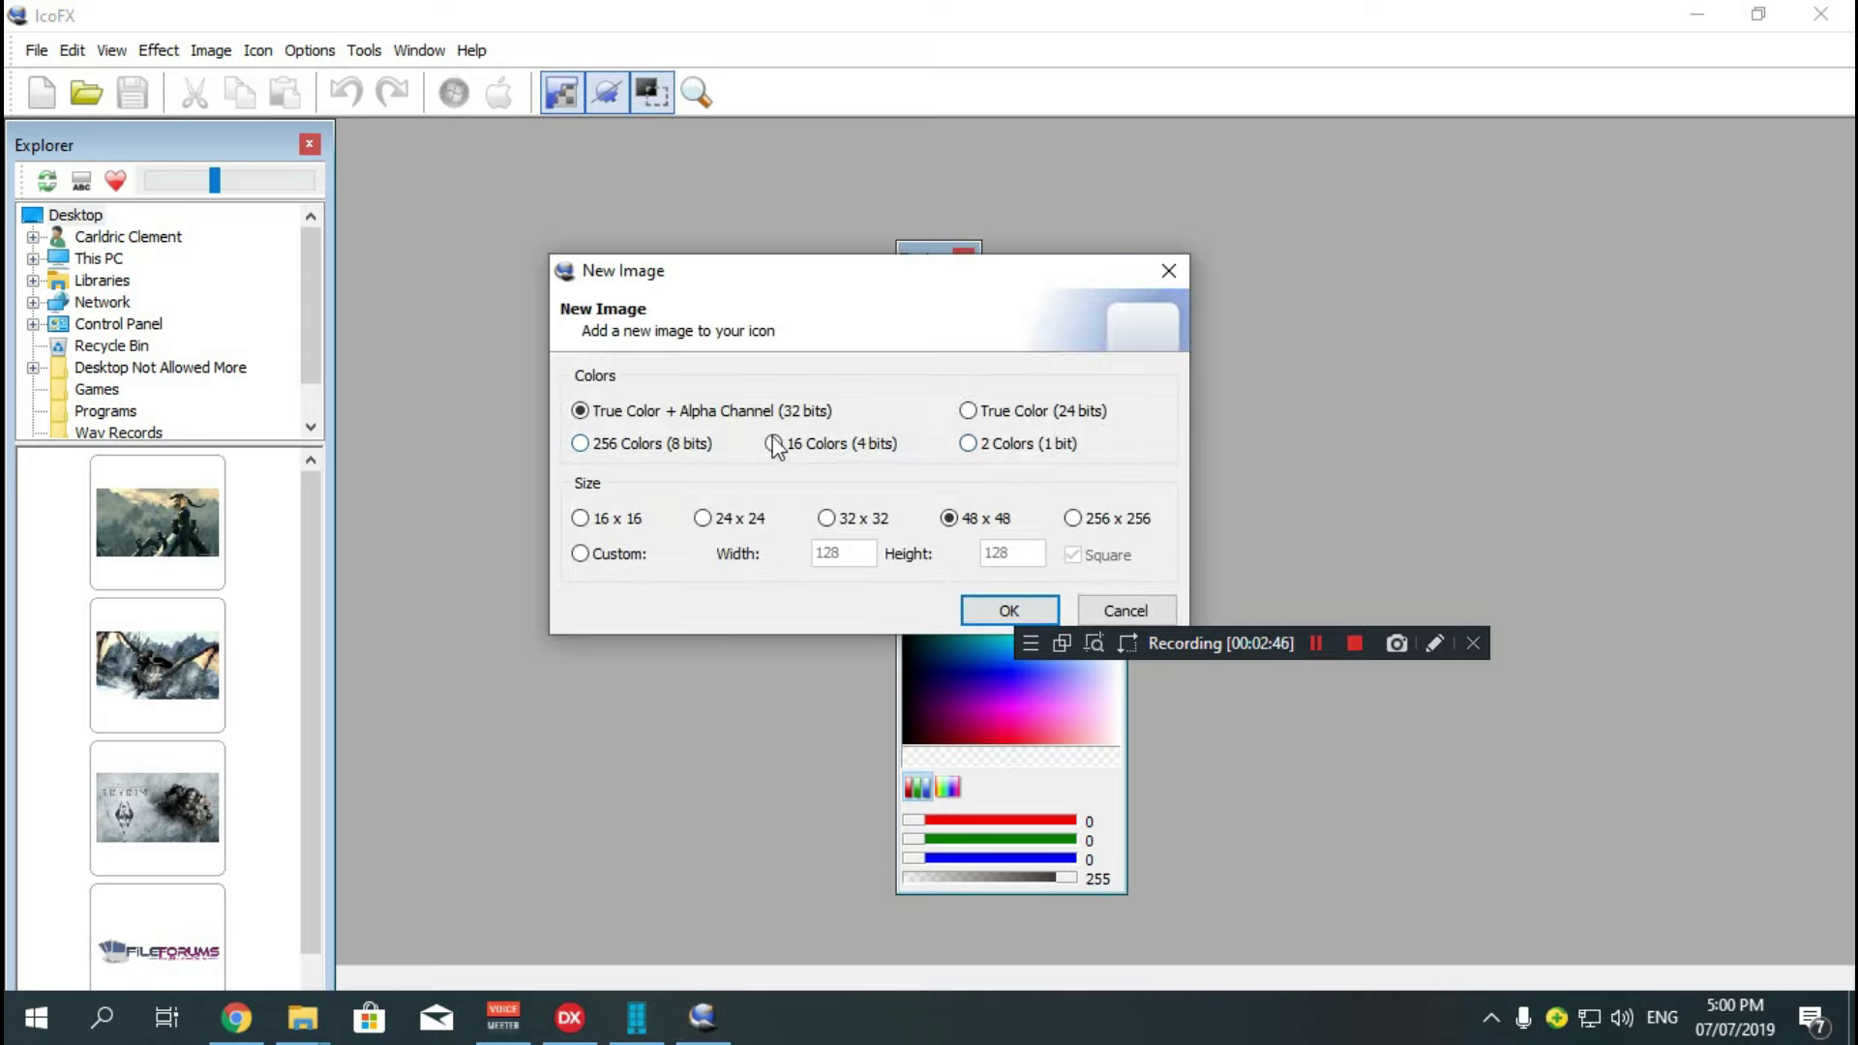
{"action": "left_click", "coordinate": [1073, 517]}
{"action": "left_click", "coordinate": [1007, 600]}
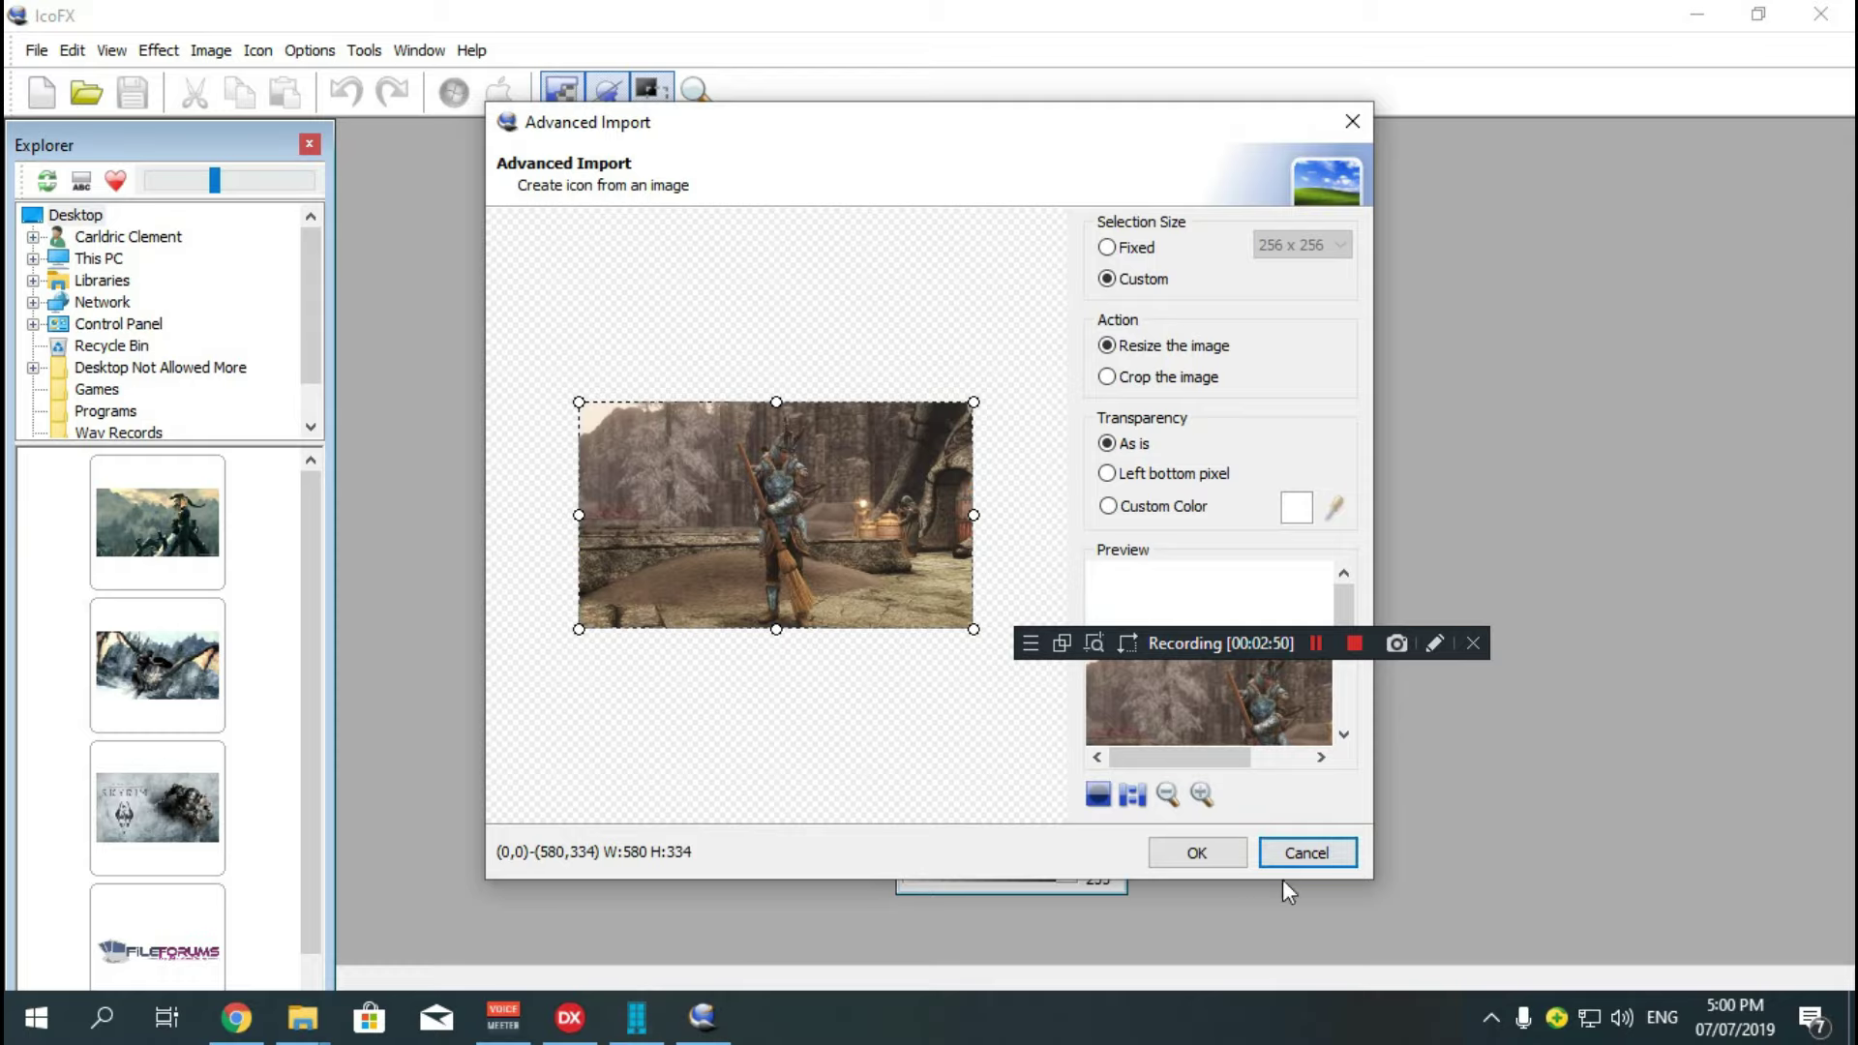
{"action": "left_click", "coordinate": [1205, 856]}
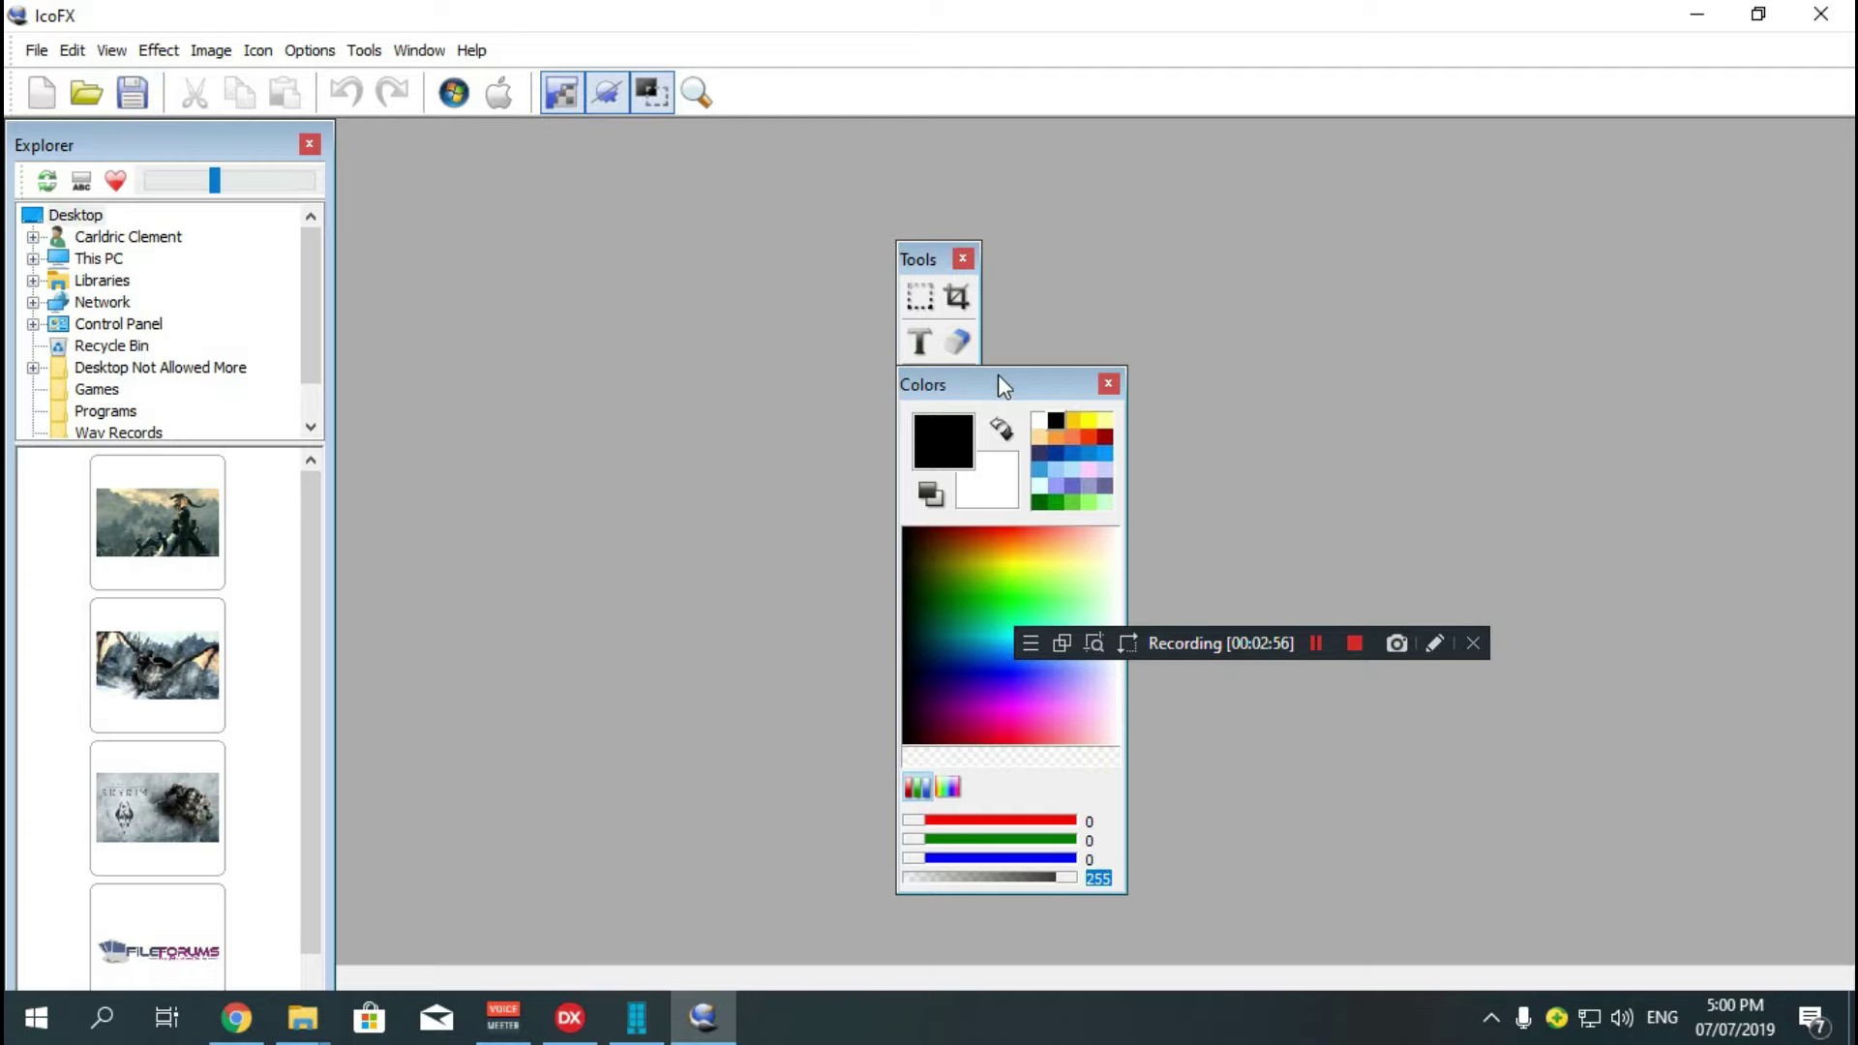
- Move the Colors and Tools palettes aside, restore IcoFX to a floating window, and start importing the skyrim-aut... picture again
{"action": "left_click_drag", "start_coordinate": [999, 376], "coordinate": [1372, 357]}
{"action": "left_click_drag", "start_coordinate": [887, 257], "coordinate": [1297, 248]}
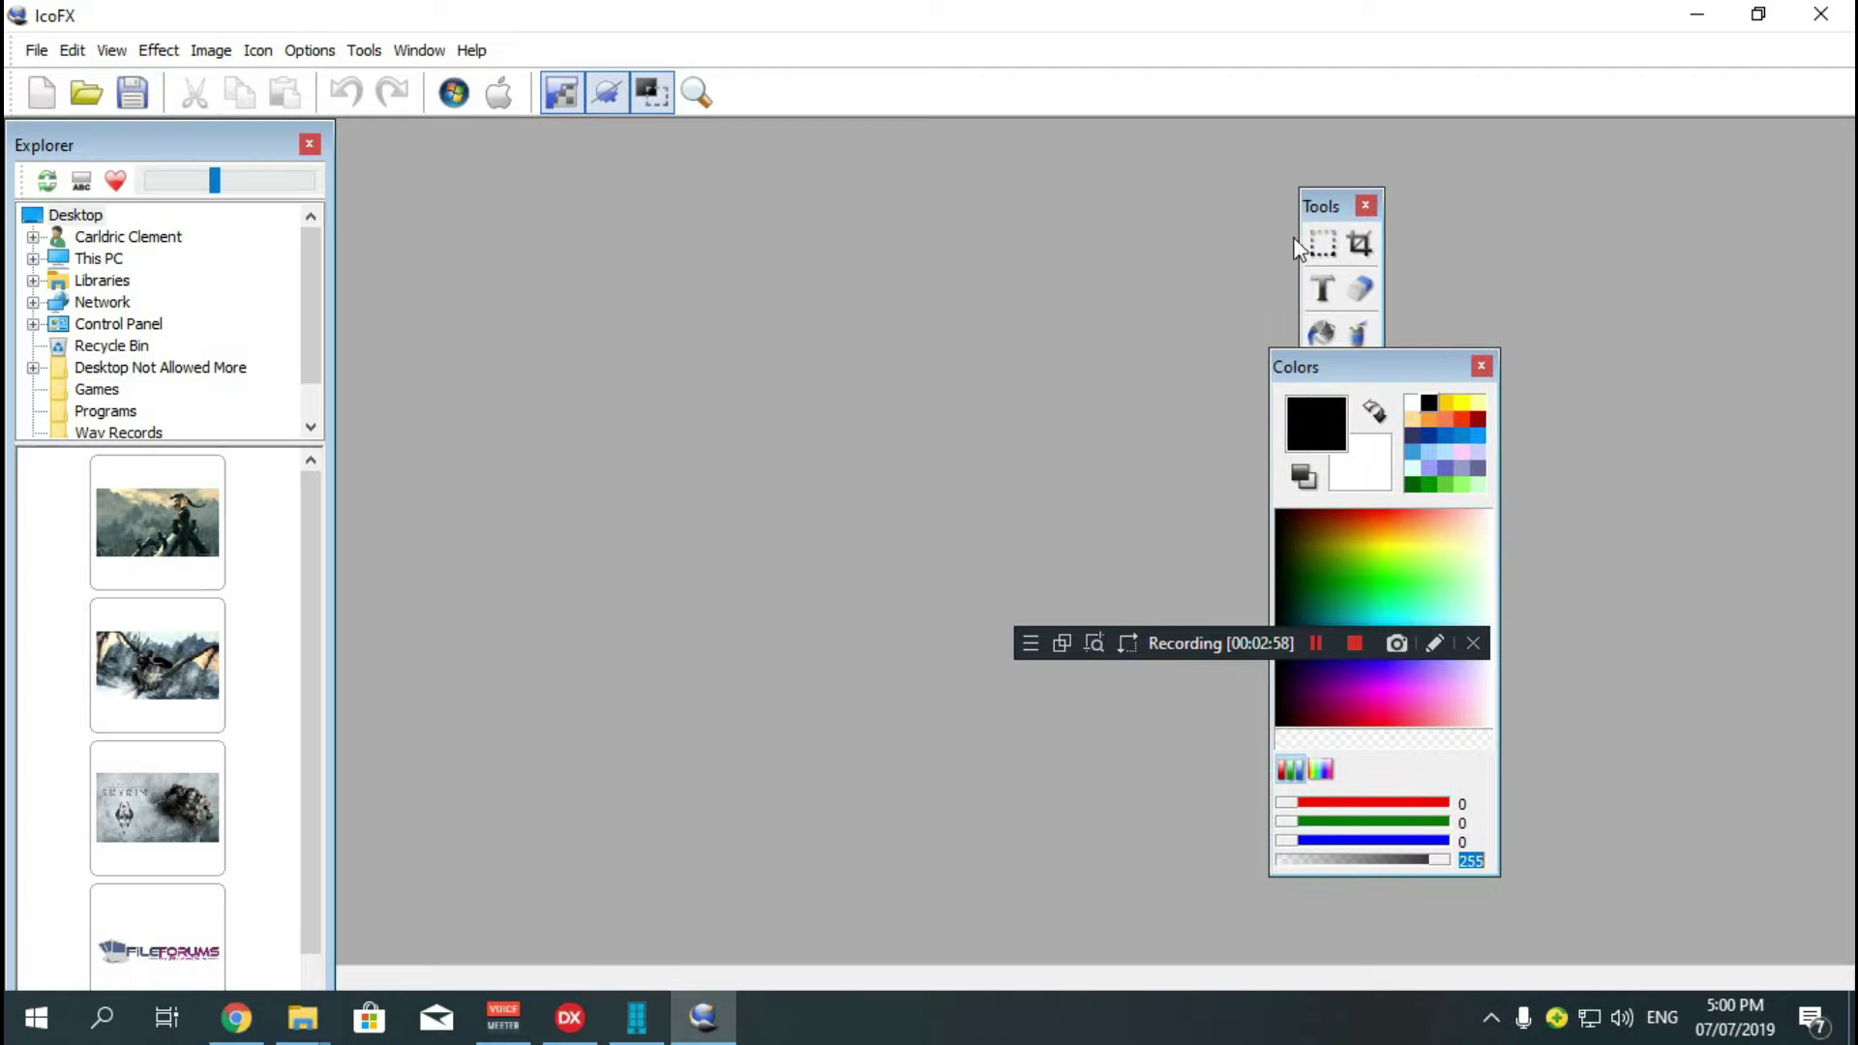
{"action": "double_click", "coordinate": [838, 17]}
{"action": "left_click_drag", "start_coordinate": [328, 16], "coordinate": [723, 127]}
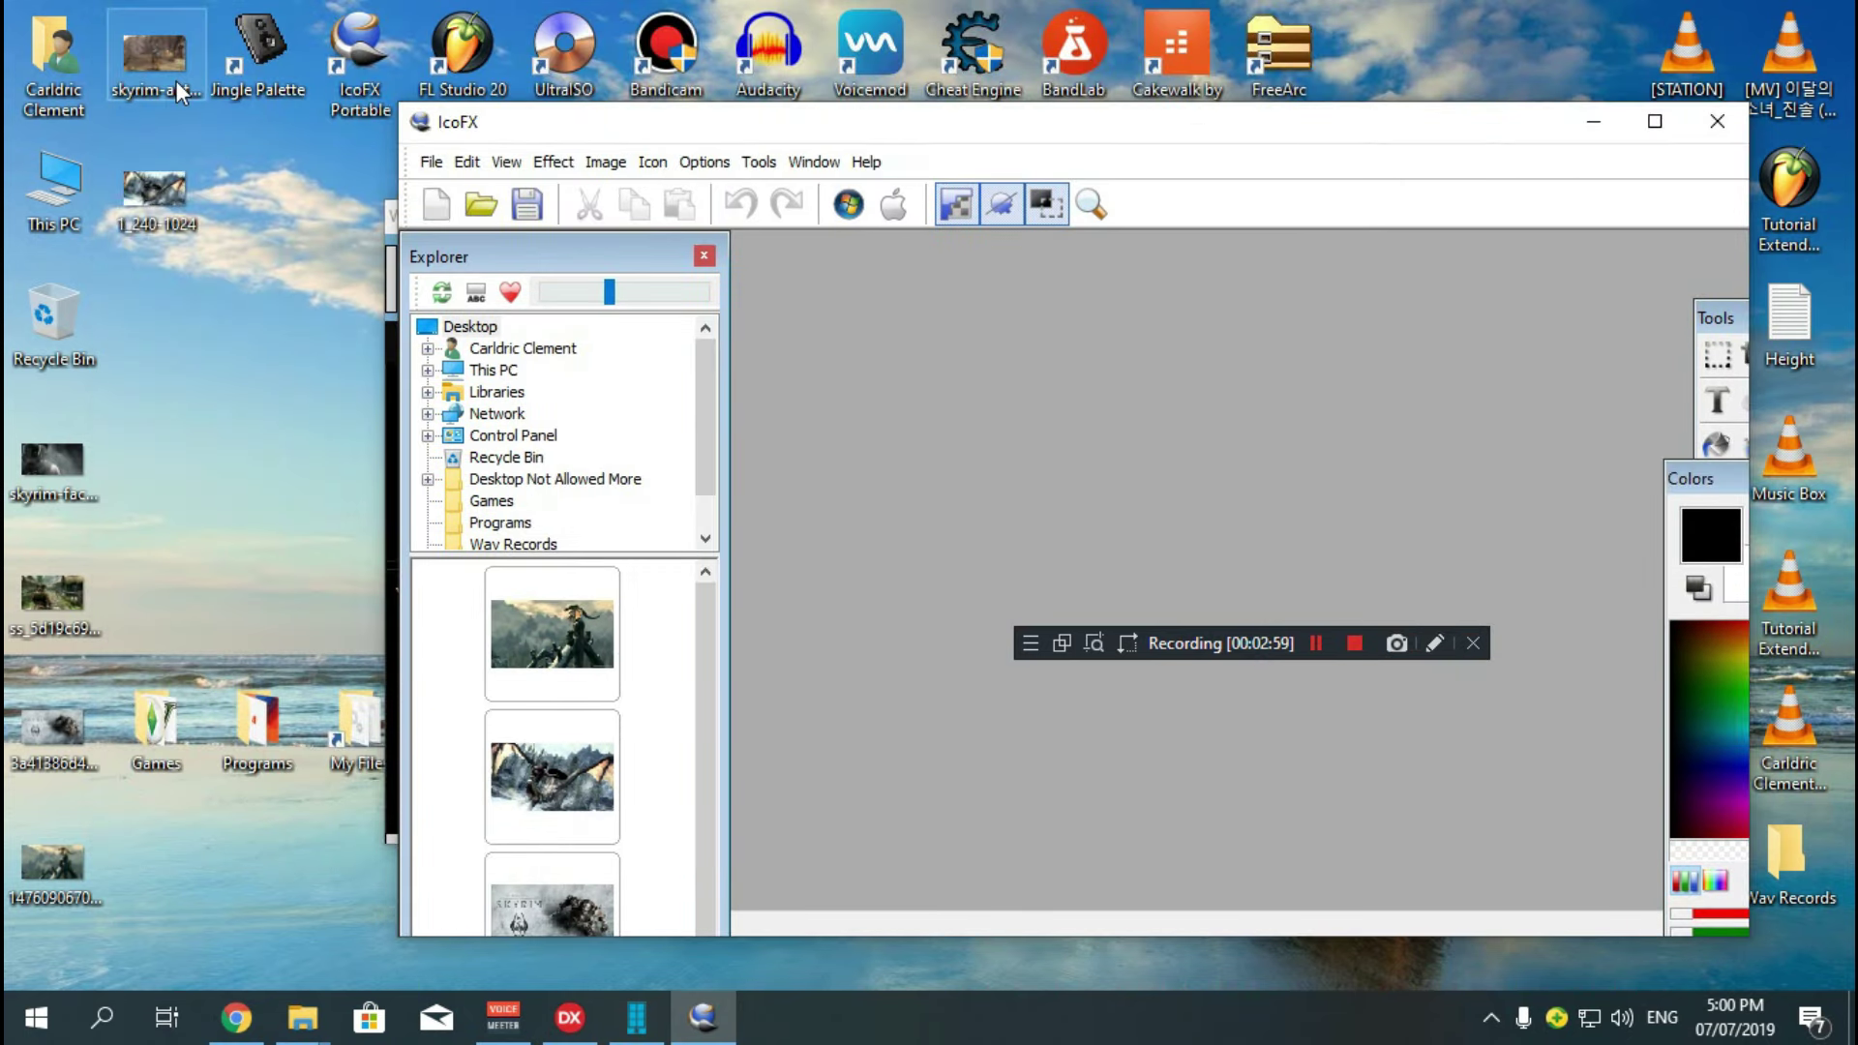
{"action": "left_click_drag", "start_coordinate": [176, 79], "coordinate": [871, 334]}
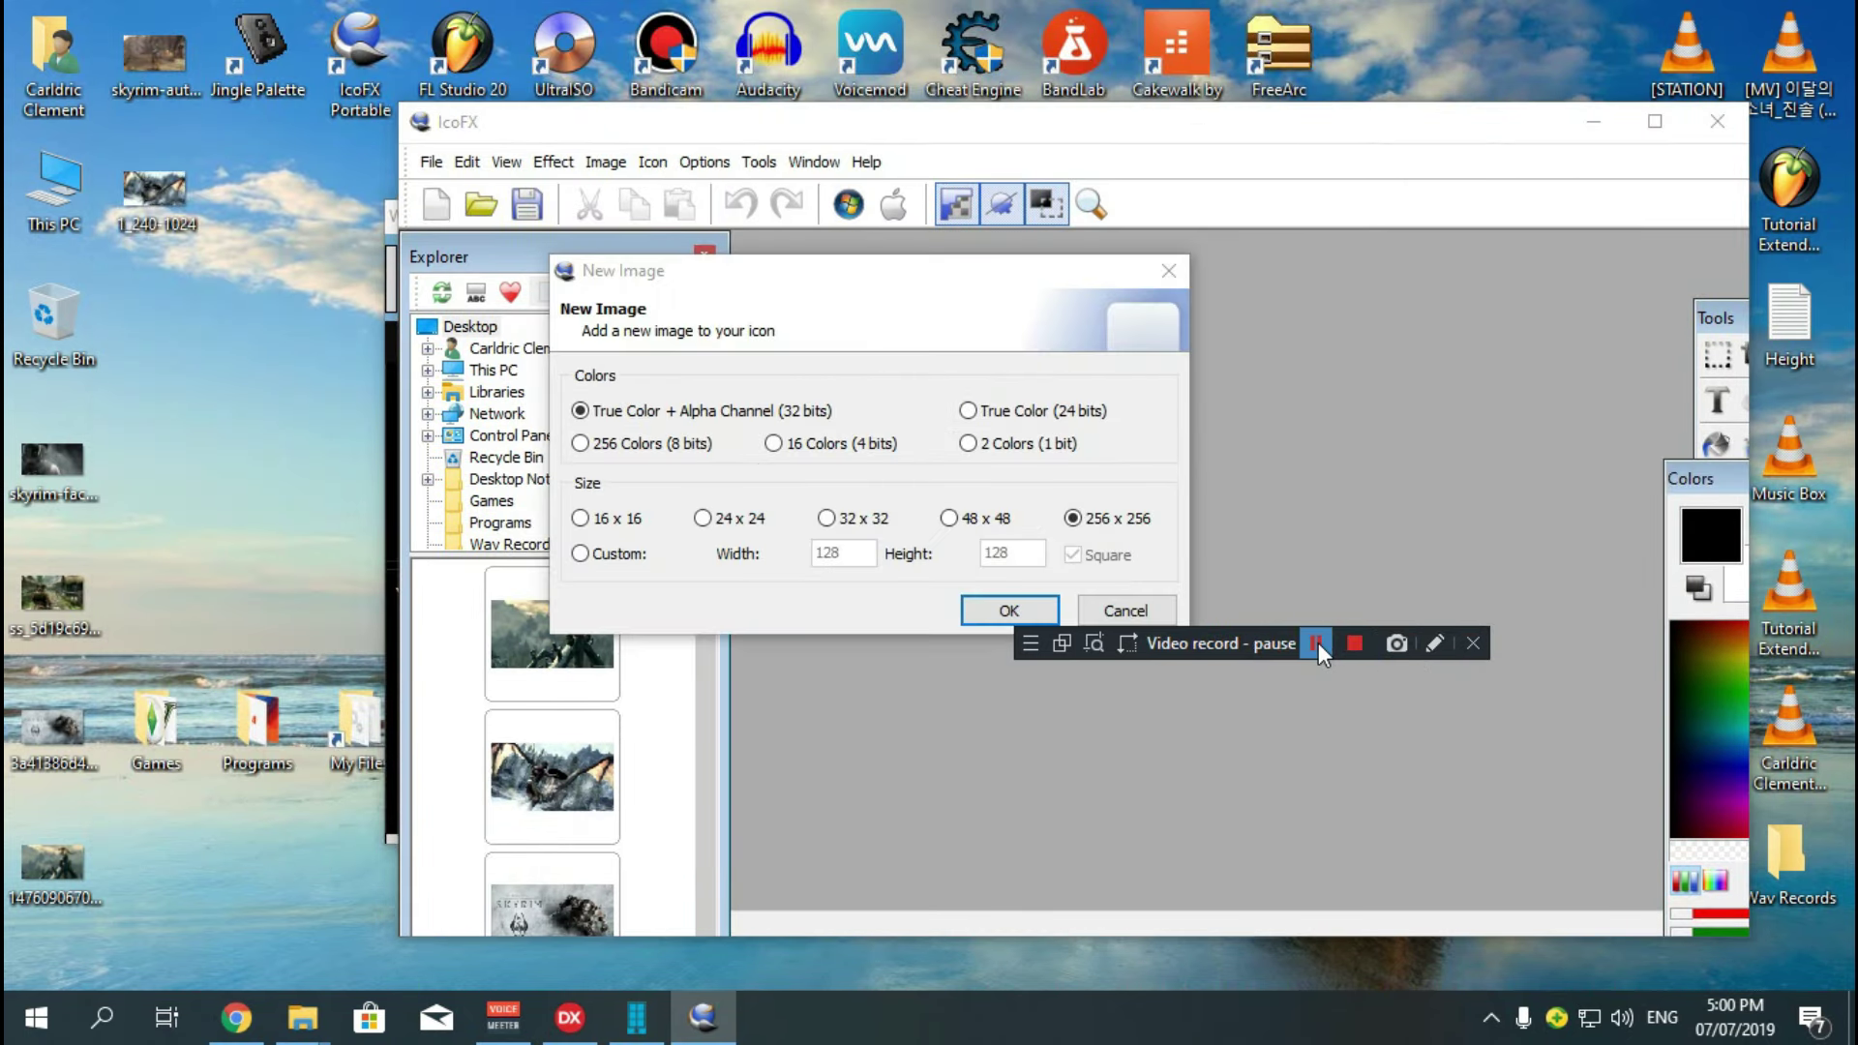
{"action": "left_click", "coordinate": [1318, 642]}
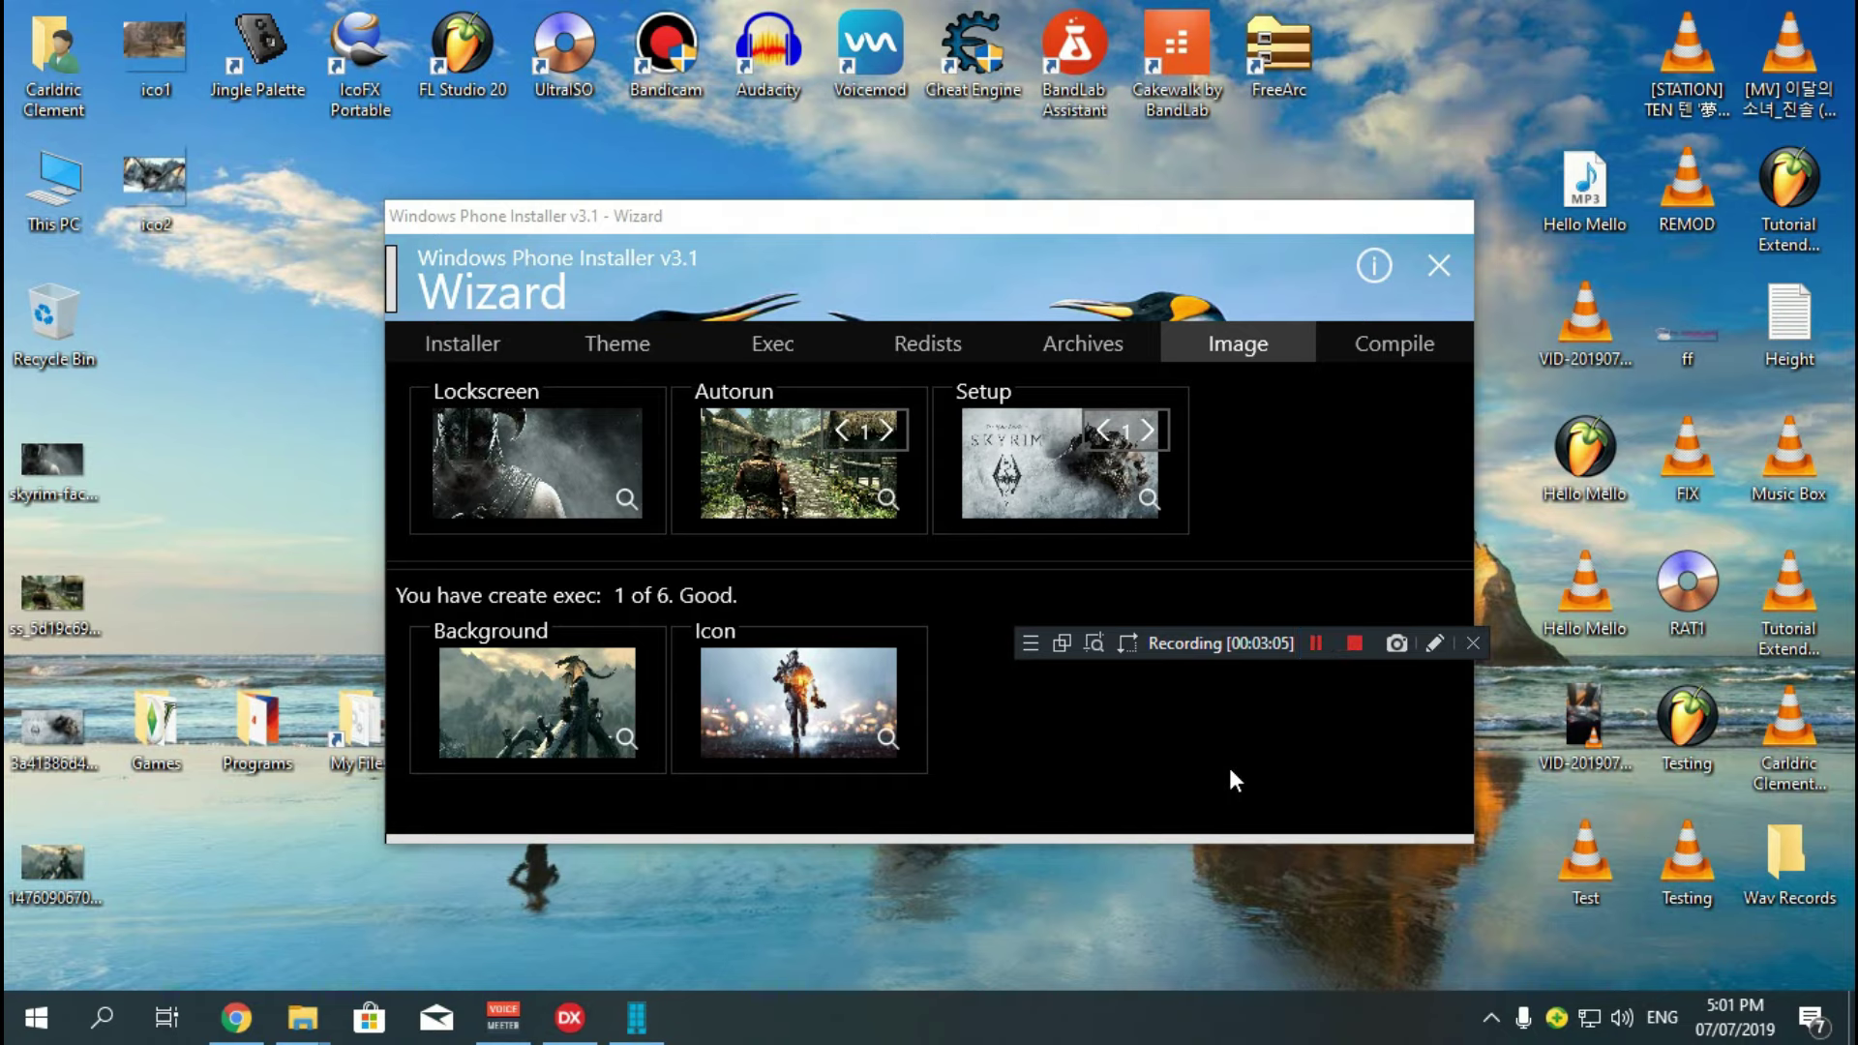
- Load ico1 as the first tile icon image and ico2 as the second tile icon image
{"action": "left_click", "coordinate": [888, 737]}
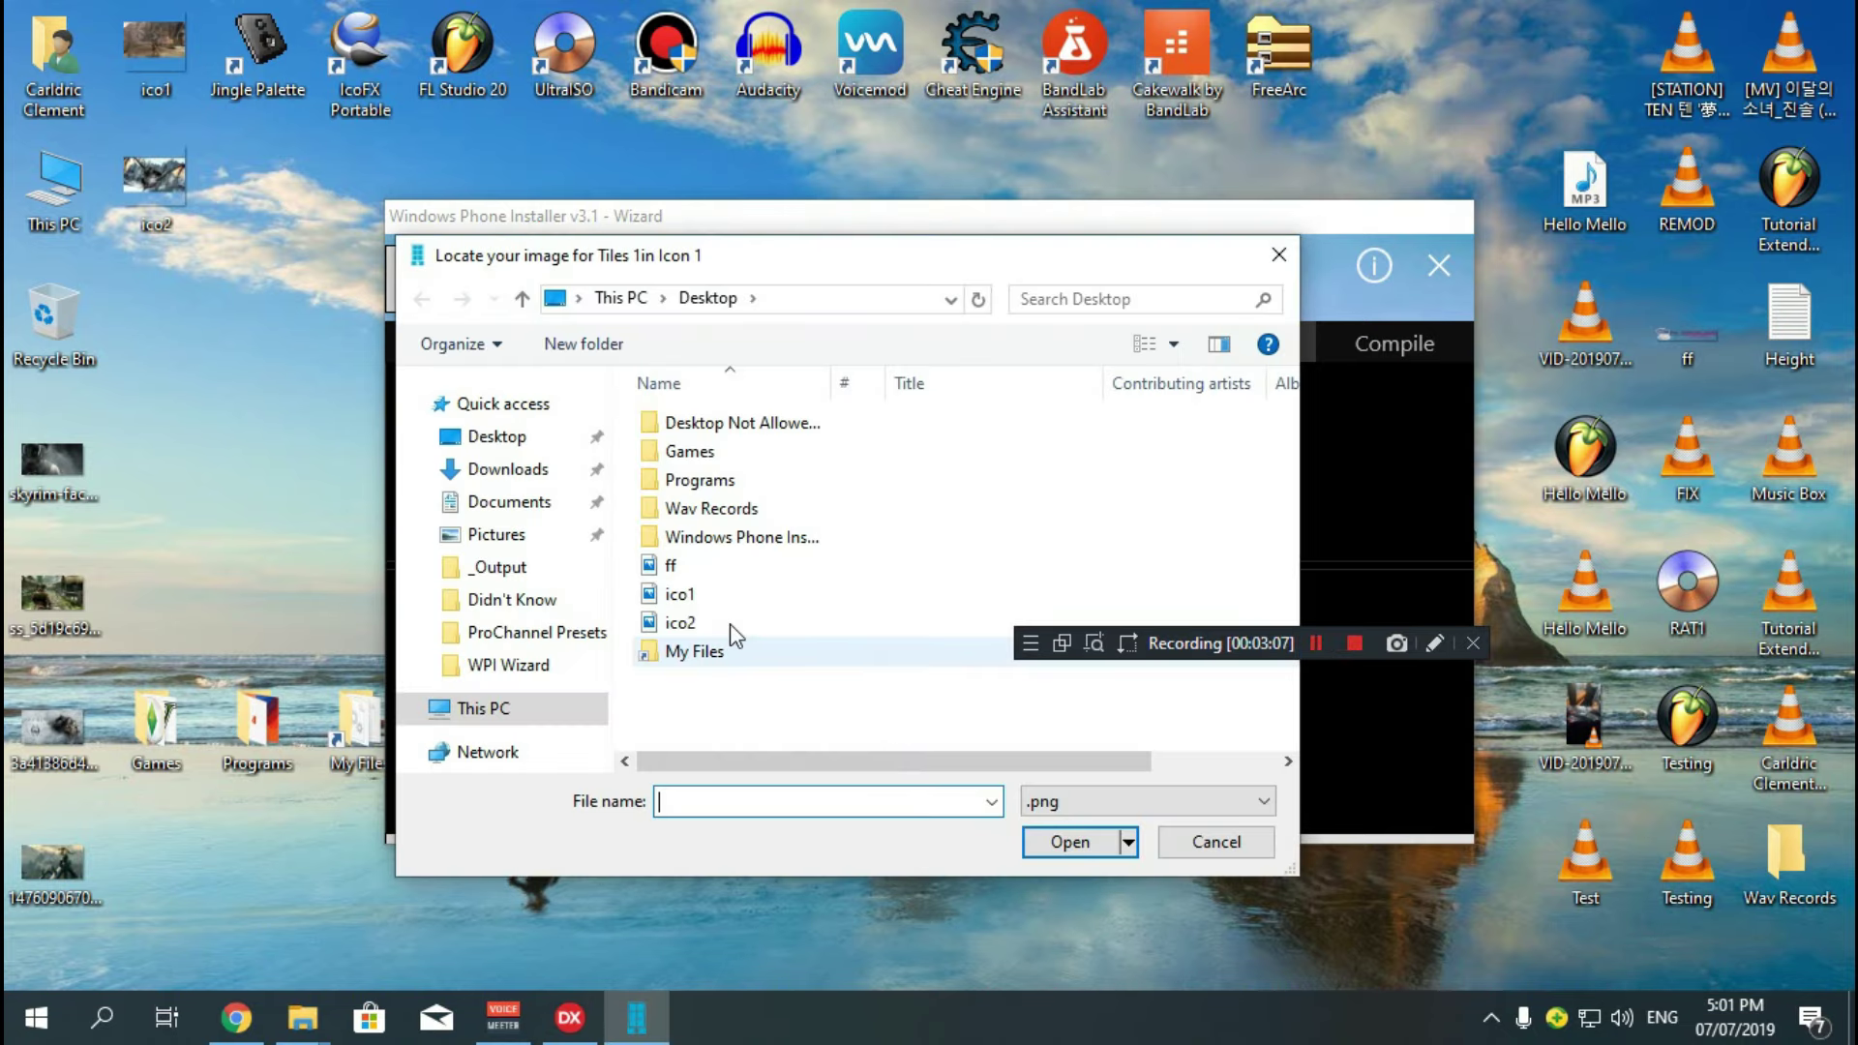
{"action": "double_click", "coordinate": [728, 595]}
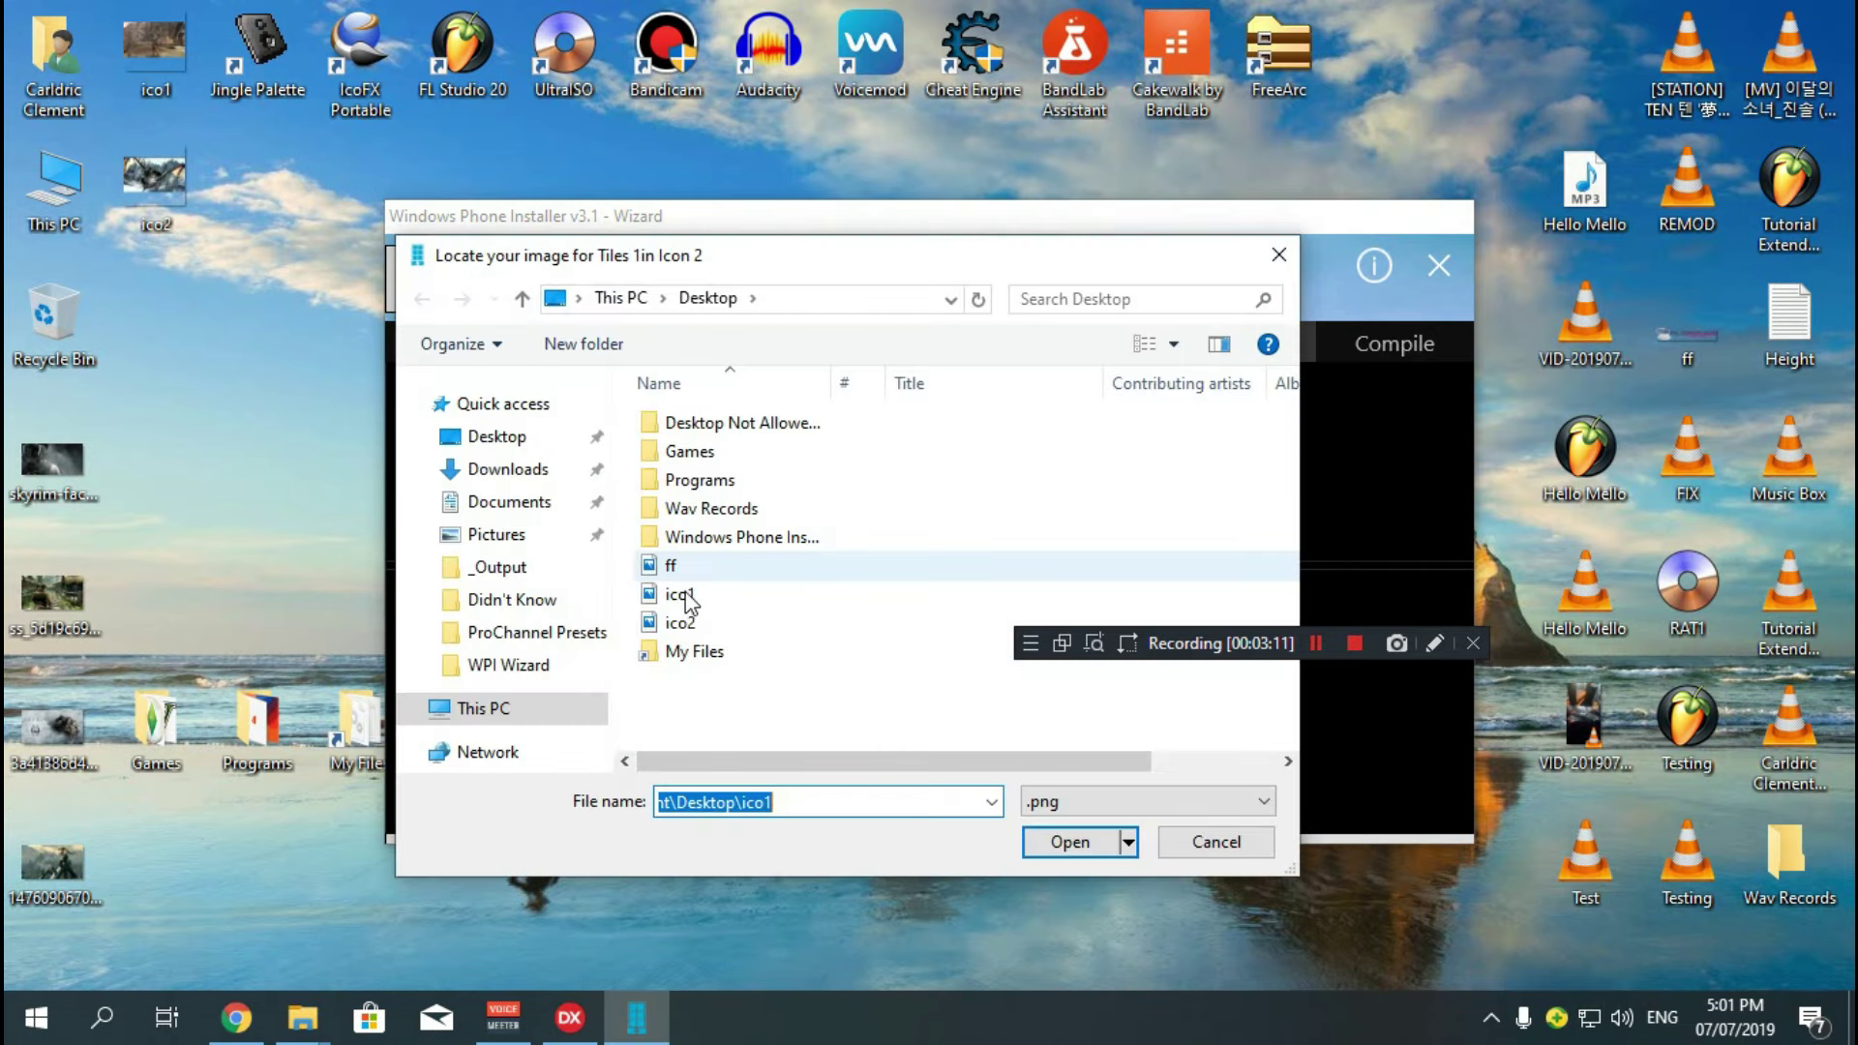
{"action": "double_click", "coordinate": [685, 616]}
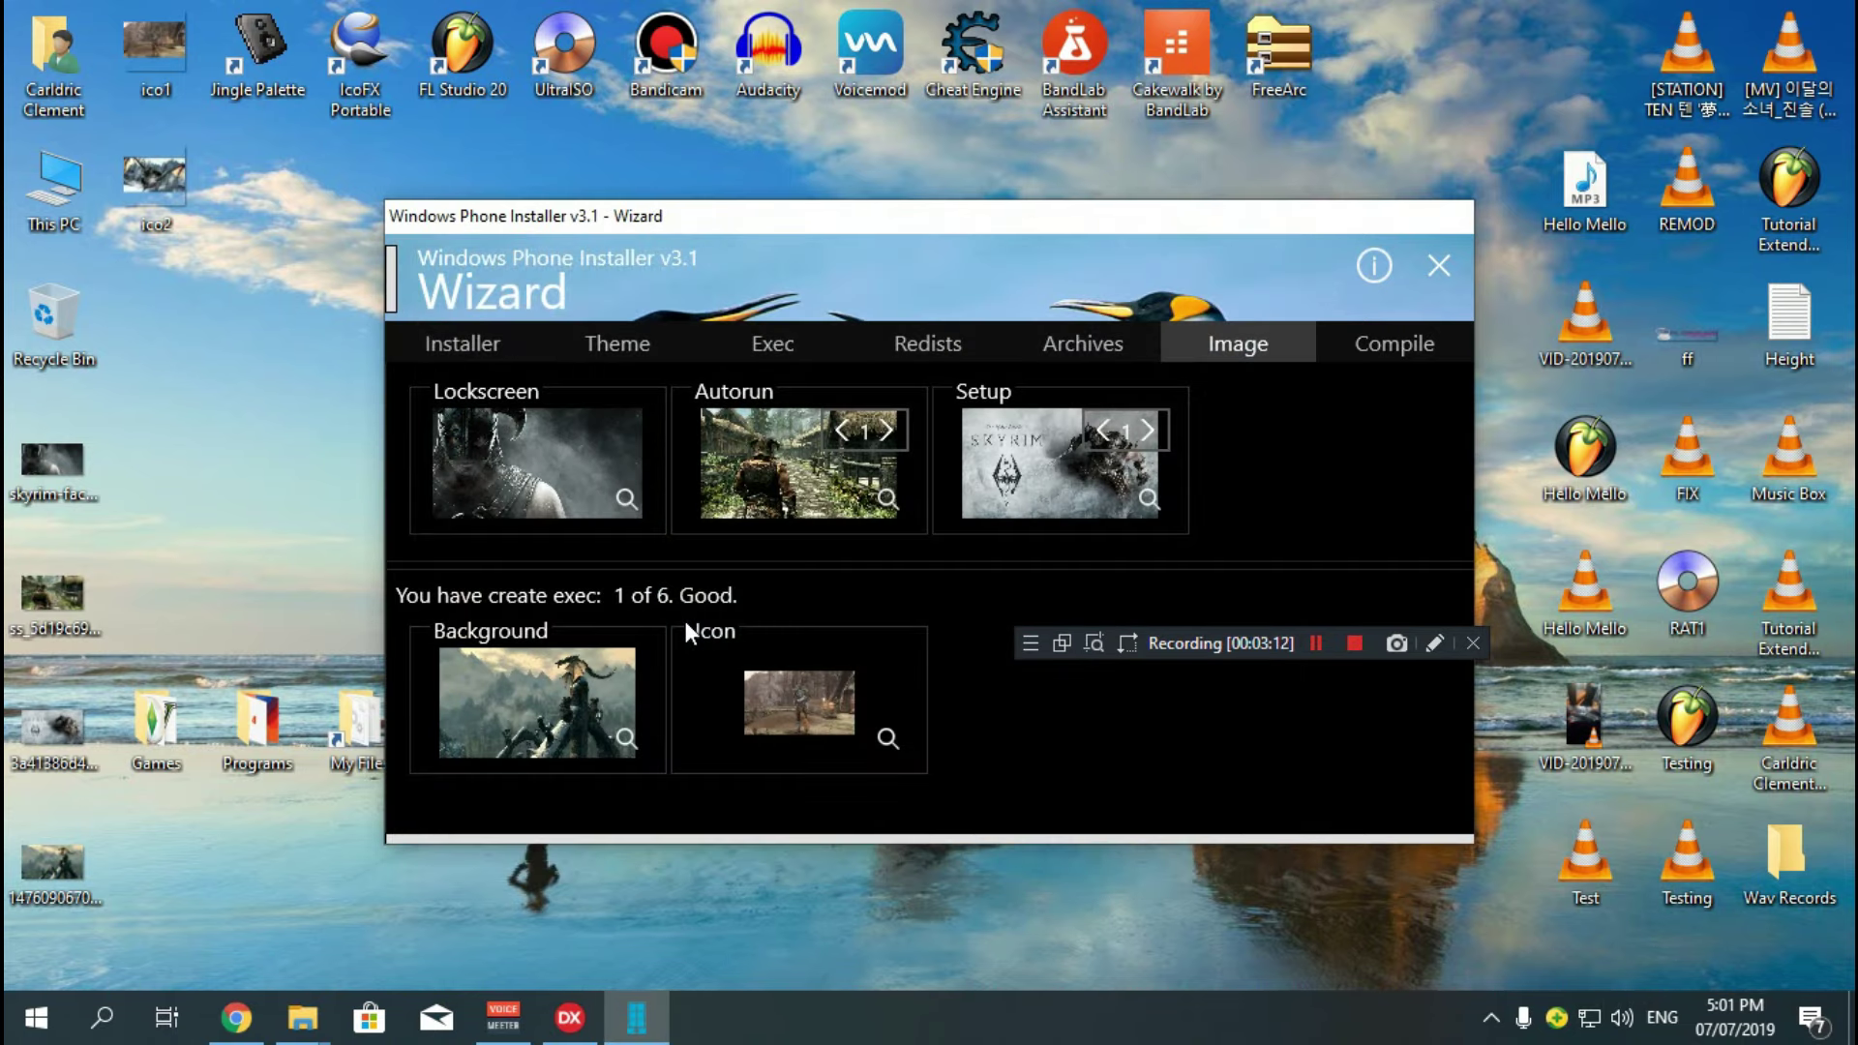
{"action": "left_click", "coordinate": [1379, 348]}
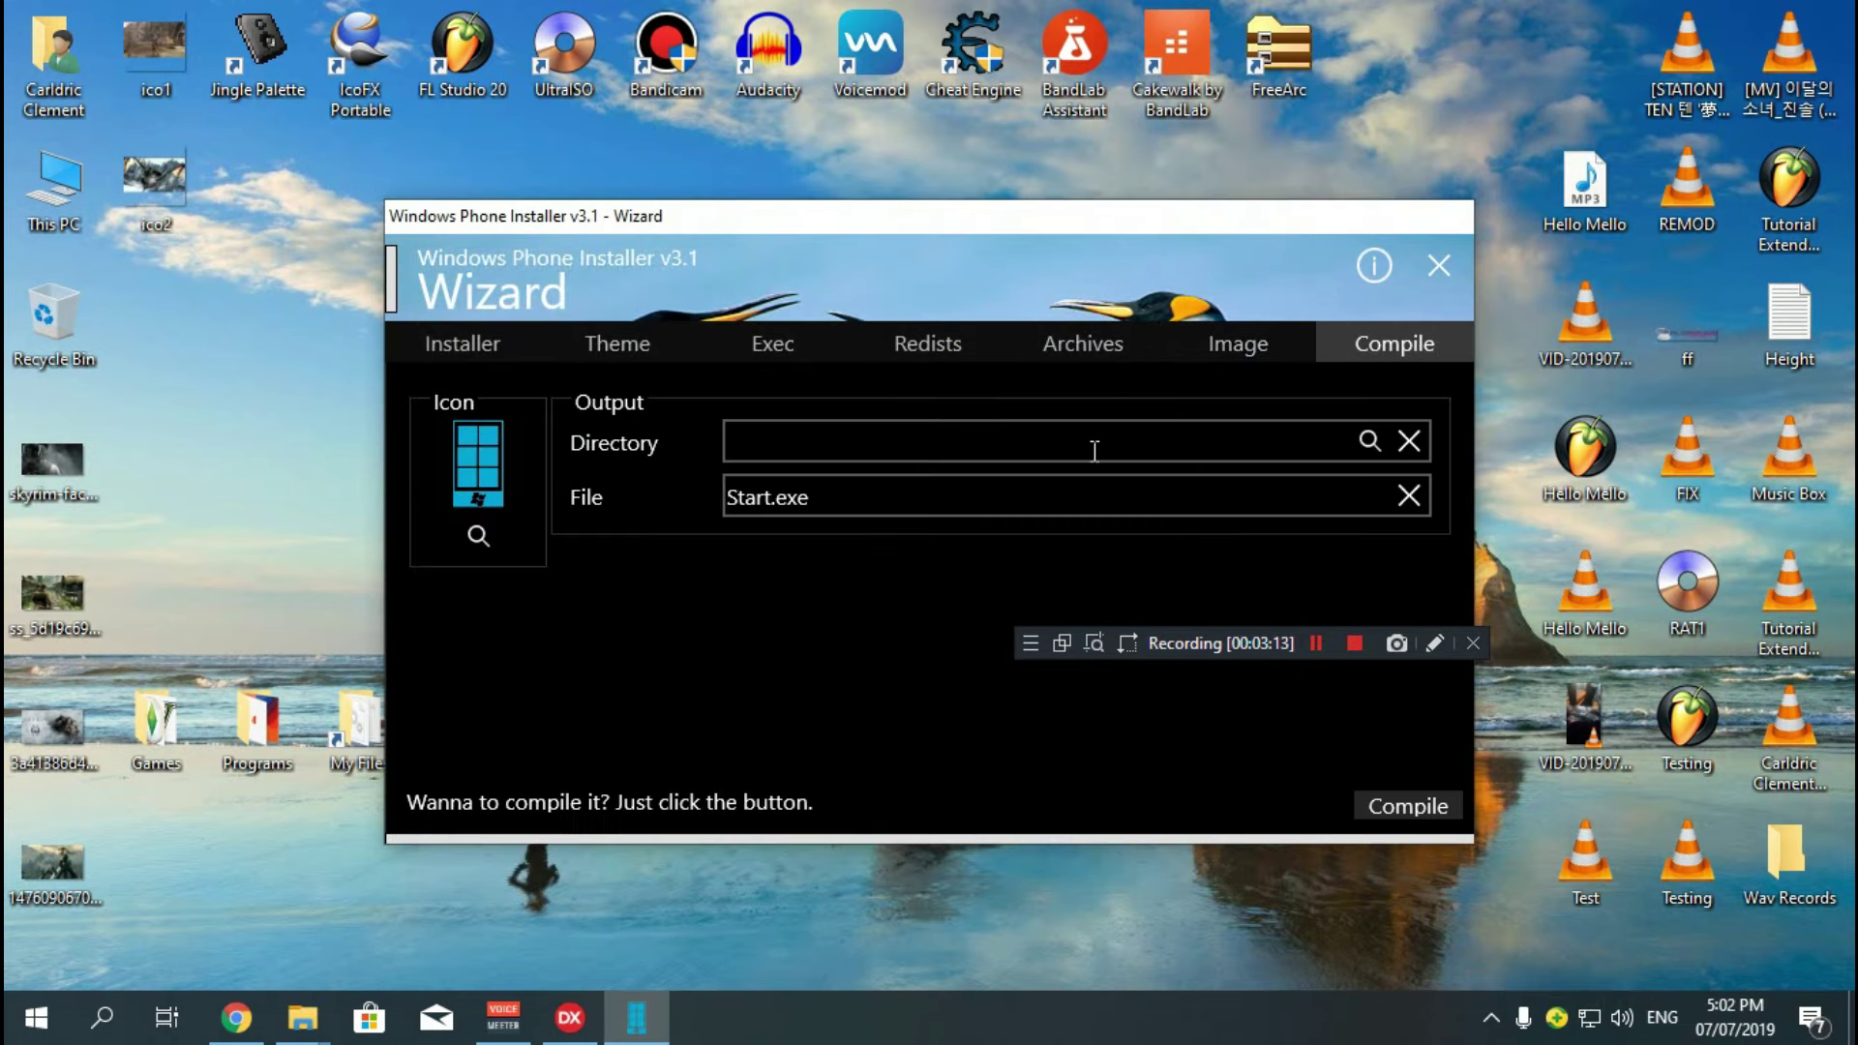
{"action": "left_click", "coordinate": [1369, 440]}
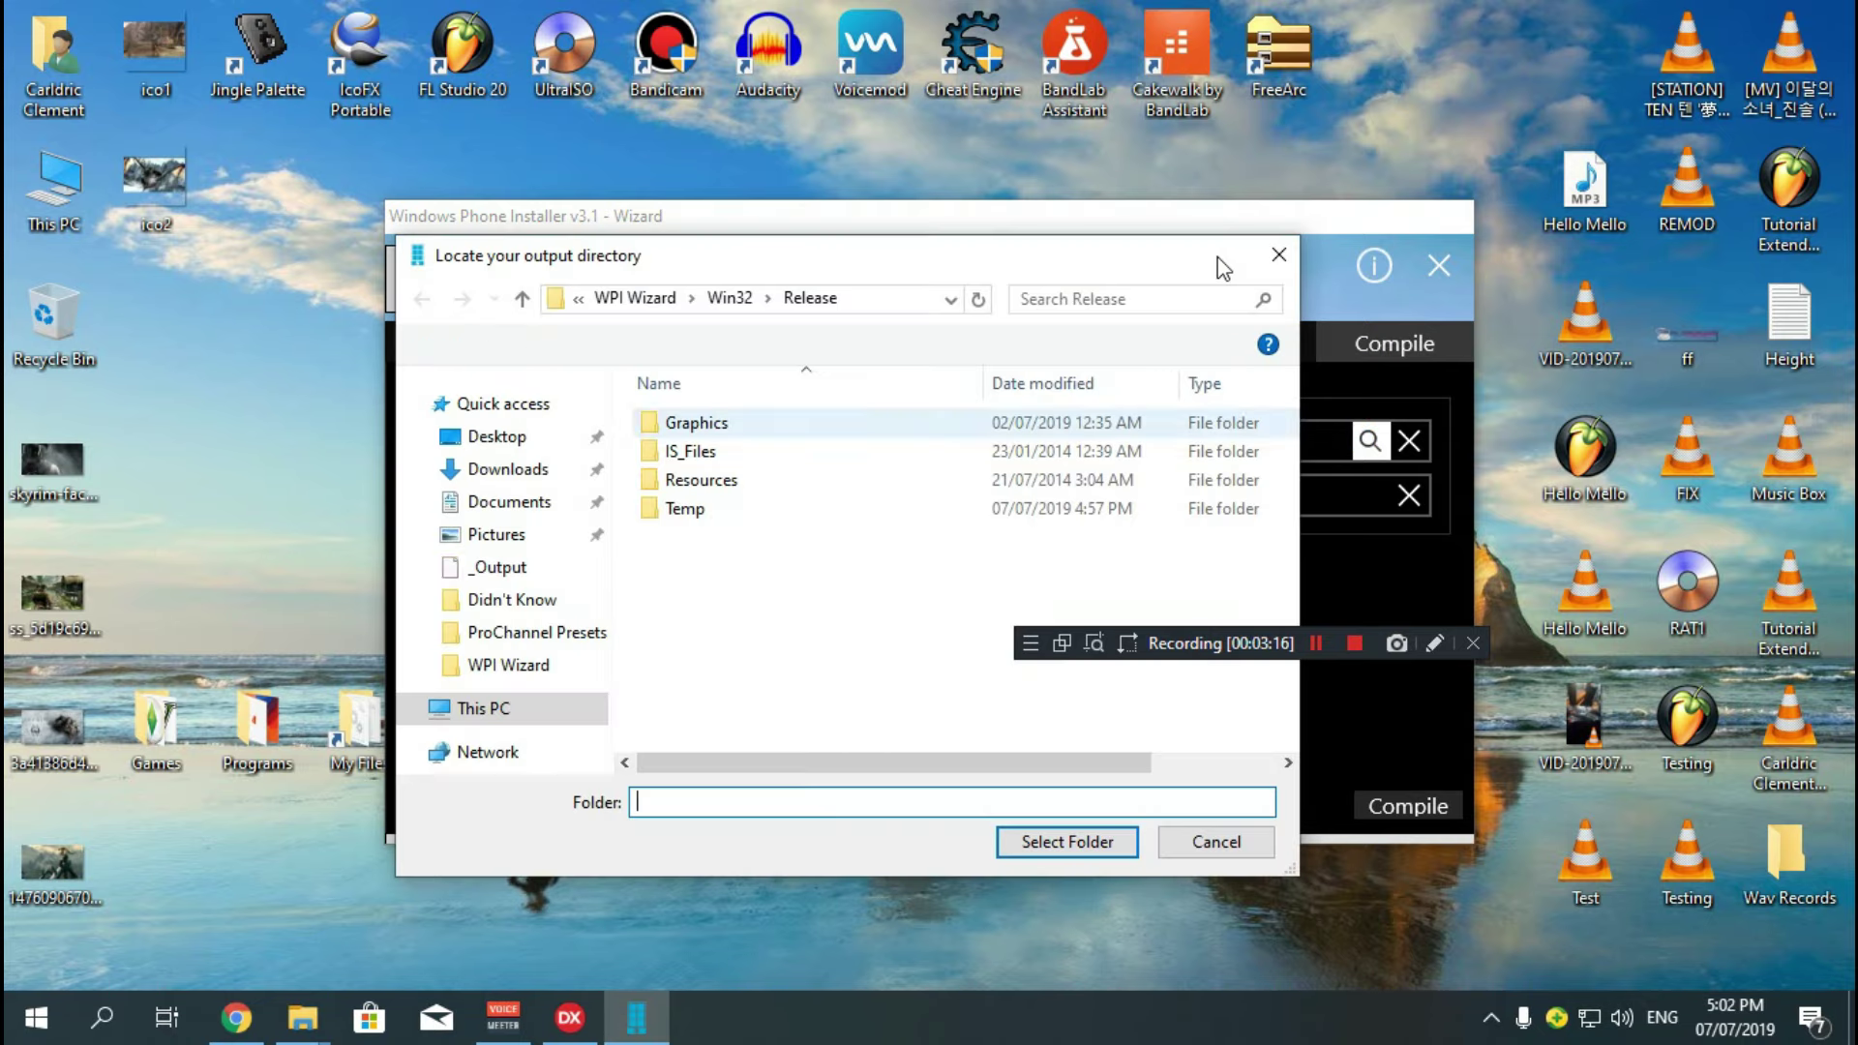
{"action": "key", "text": "Escape"}
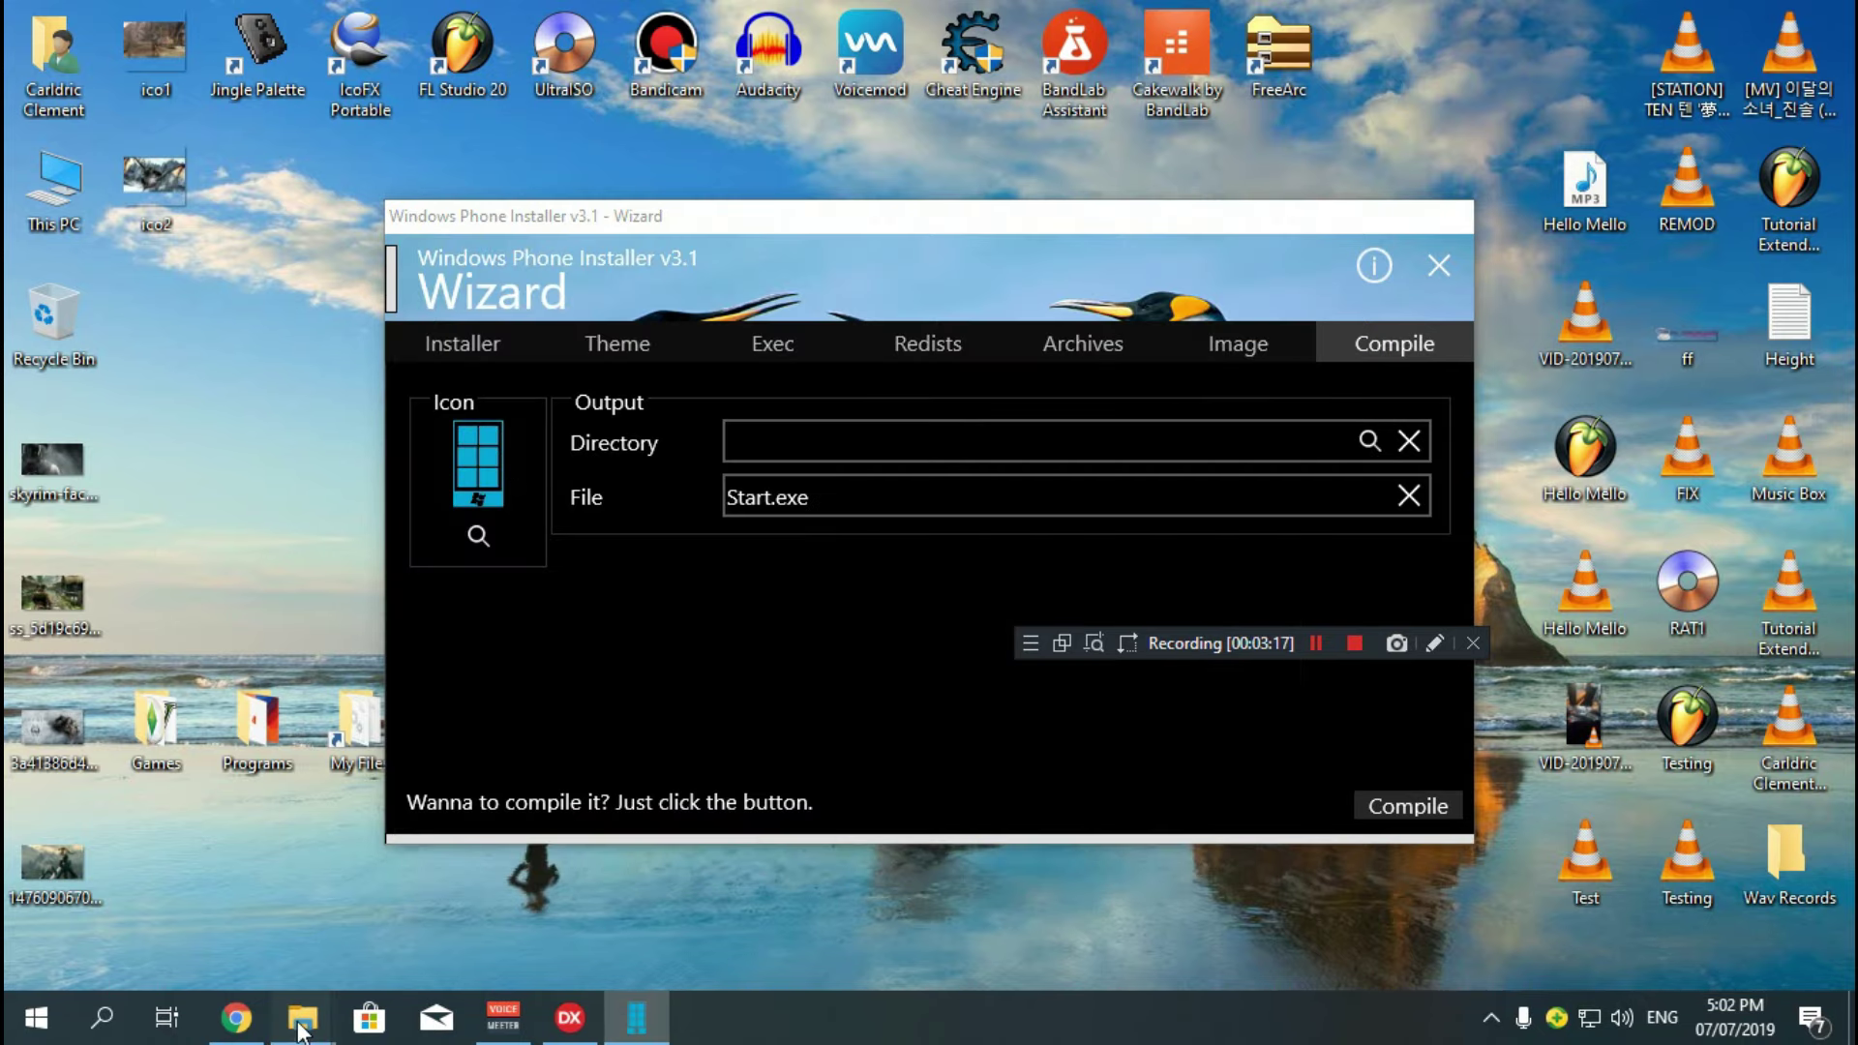
- Find TESV in the The Elder Scrolls V - Skyrim folder and extract its Icon 1 in IcoFX
{"action": "left_click", "coordinate": [298, 1023]}
{"action": "left_click", "coordinate": [591, 933]}
{"action": "left_click_drag", "start_coordinate": [603, 138], "coordinate": [1016, 196]}
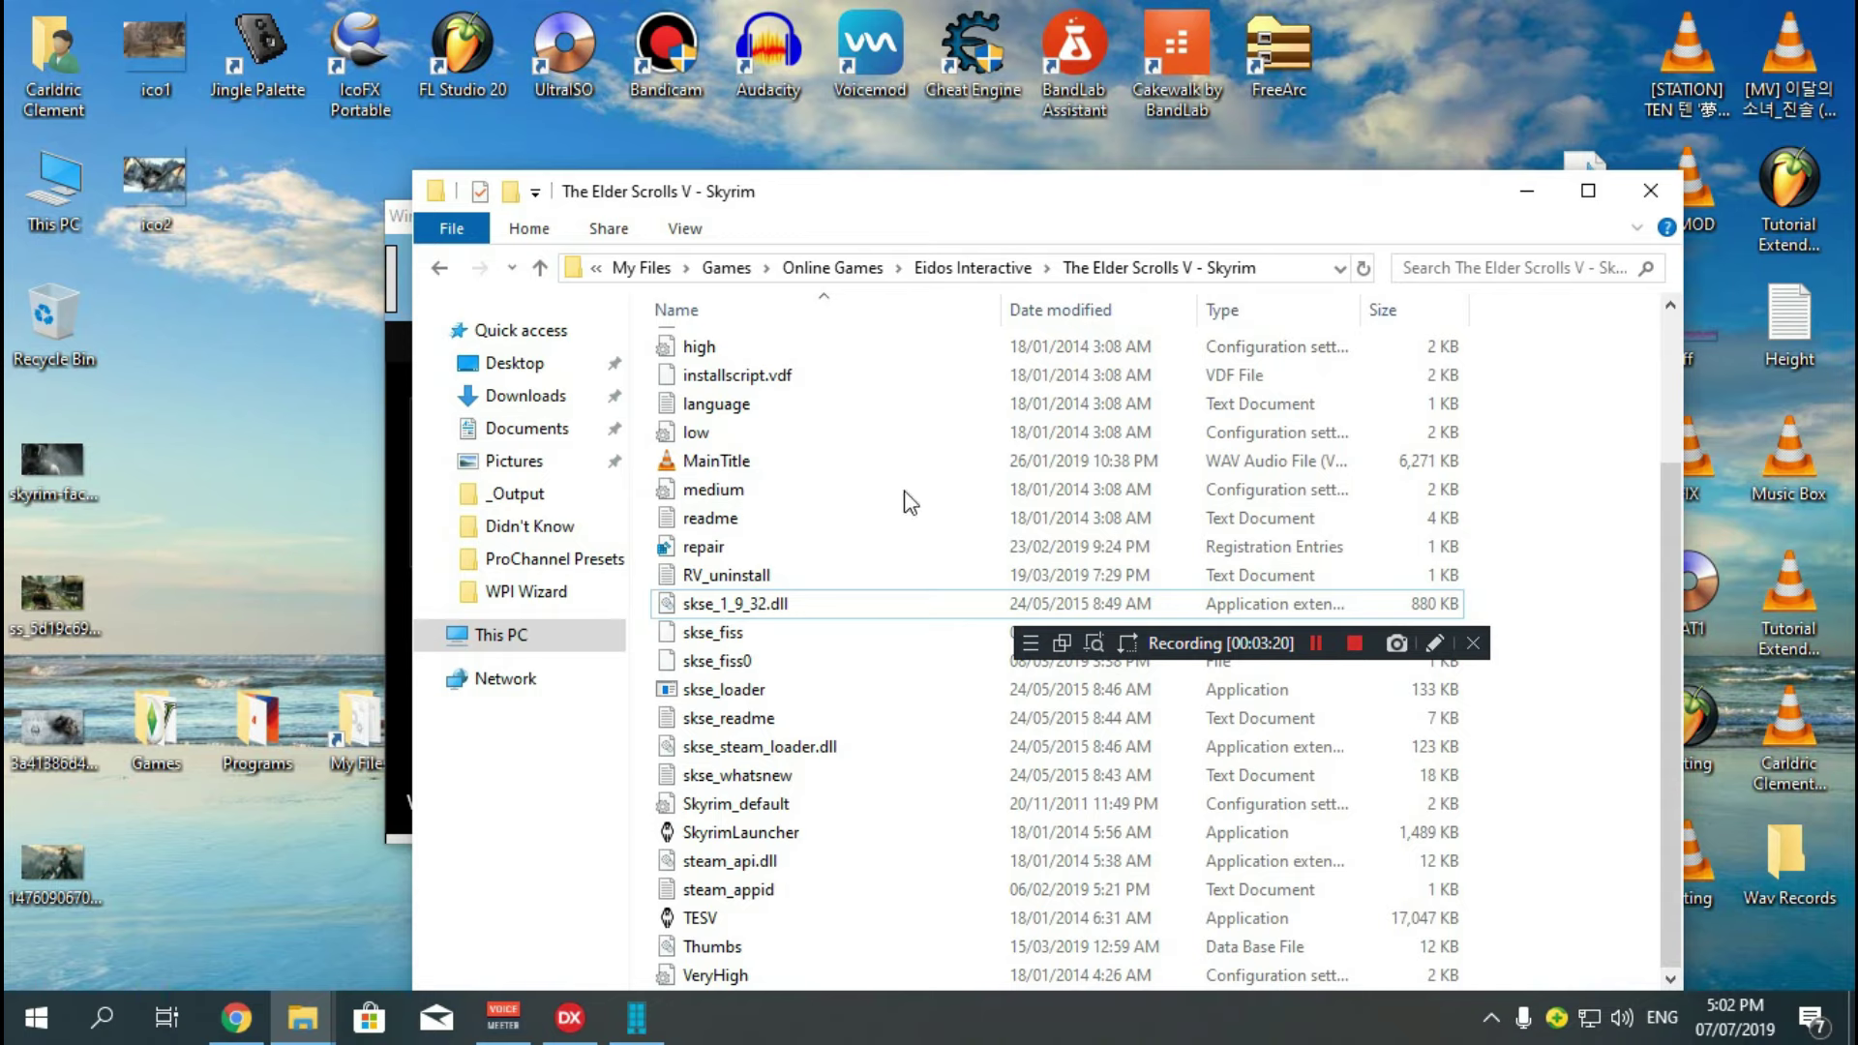
{"action": "left_click", "coordinate": [740, 918]}
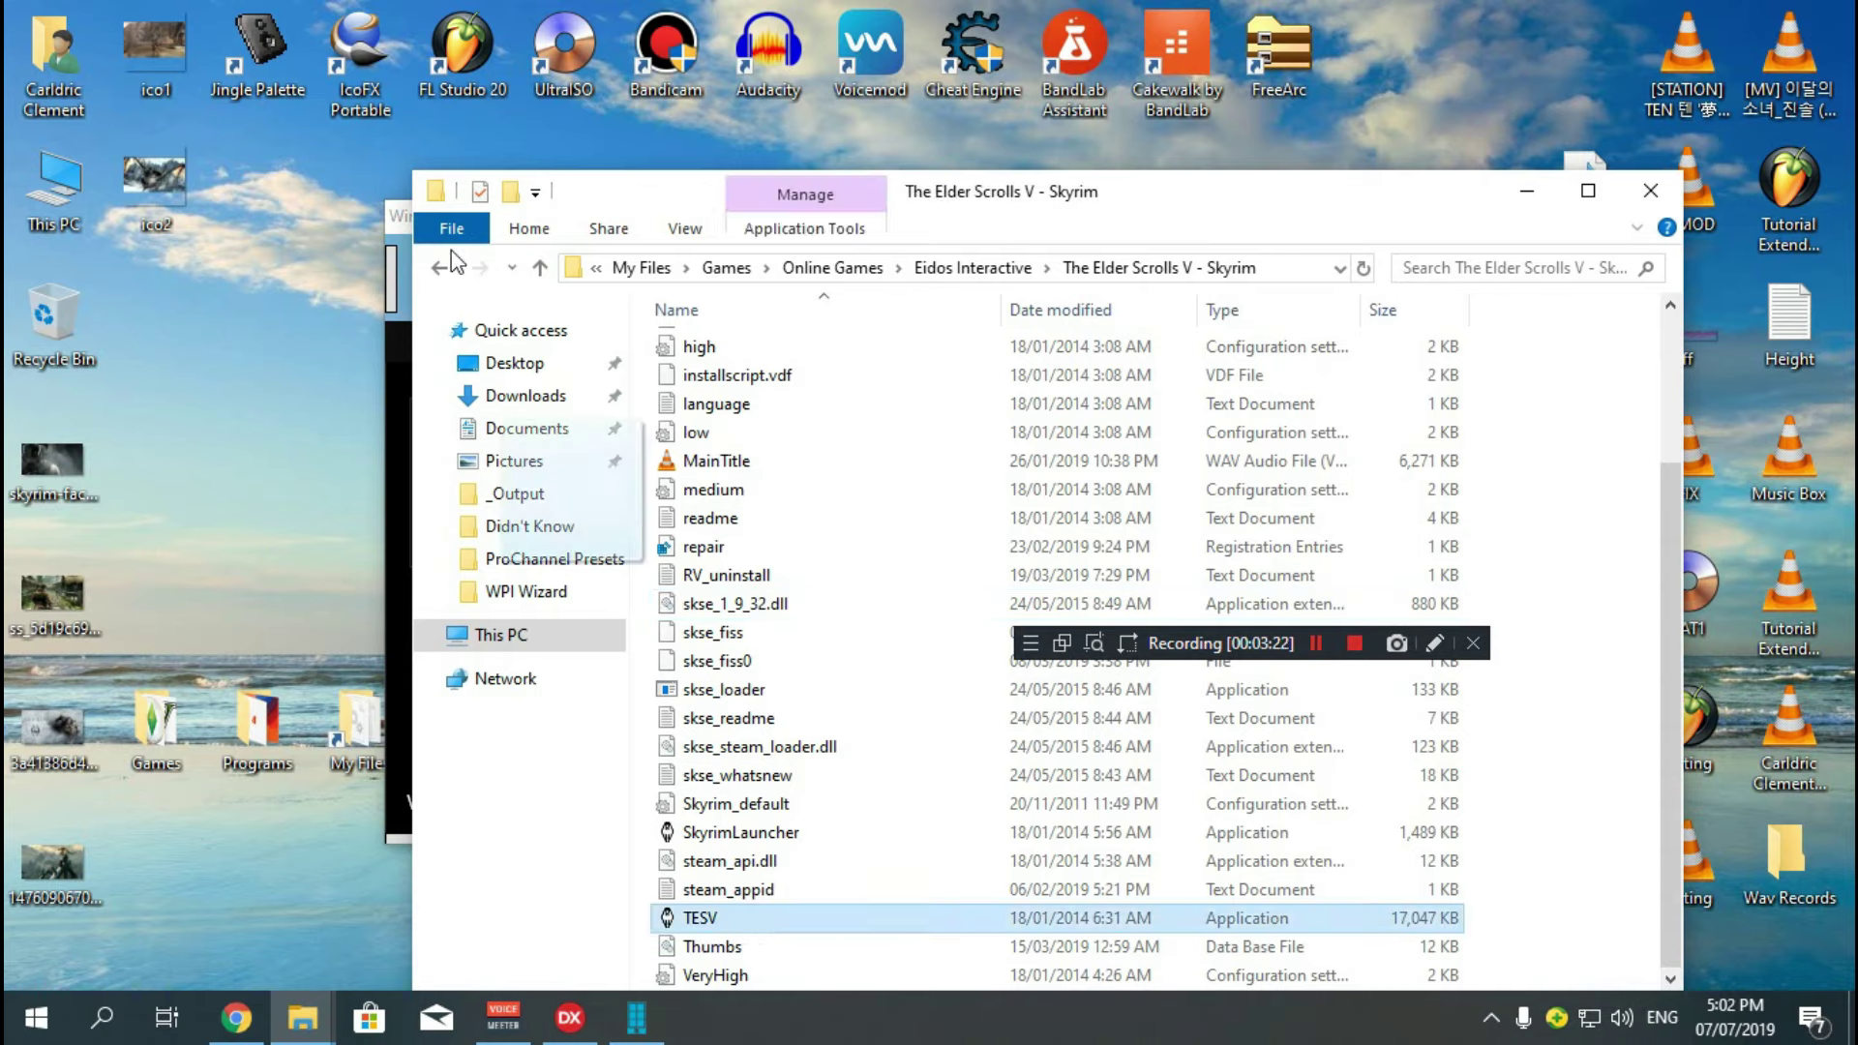
{"action": "double_click", "coordinate": [363, 66]}
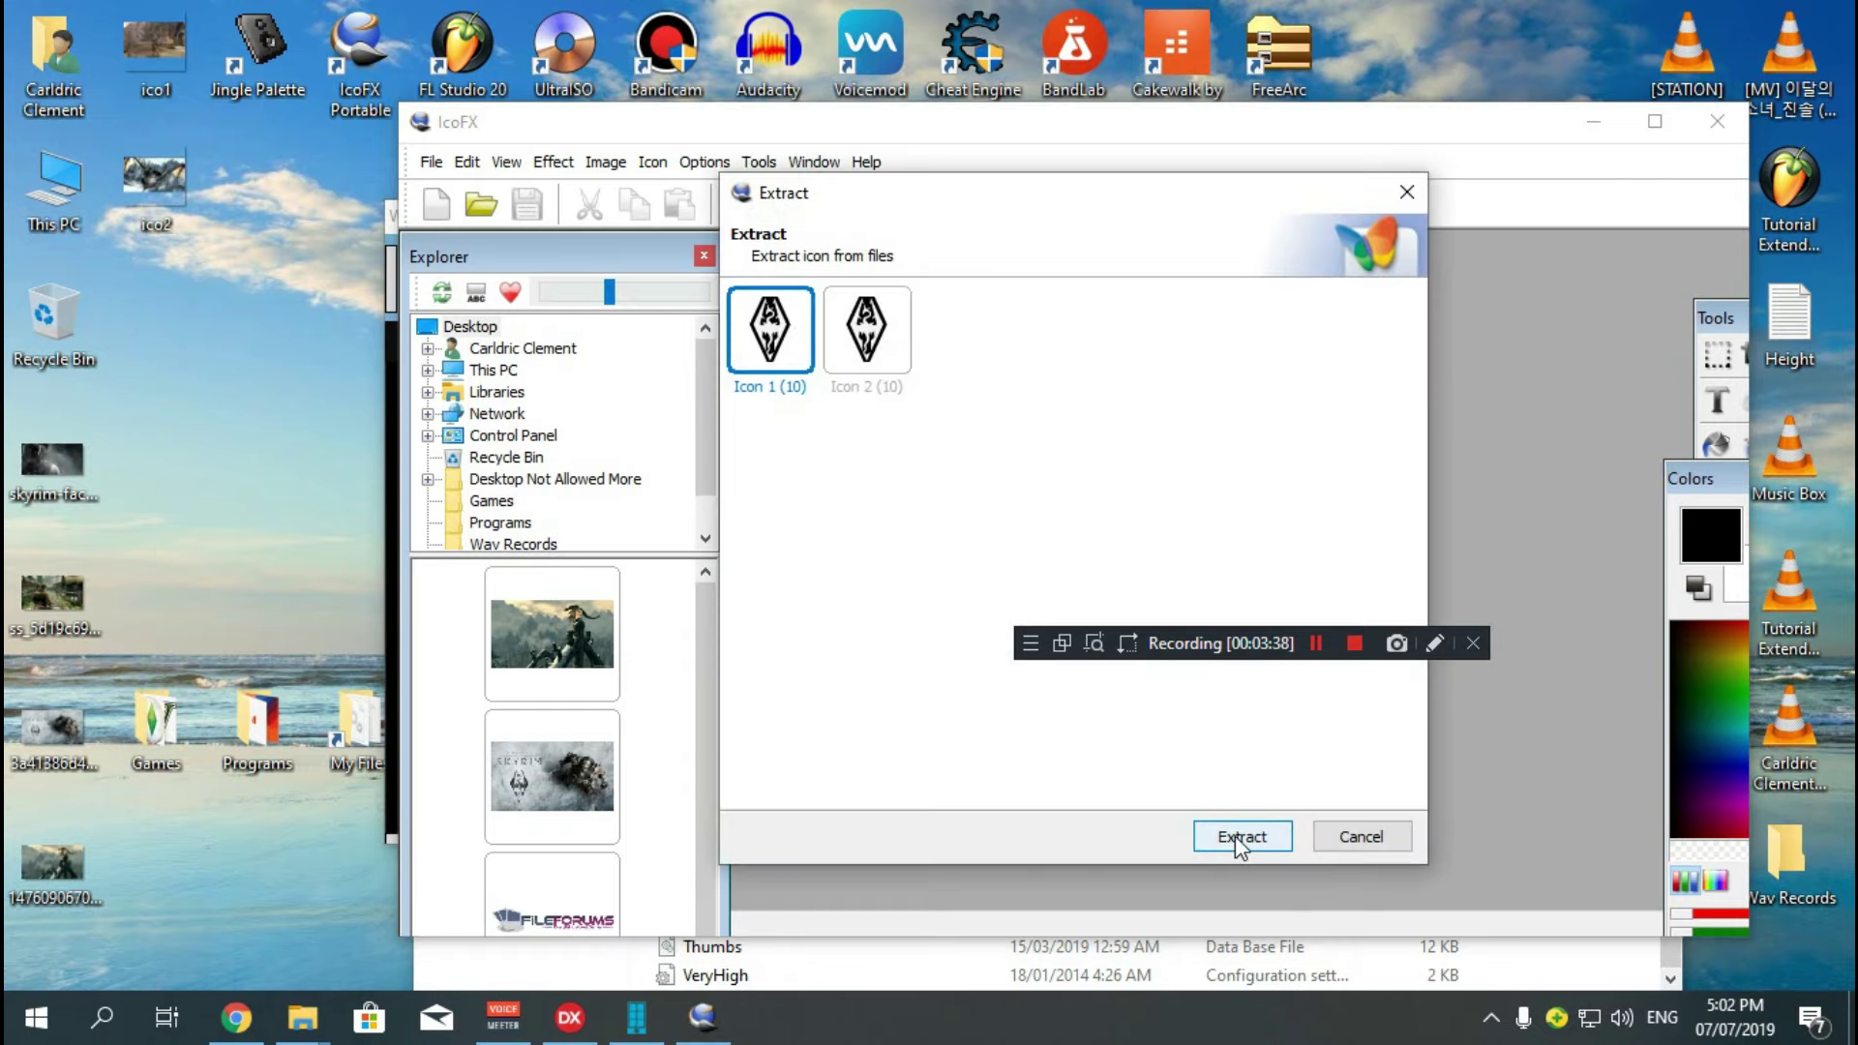
{"action": "left_click", "coordinate": [1229, 840]}
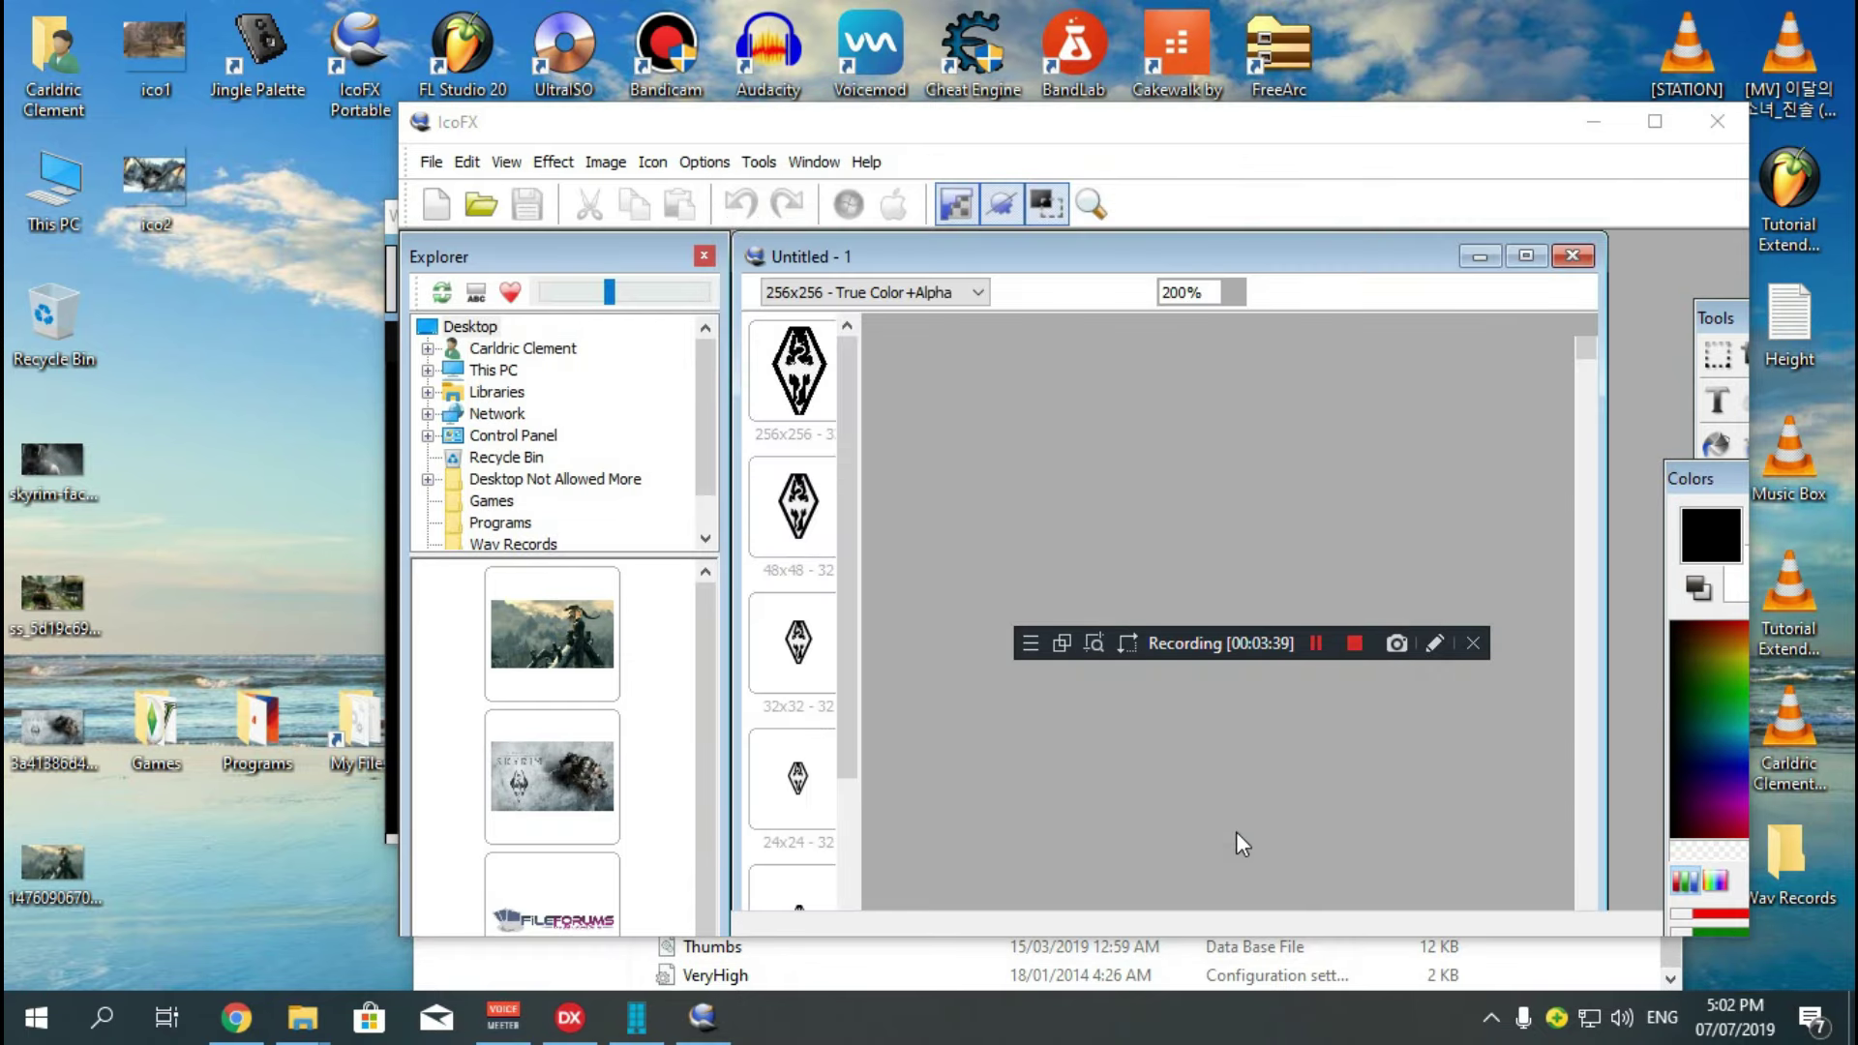
{"action": "left_click", "coordinate": [432, 161]}
{"action": "left_click", "coordinate": [539, 462]}
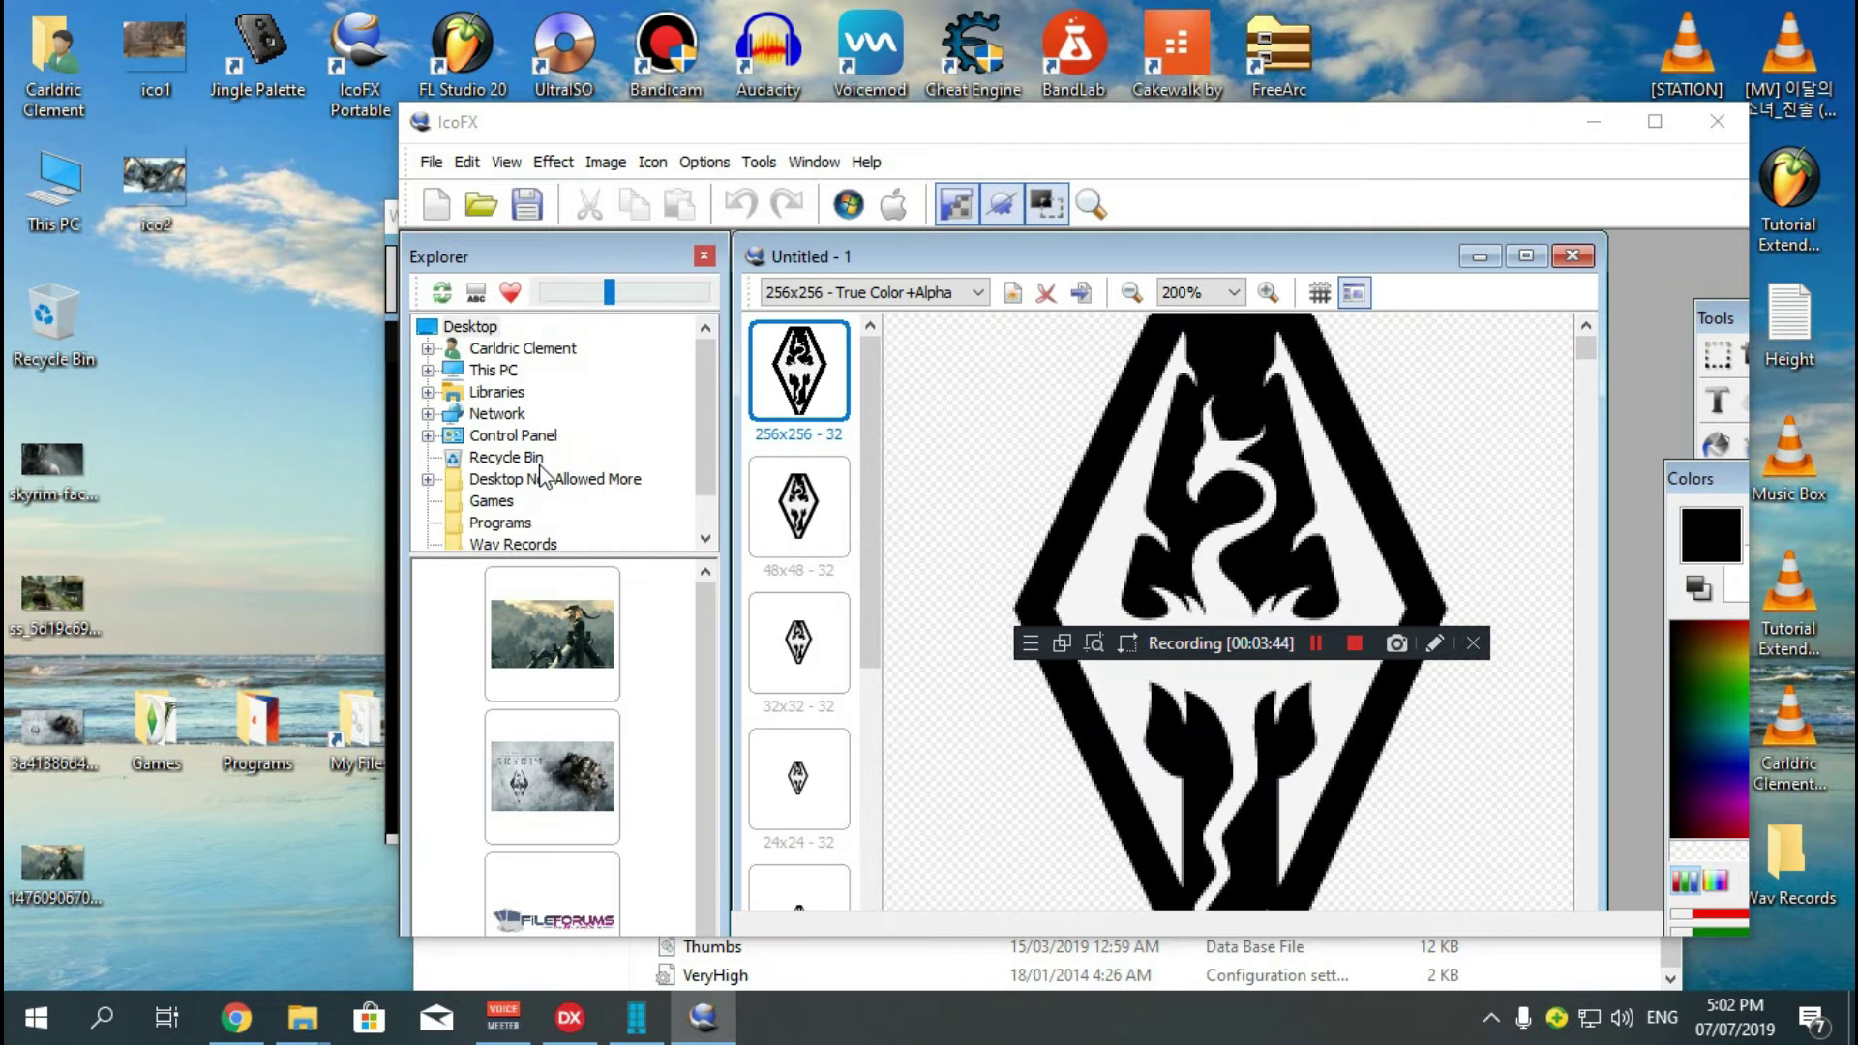
{"action": "left_click", "coordinate": [876, 696]}
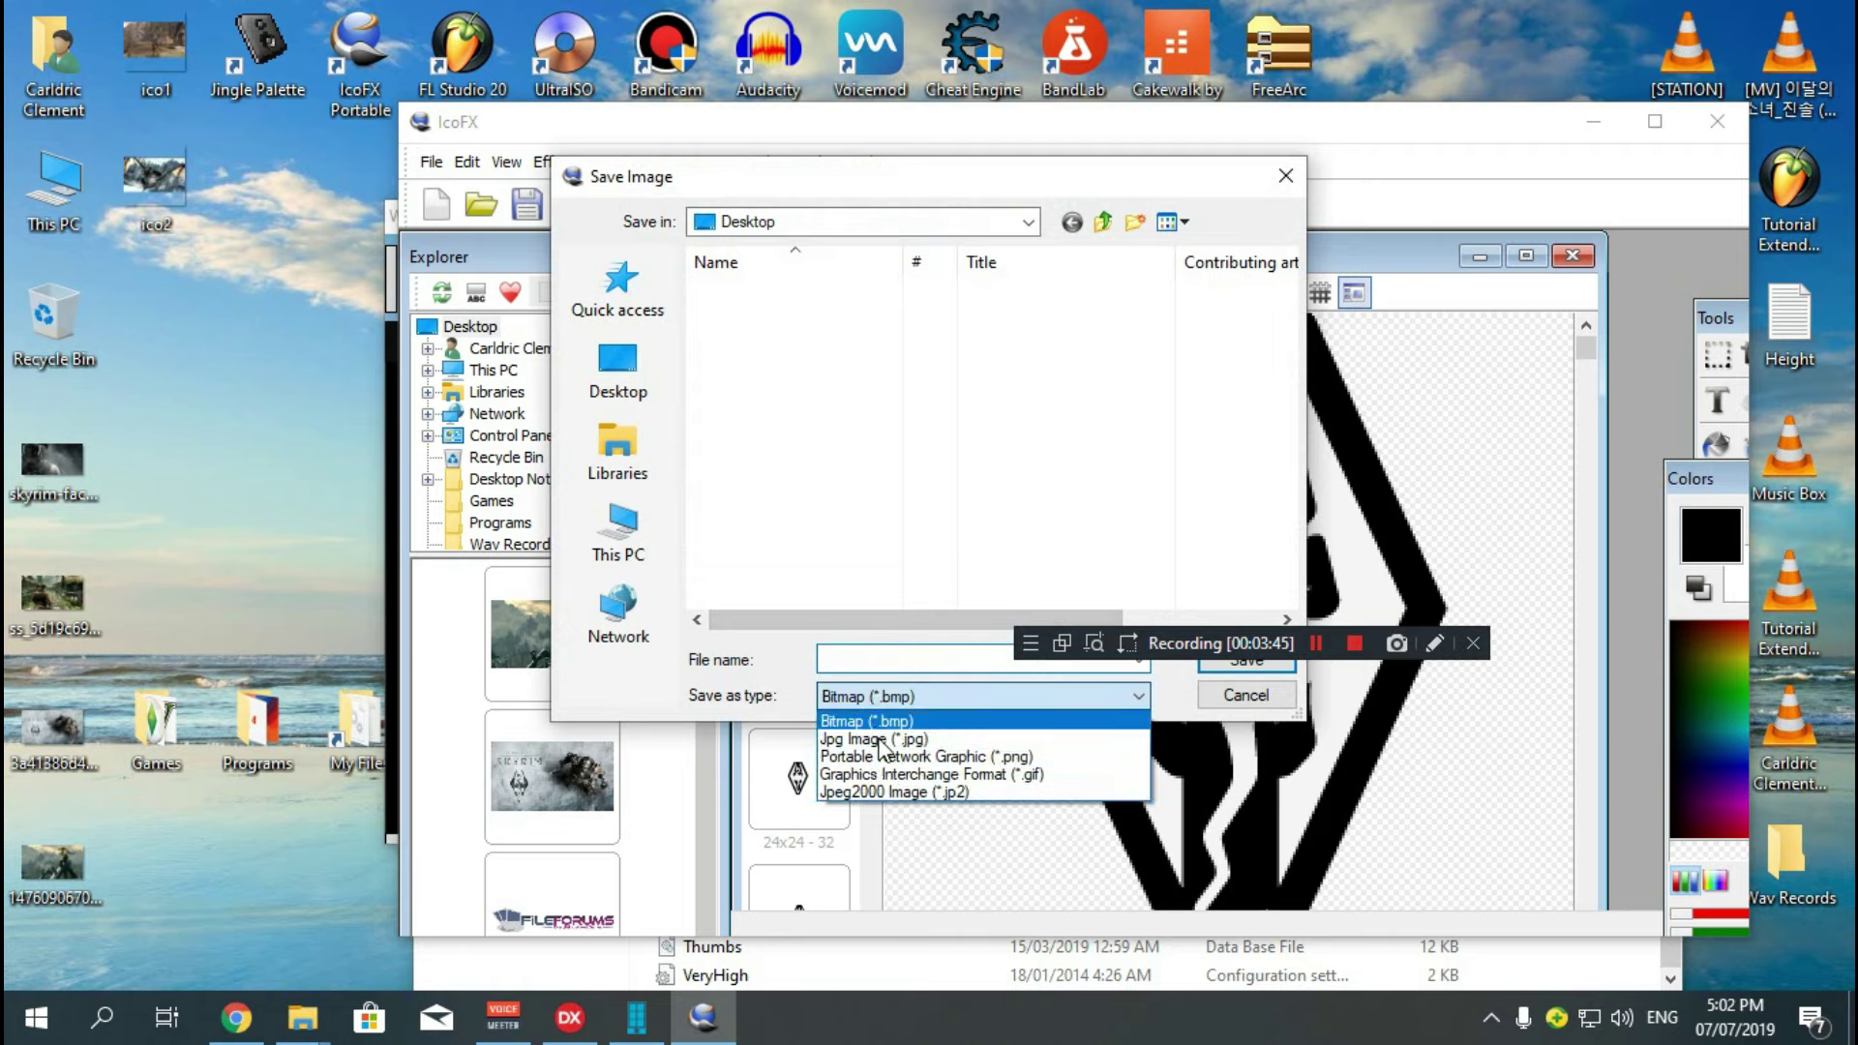
{"action": "left_click", "coordinate": [1221, 706]}
{"action": "left_click", "coordinate": [1279, 691]}
- Save the extracted icon to the Desktop as the Windows Icon file Untitled - 1 and close IcoFX
{"action": "left_click", "coordinate": [531, 206]}
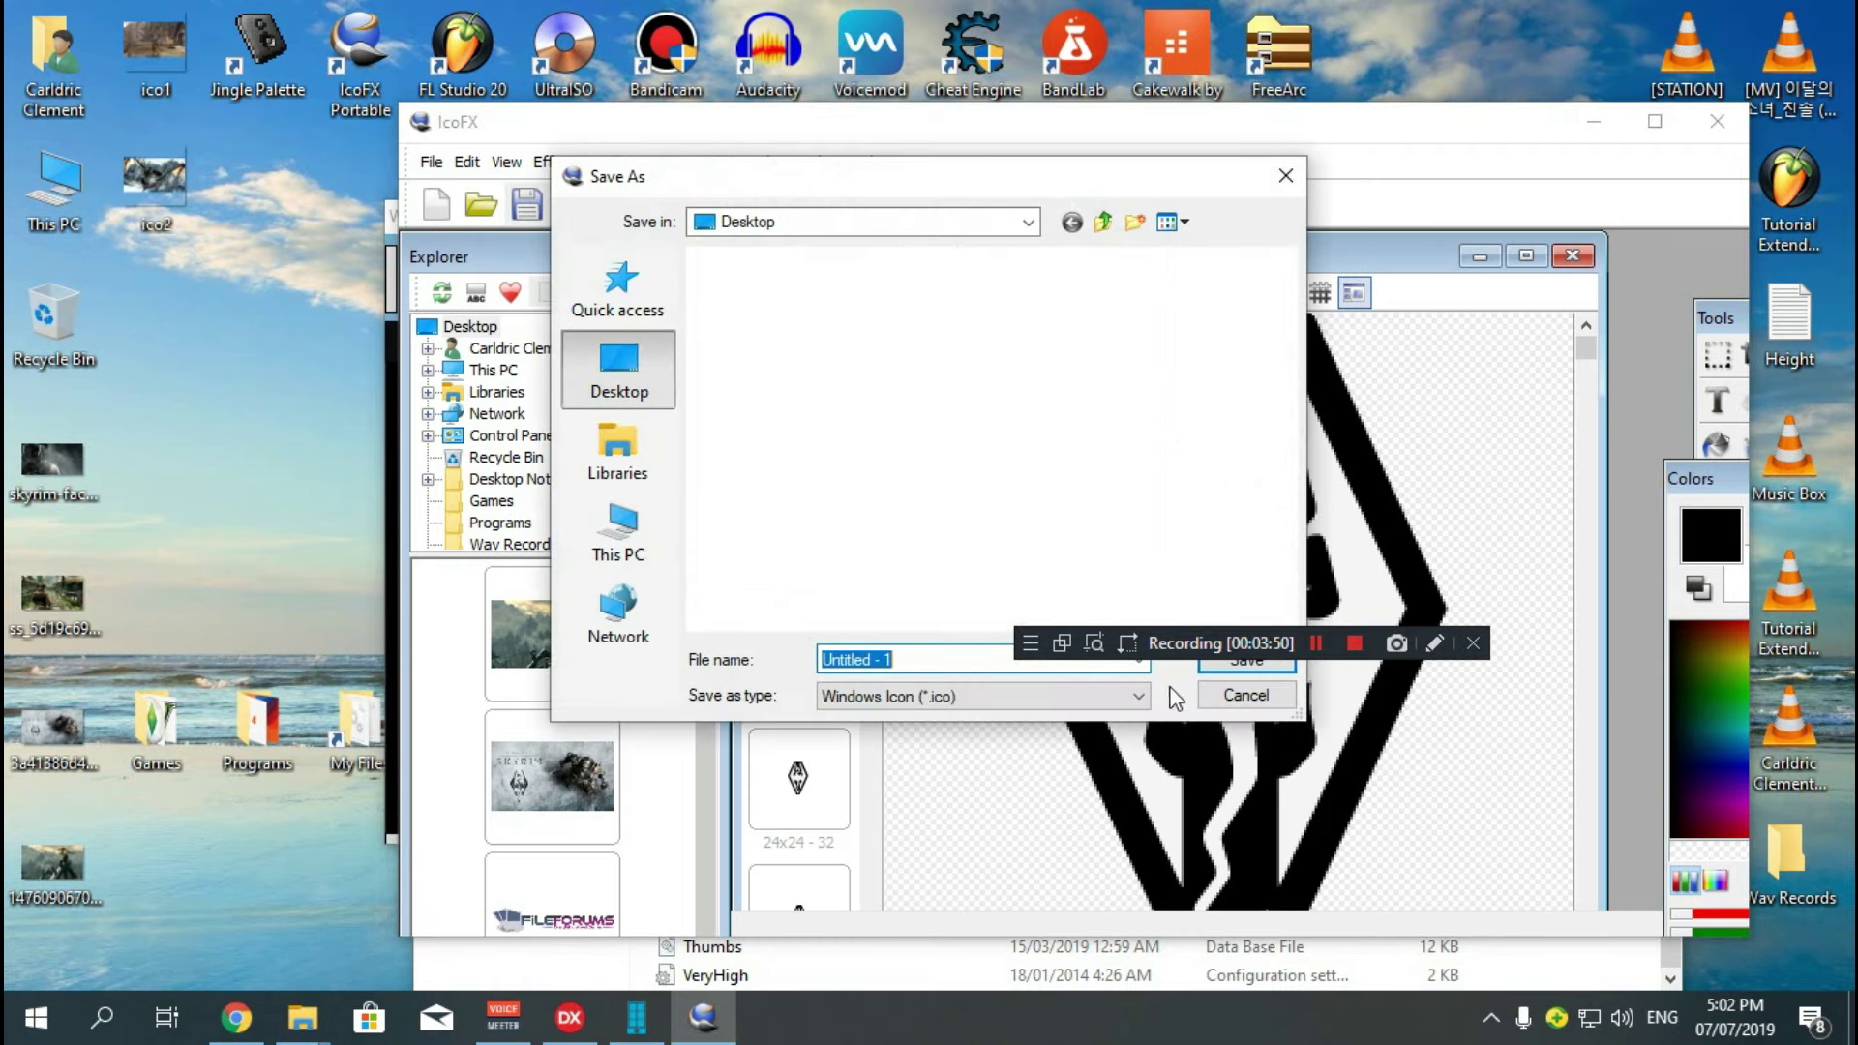
{"action": "left_click", "coordinate": [1236, 687]}
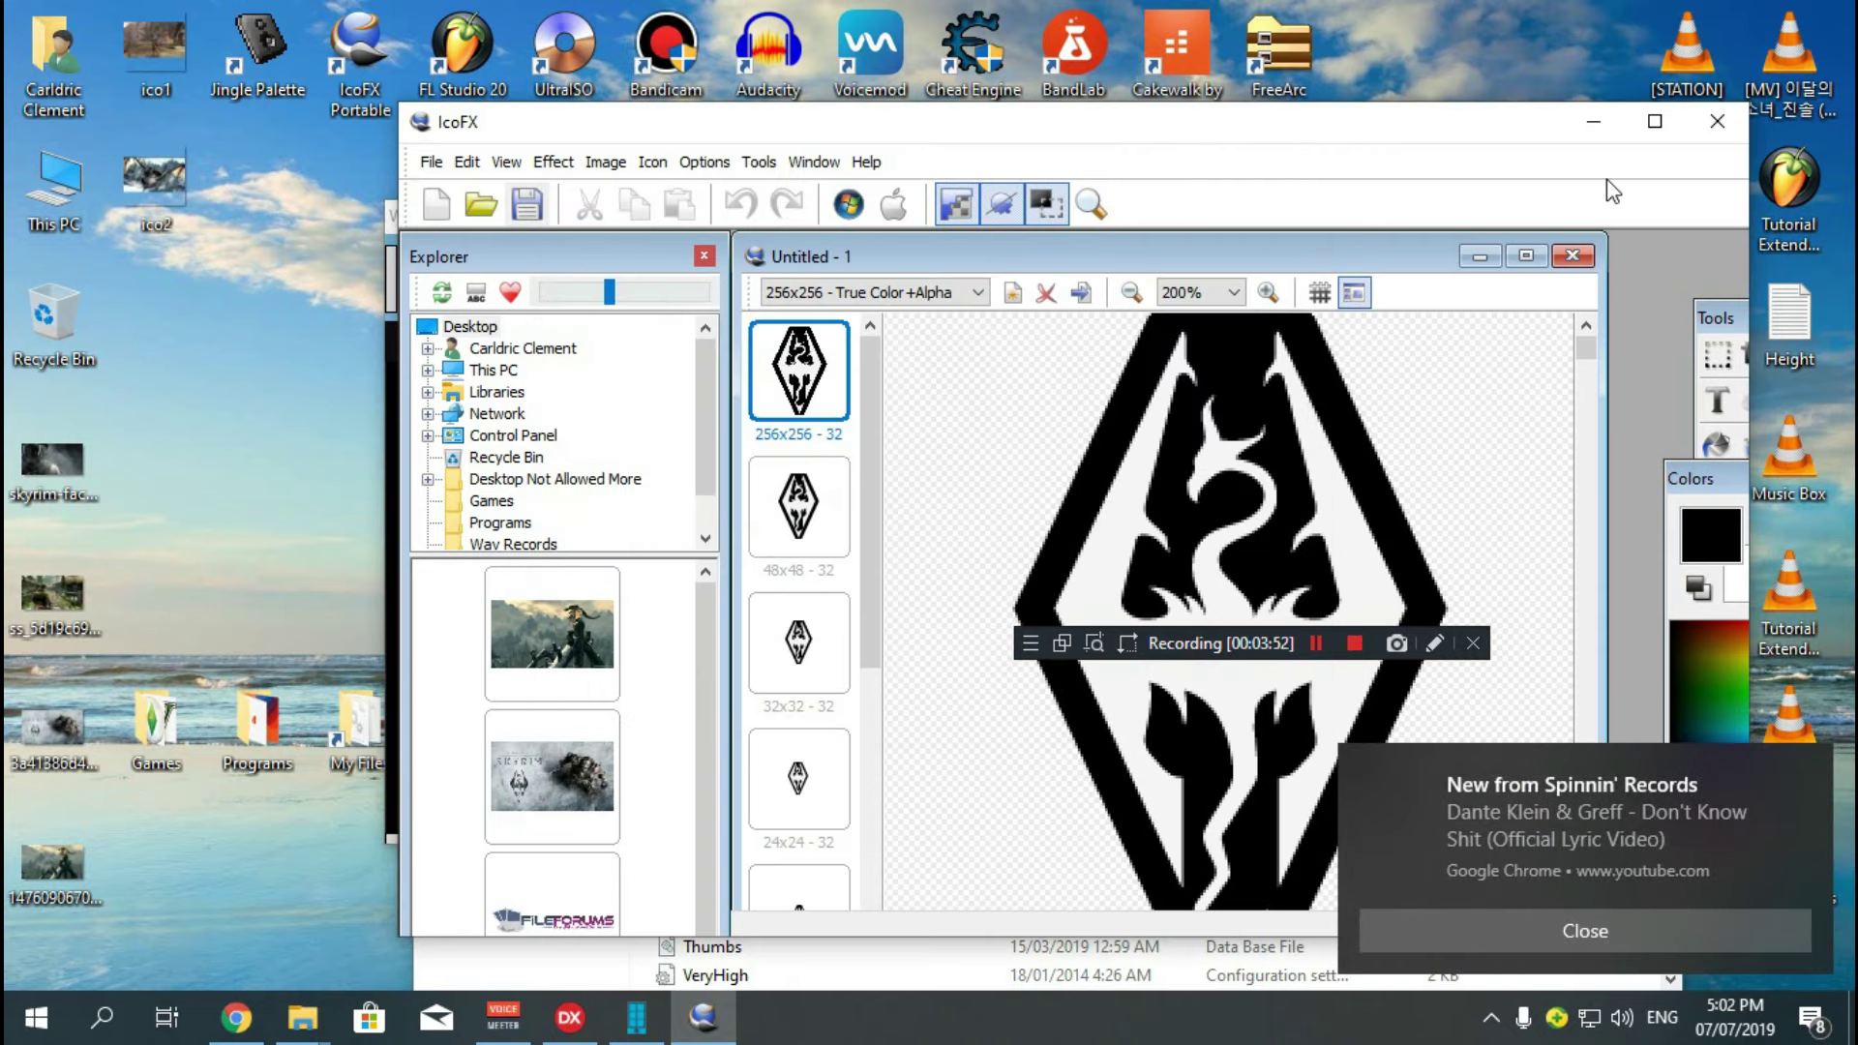
{"action": "left_click", "coordinate": [1711, 127]}
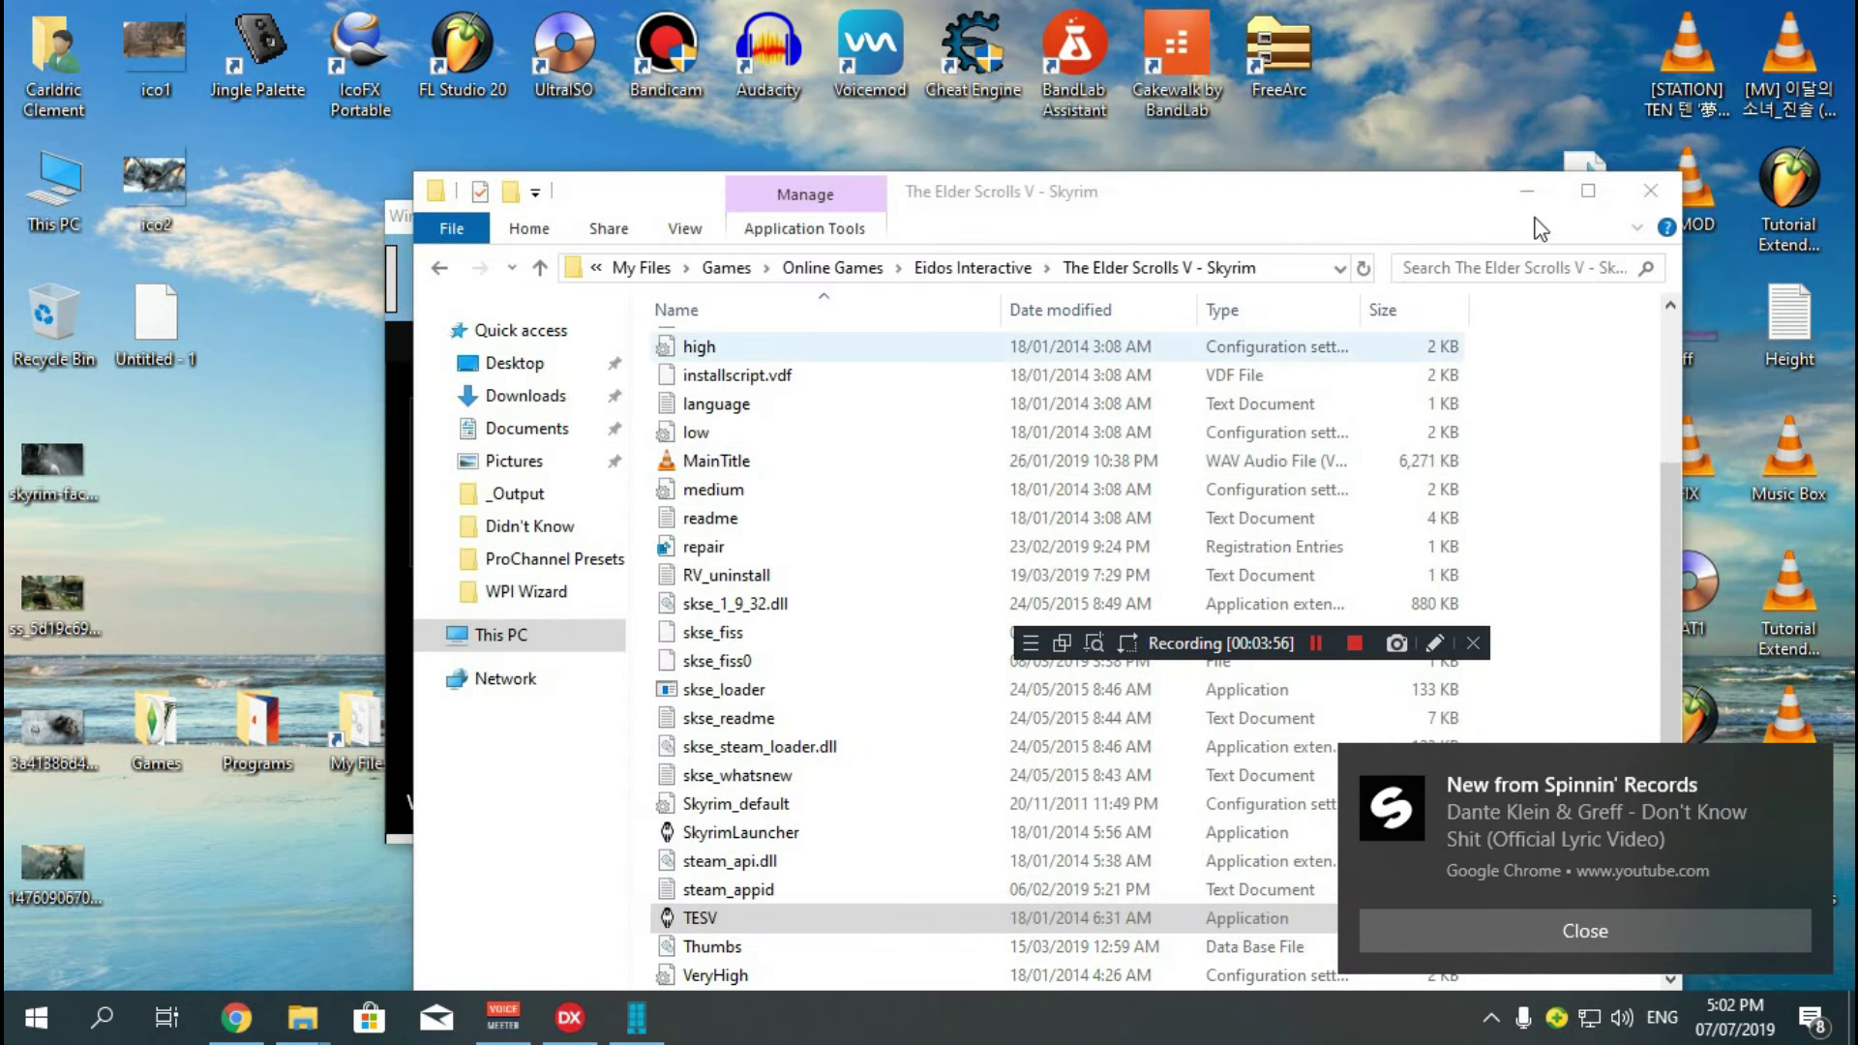
- Clear the game folder window away and set the installer's compile icon to the Untitled - 1 icon file
{"action": "left_click", "coordinate": [1527, 190]}
{"action": "left_click", "coordinate": [477, 535]}
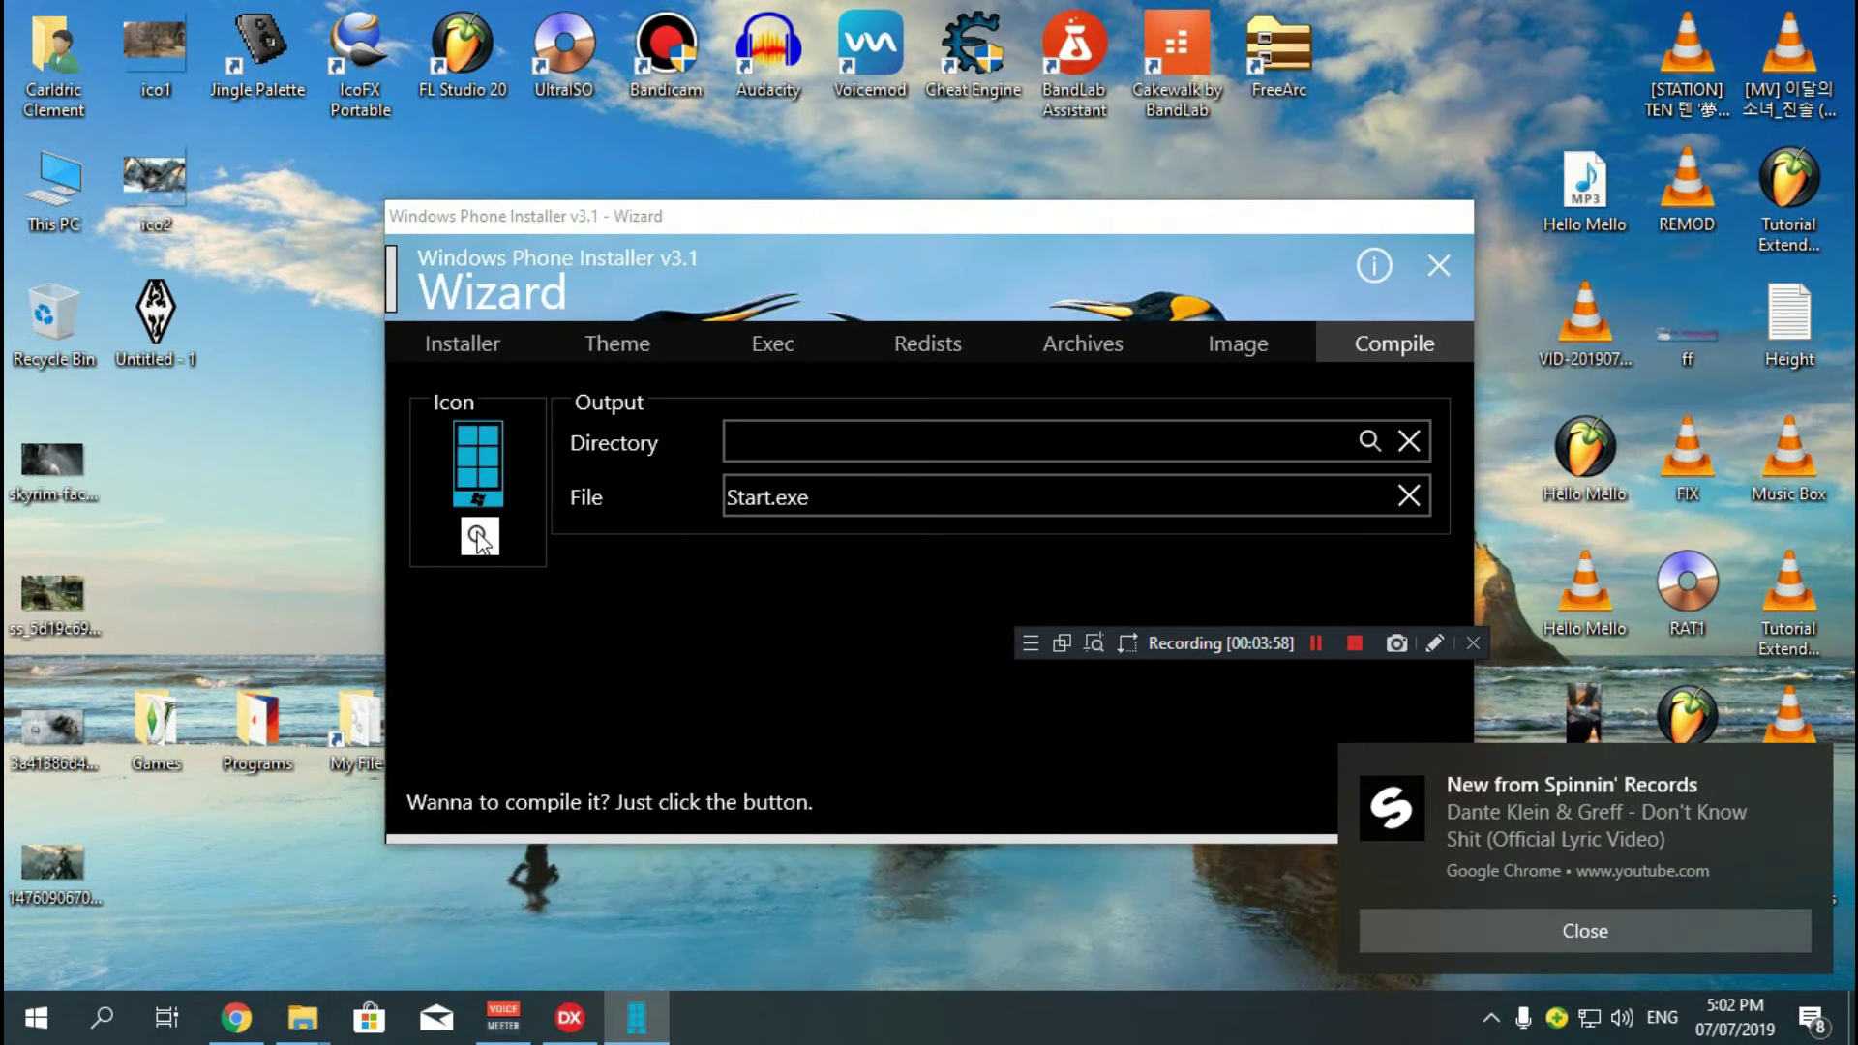
{"action": "left_click", "coordinate": [713, 595]}
{"action": "double_click", "coordinate": [713, 595]}
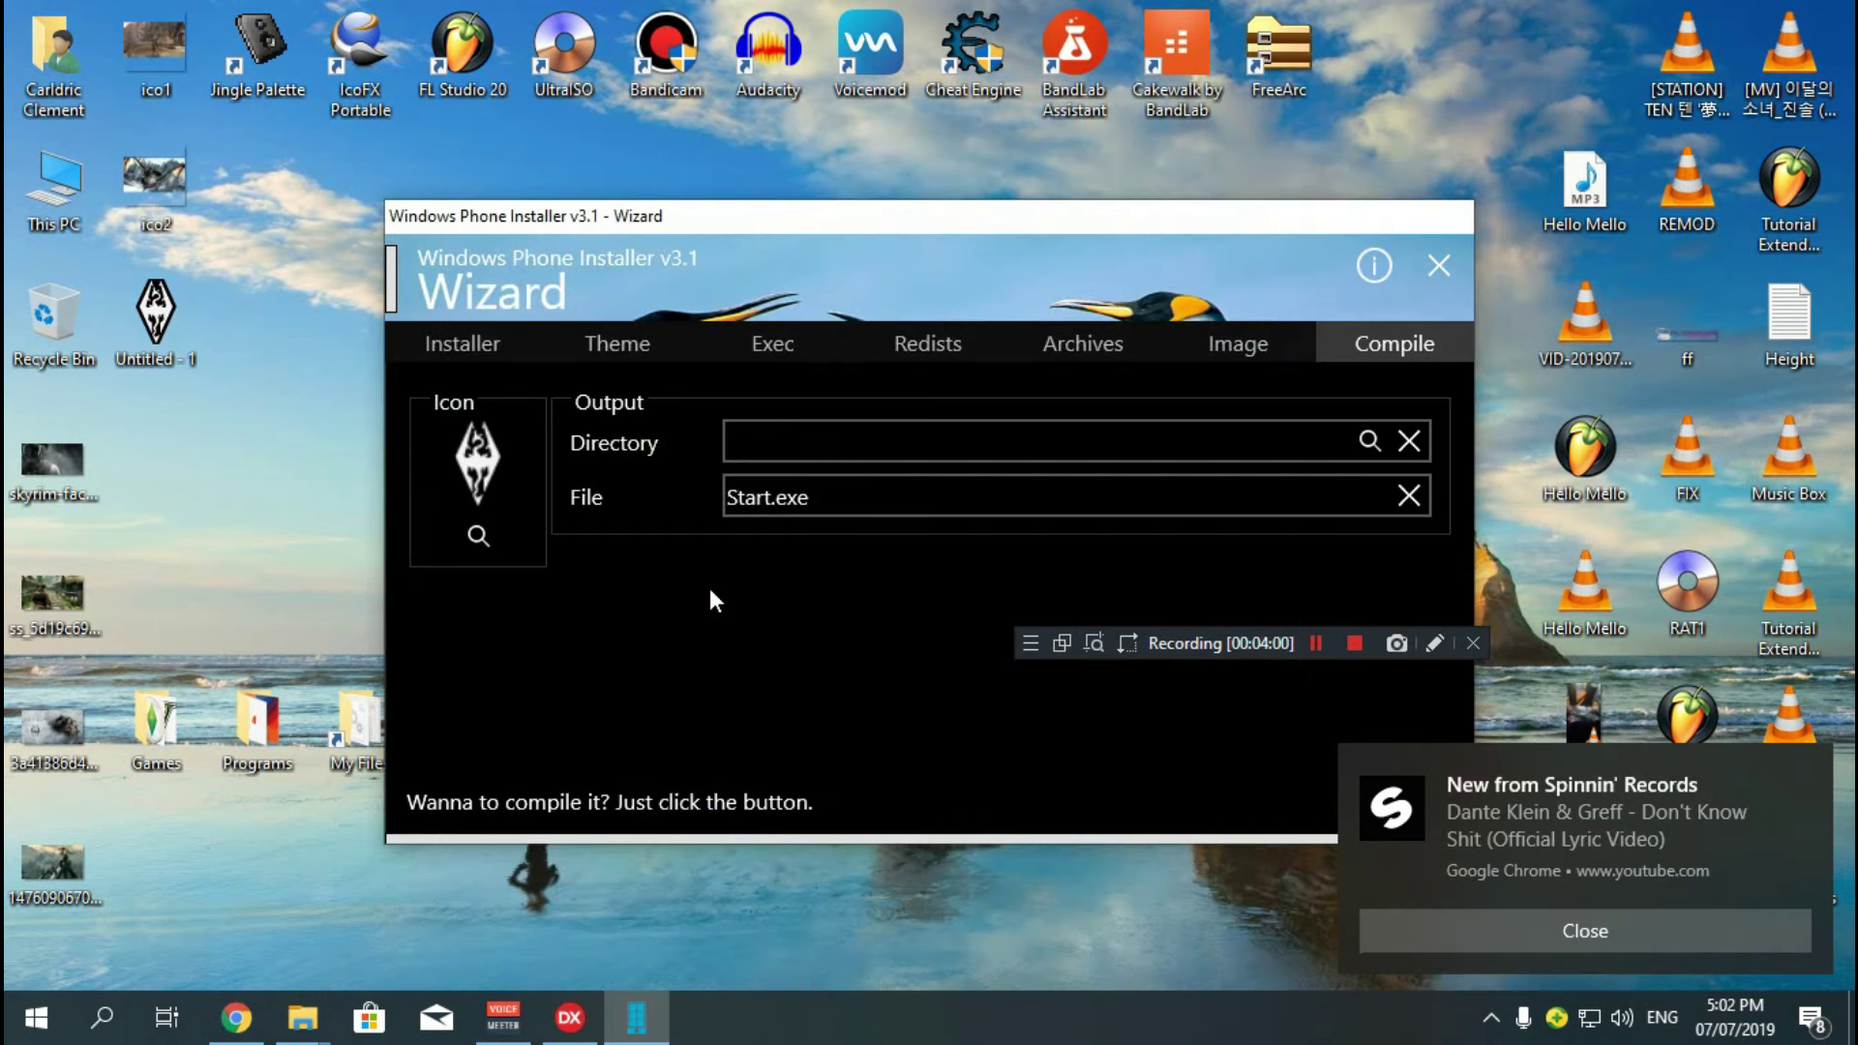
- Set the installer's output directory to the Desktop and dismiss the browser notification
{"action": "left_click", "coordinate": [1370, 440]}
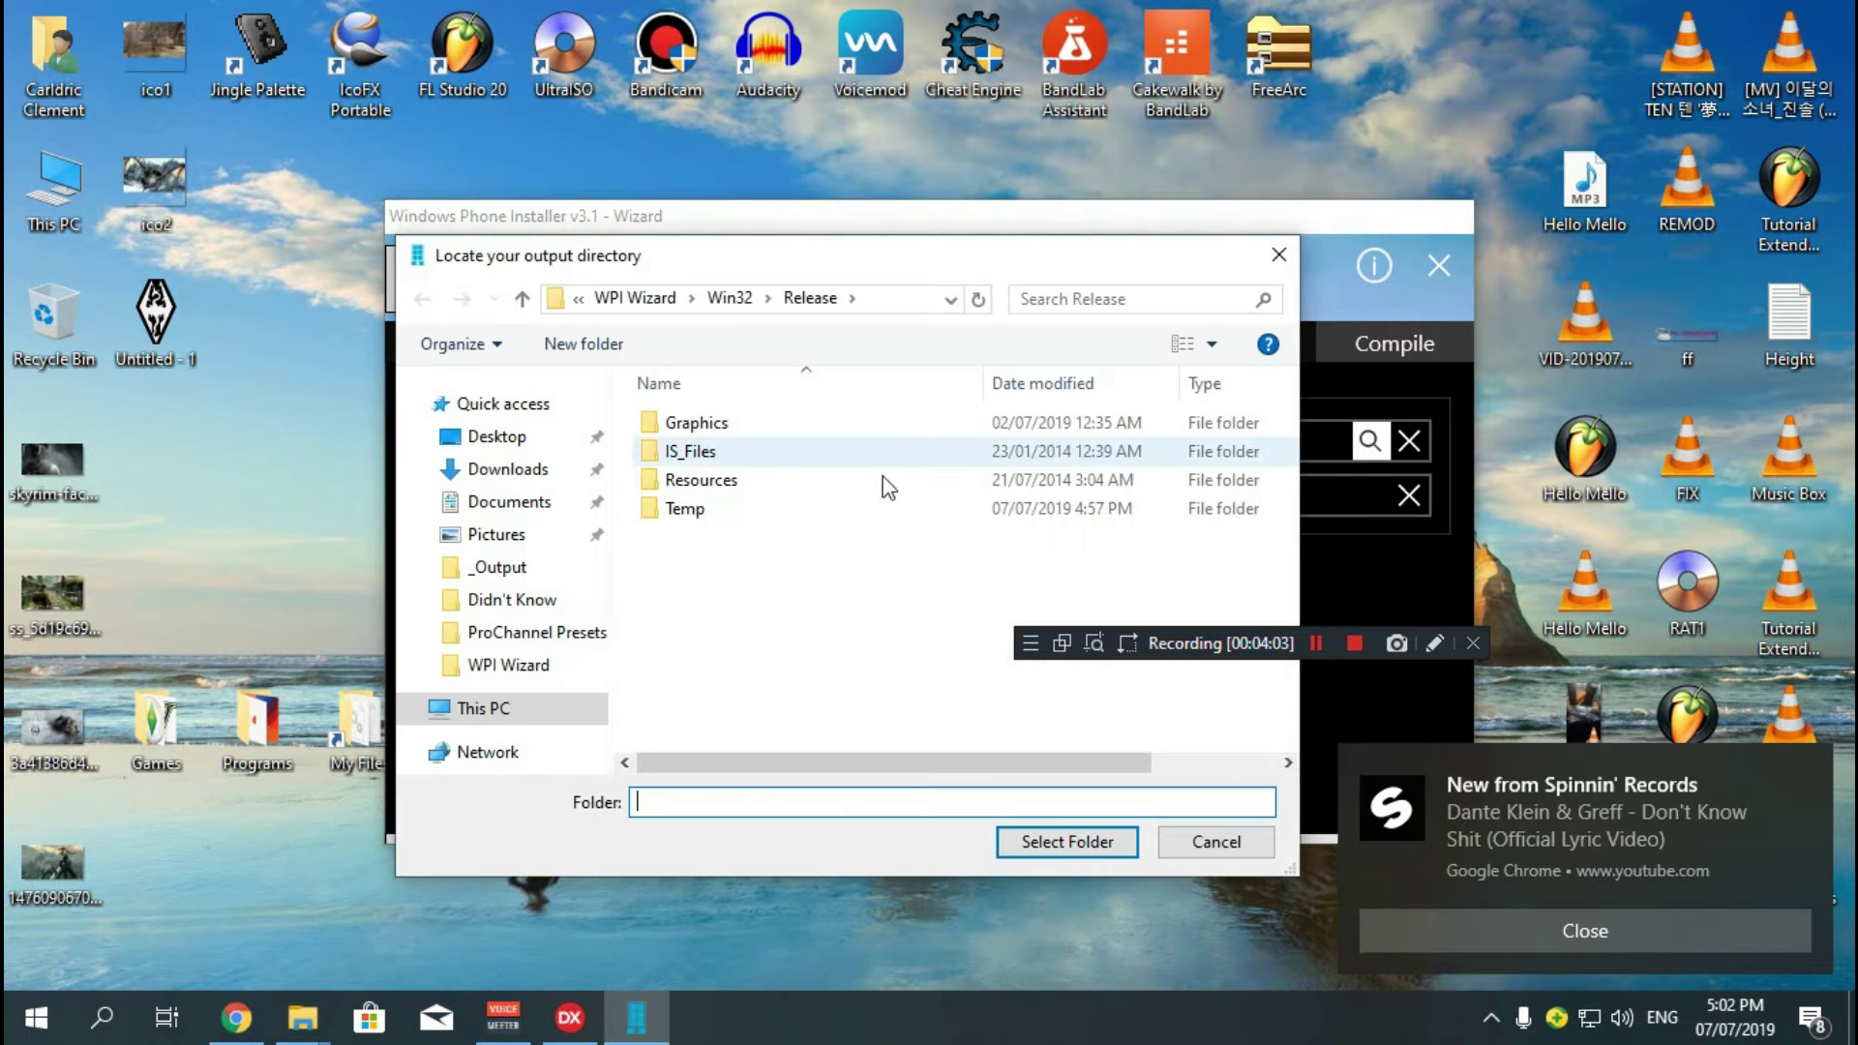
{"action": "left_click", "coordinate": [496, 436]}
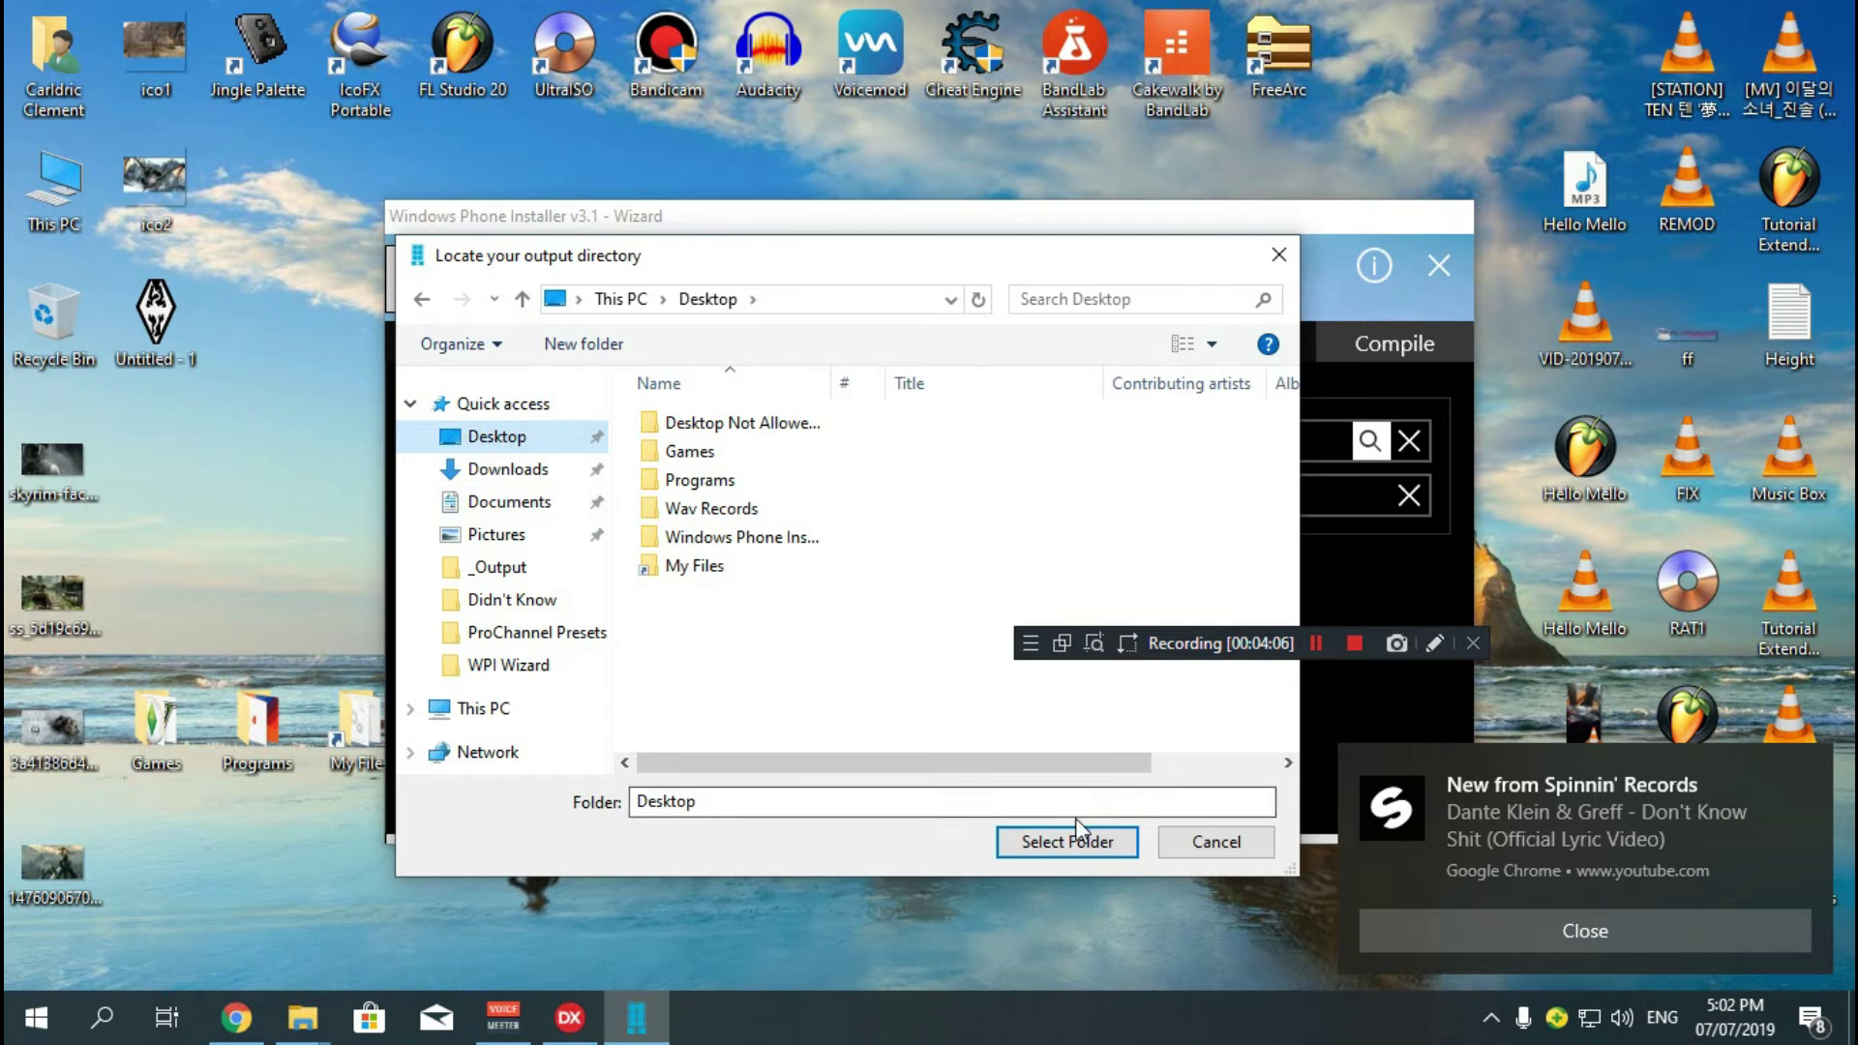
{"action": "left_click", "coordinate": [1068, 841]}
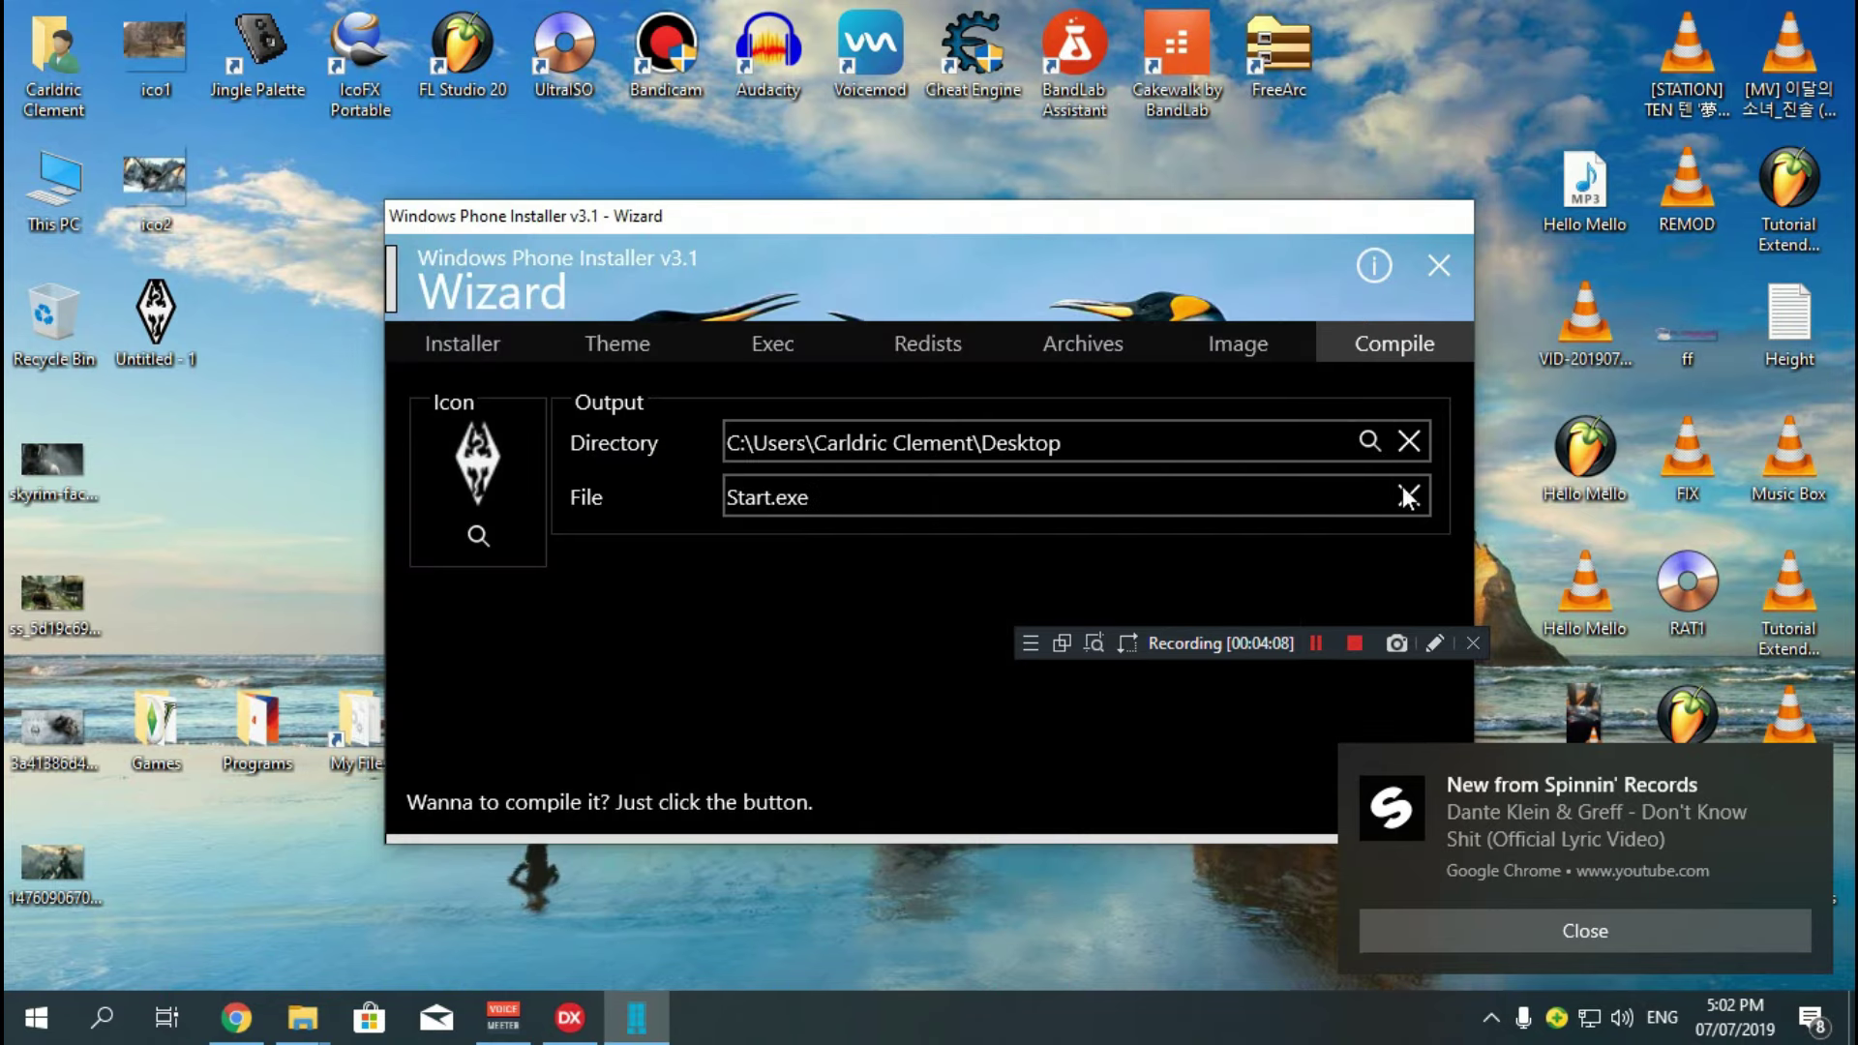
{"action": "left_click", "coordinate": [1560, 943]}
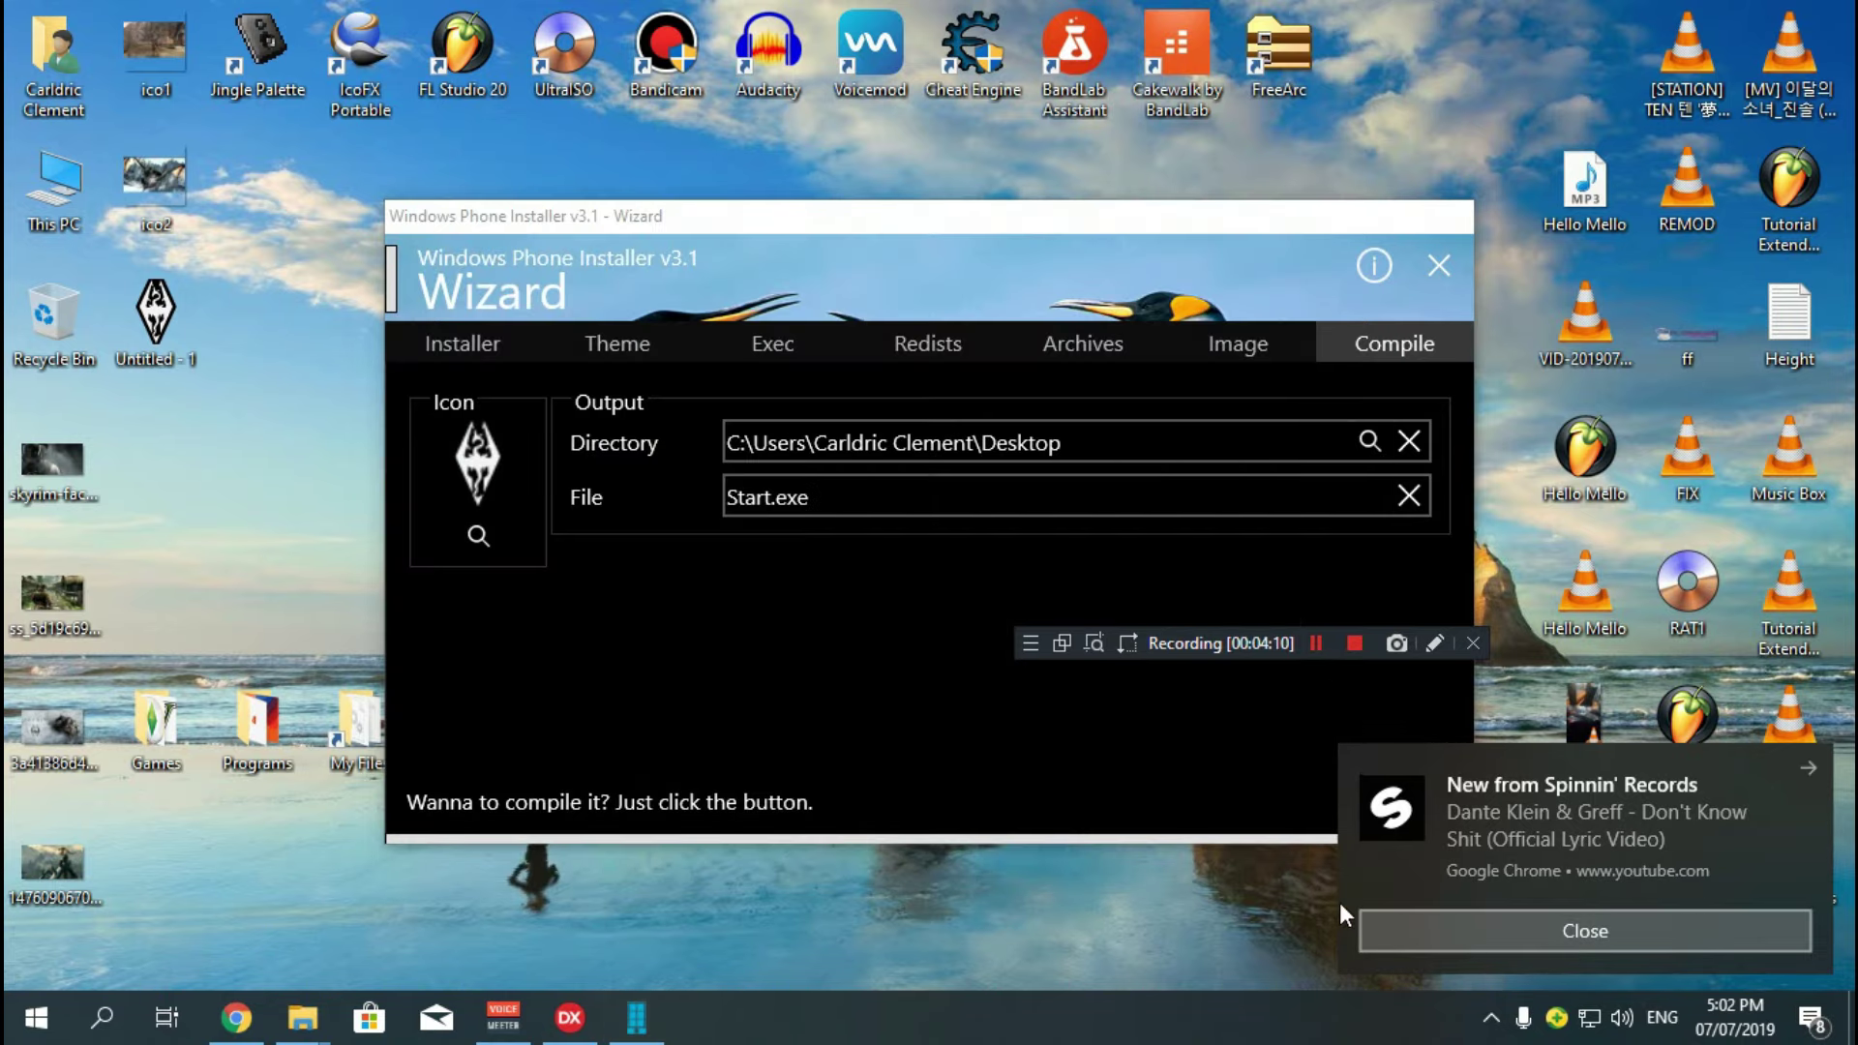
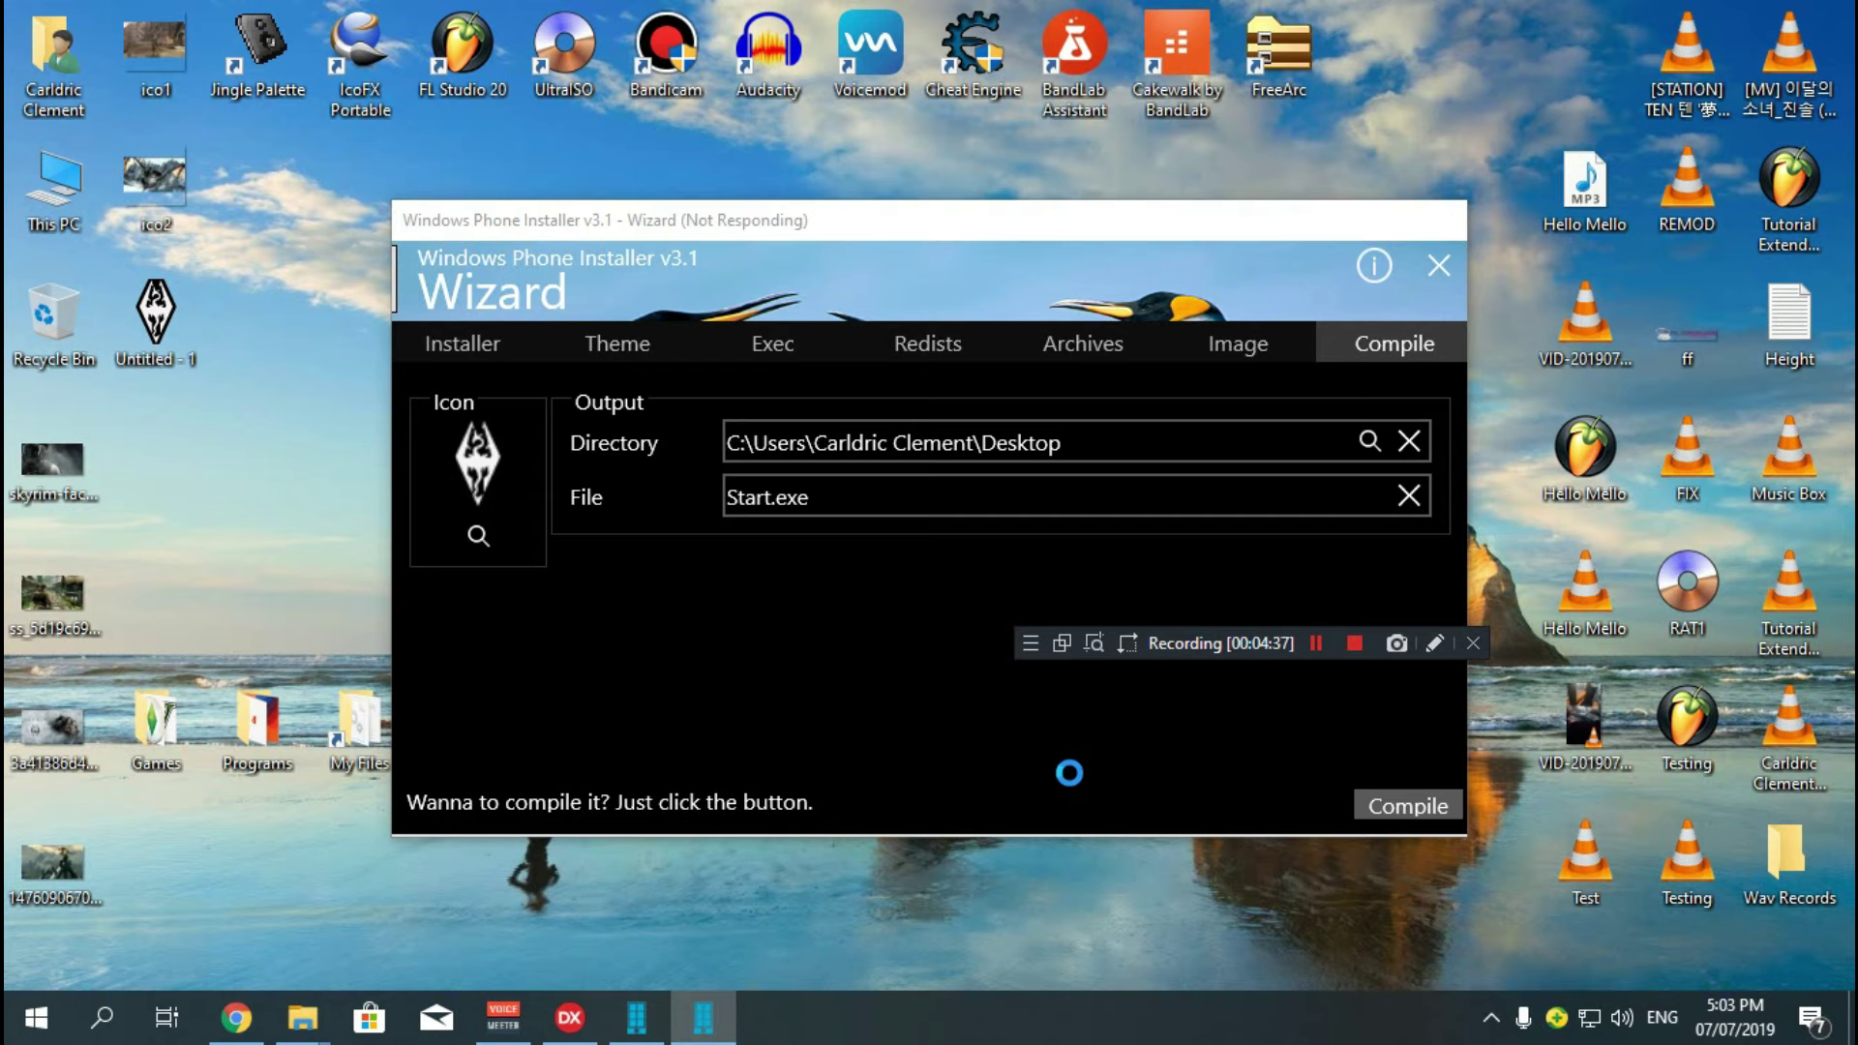
{"action": "left_click", "coordinate": [503, 1017]}
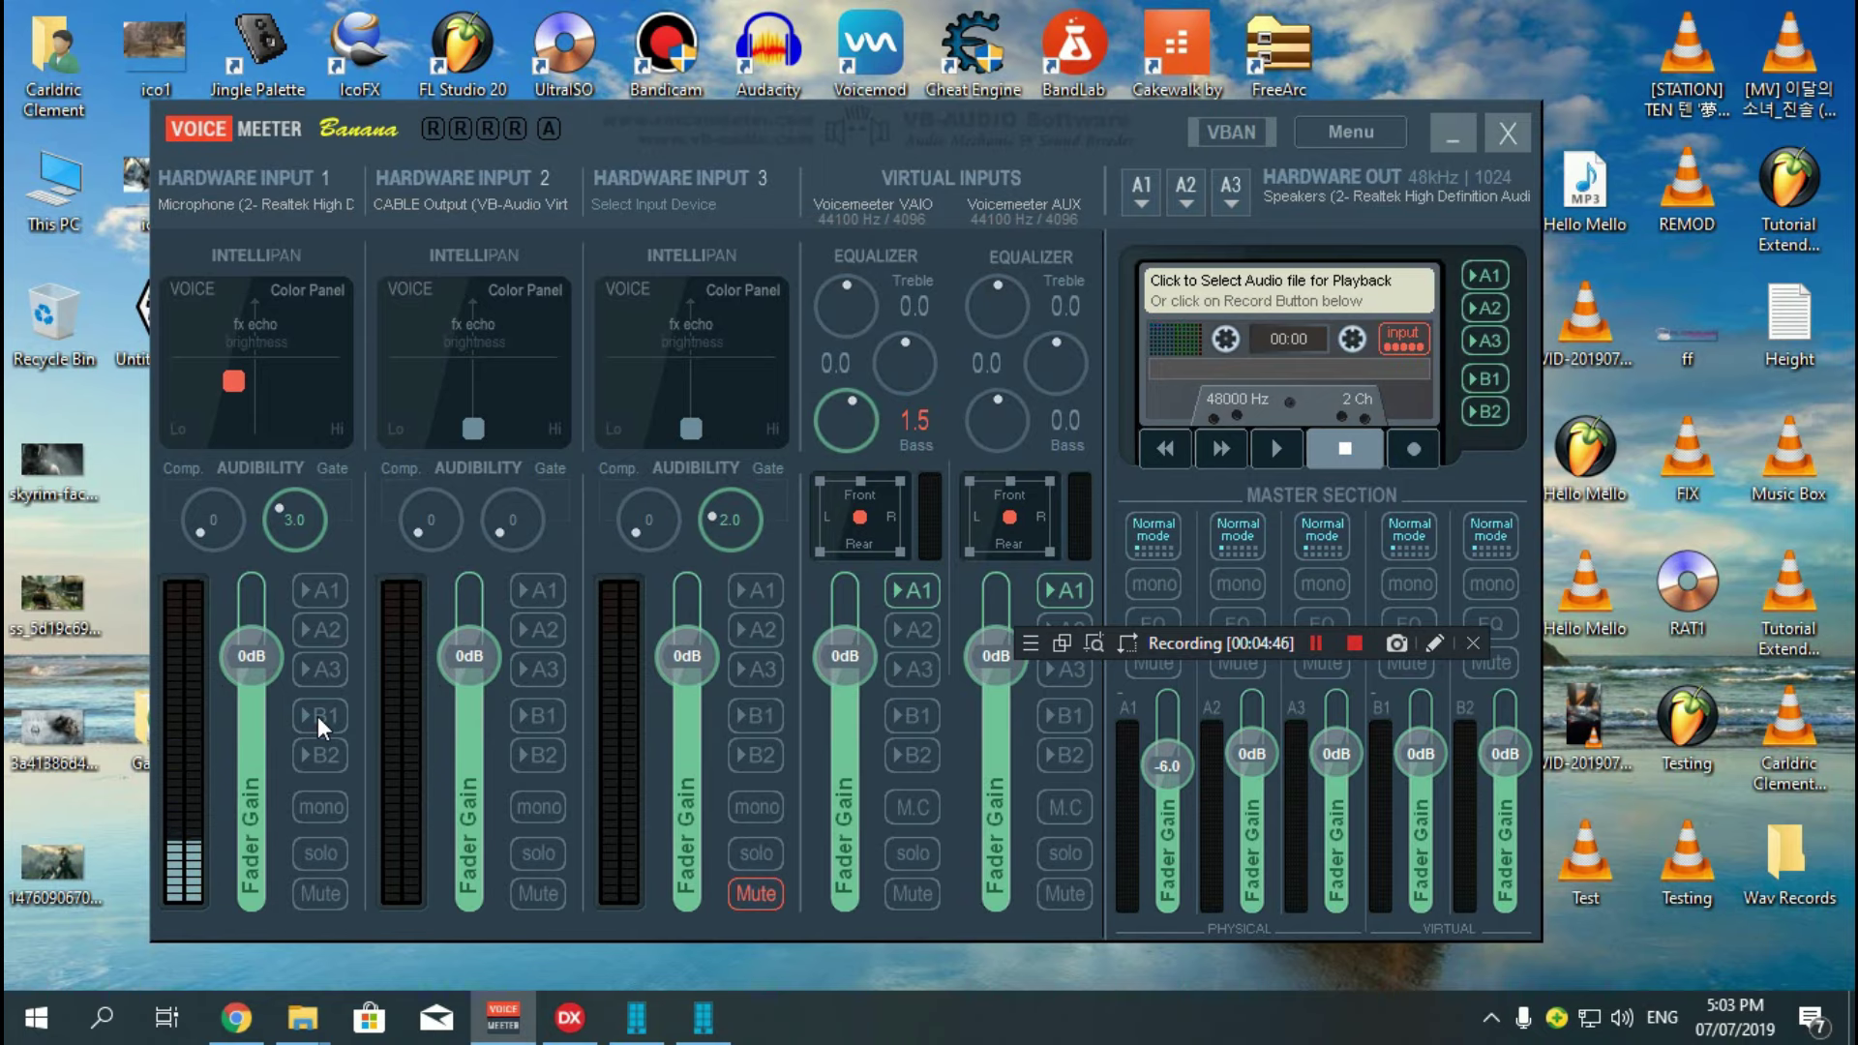
{"action": "left_click", "coordinate": [317, 716]}
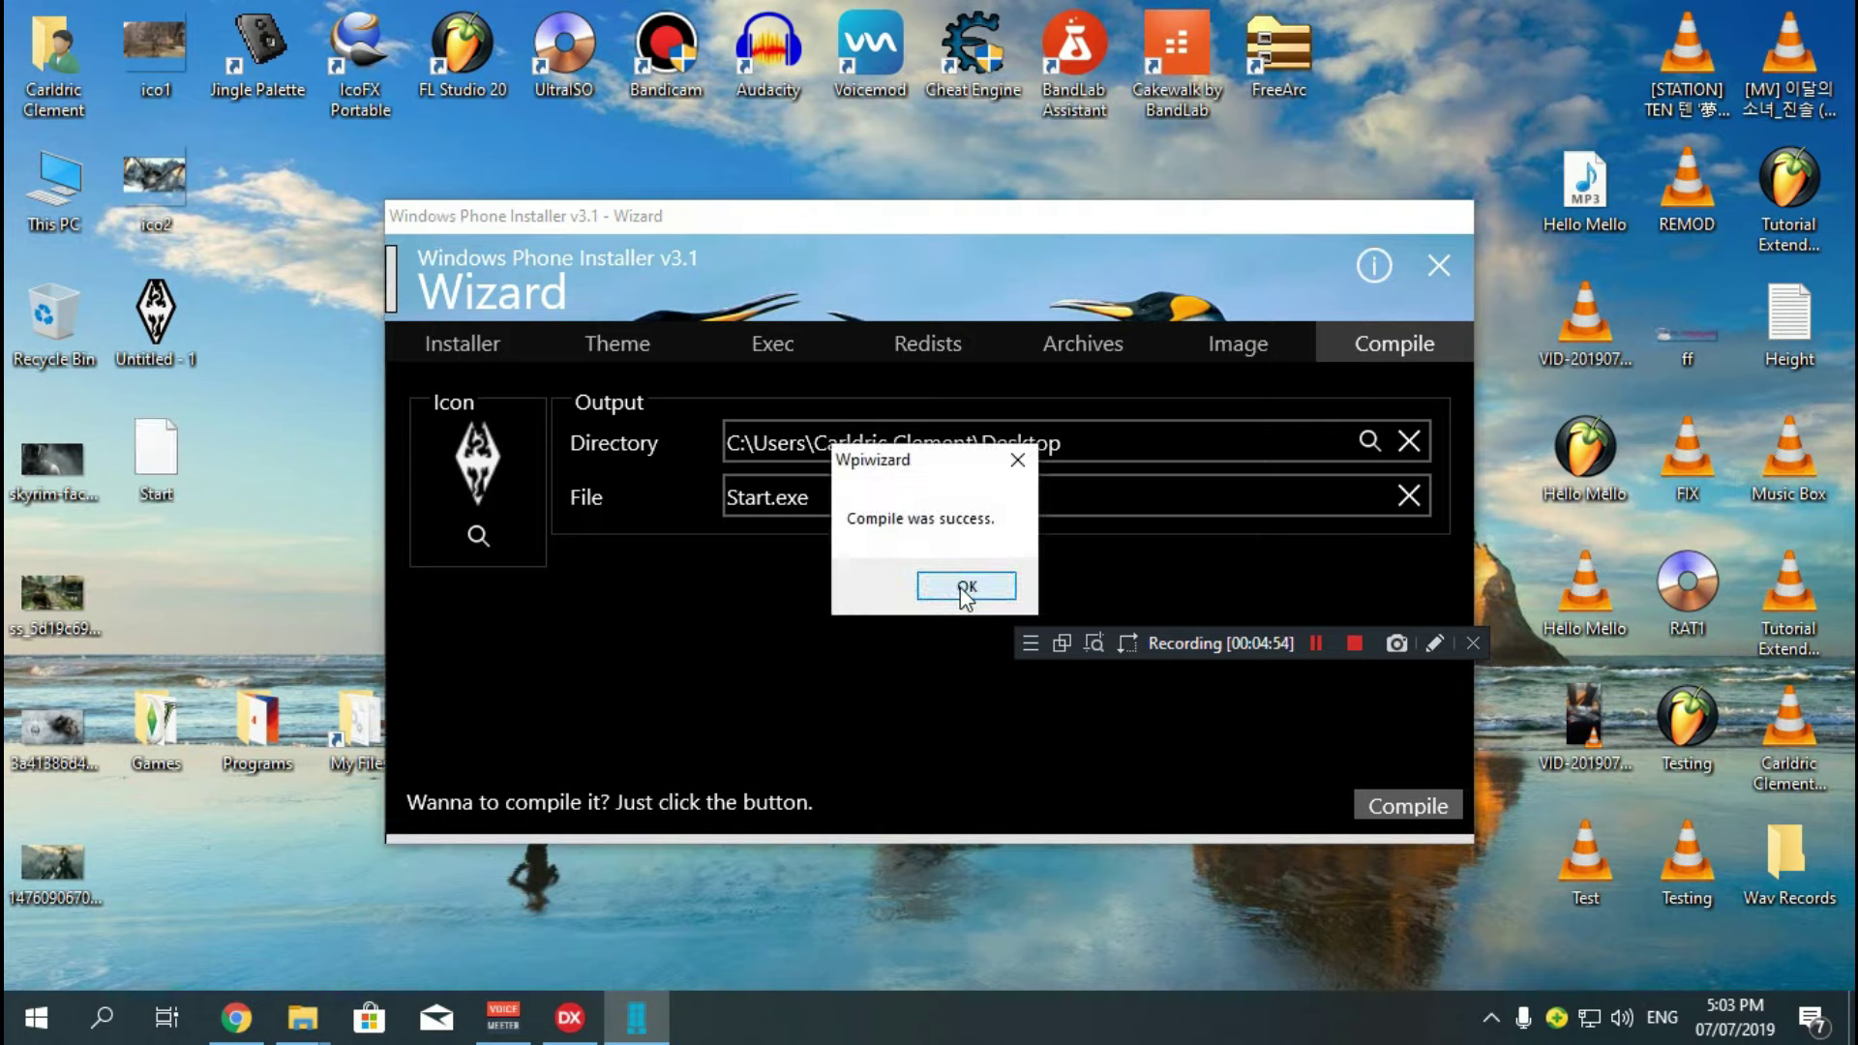
- Dismiss the compile message and close the Windows Phone Installer Wizard
{"action": "left_click", "coordinate": [963, 584]}
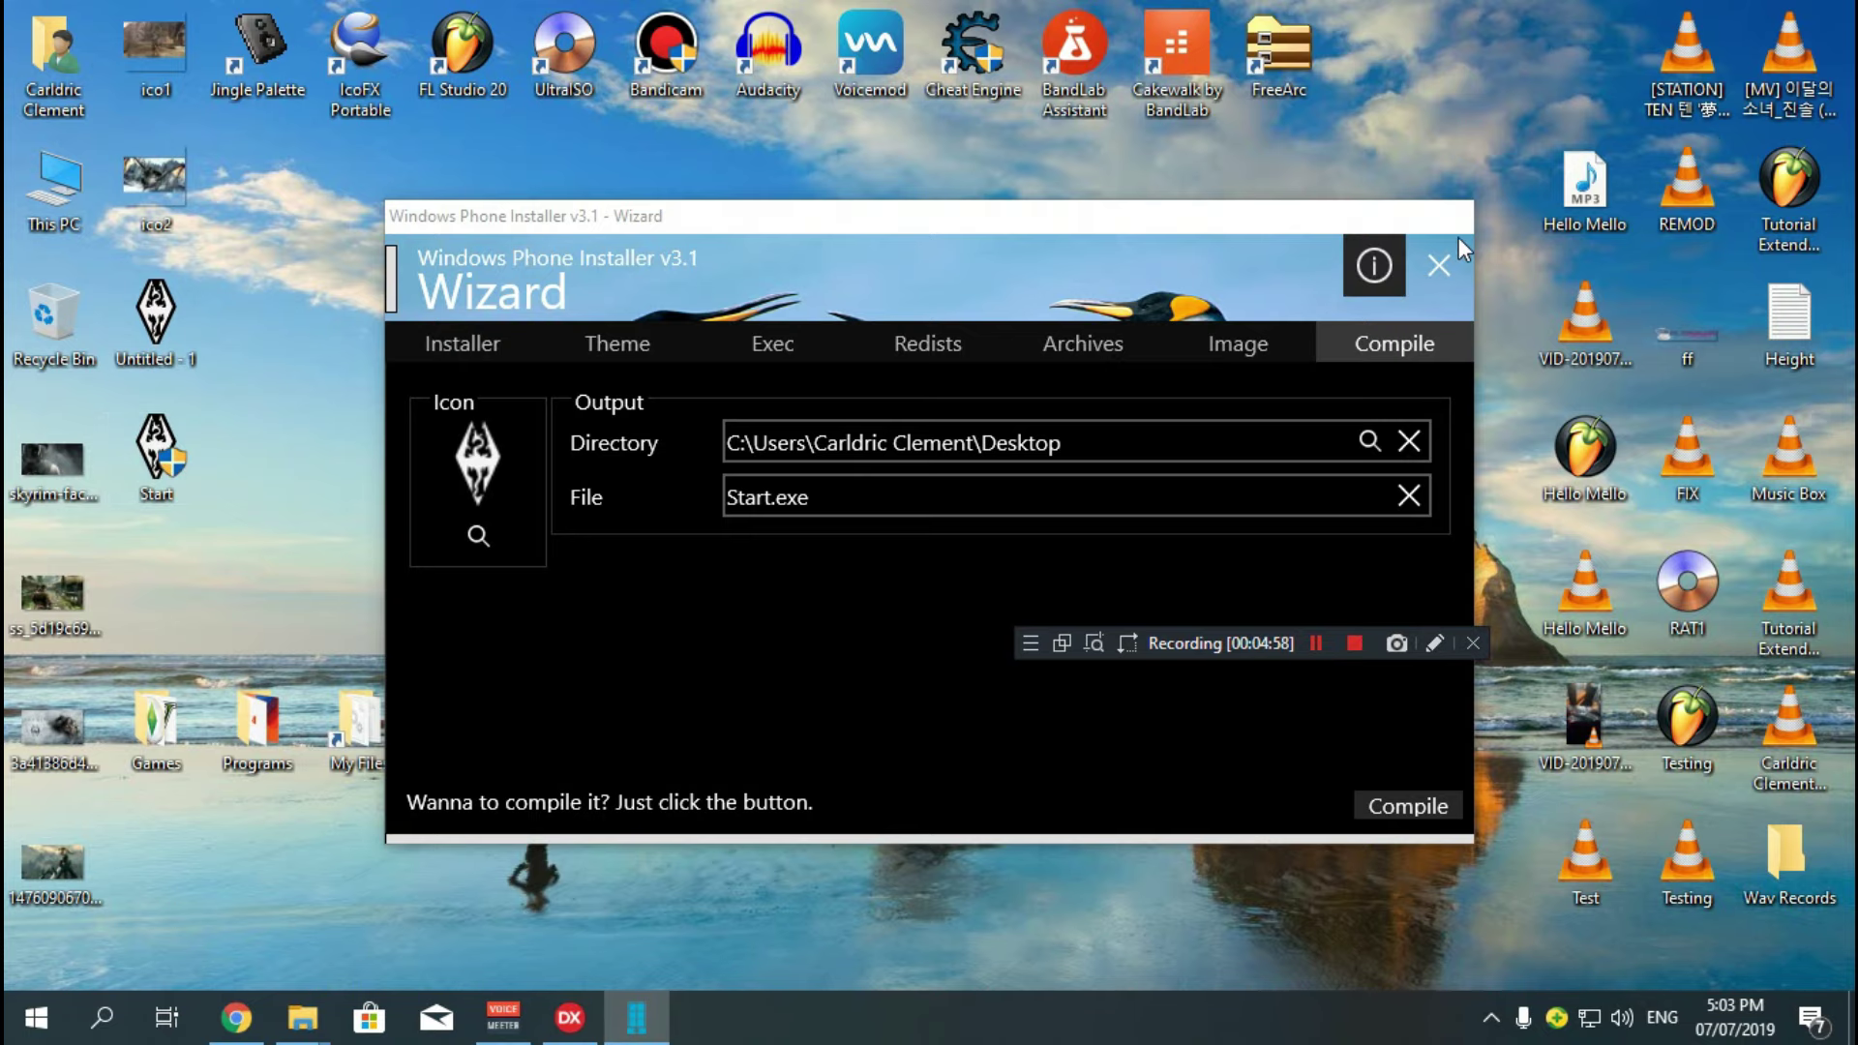
{"action": "left_click", "coordinate": [1439, 265]}
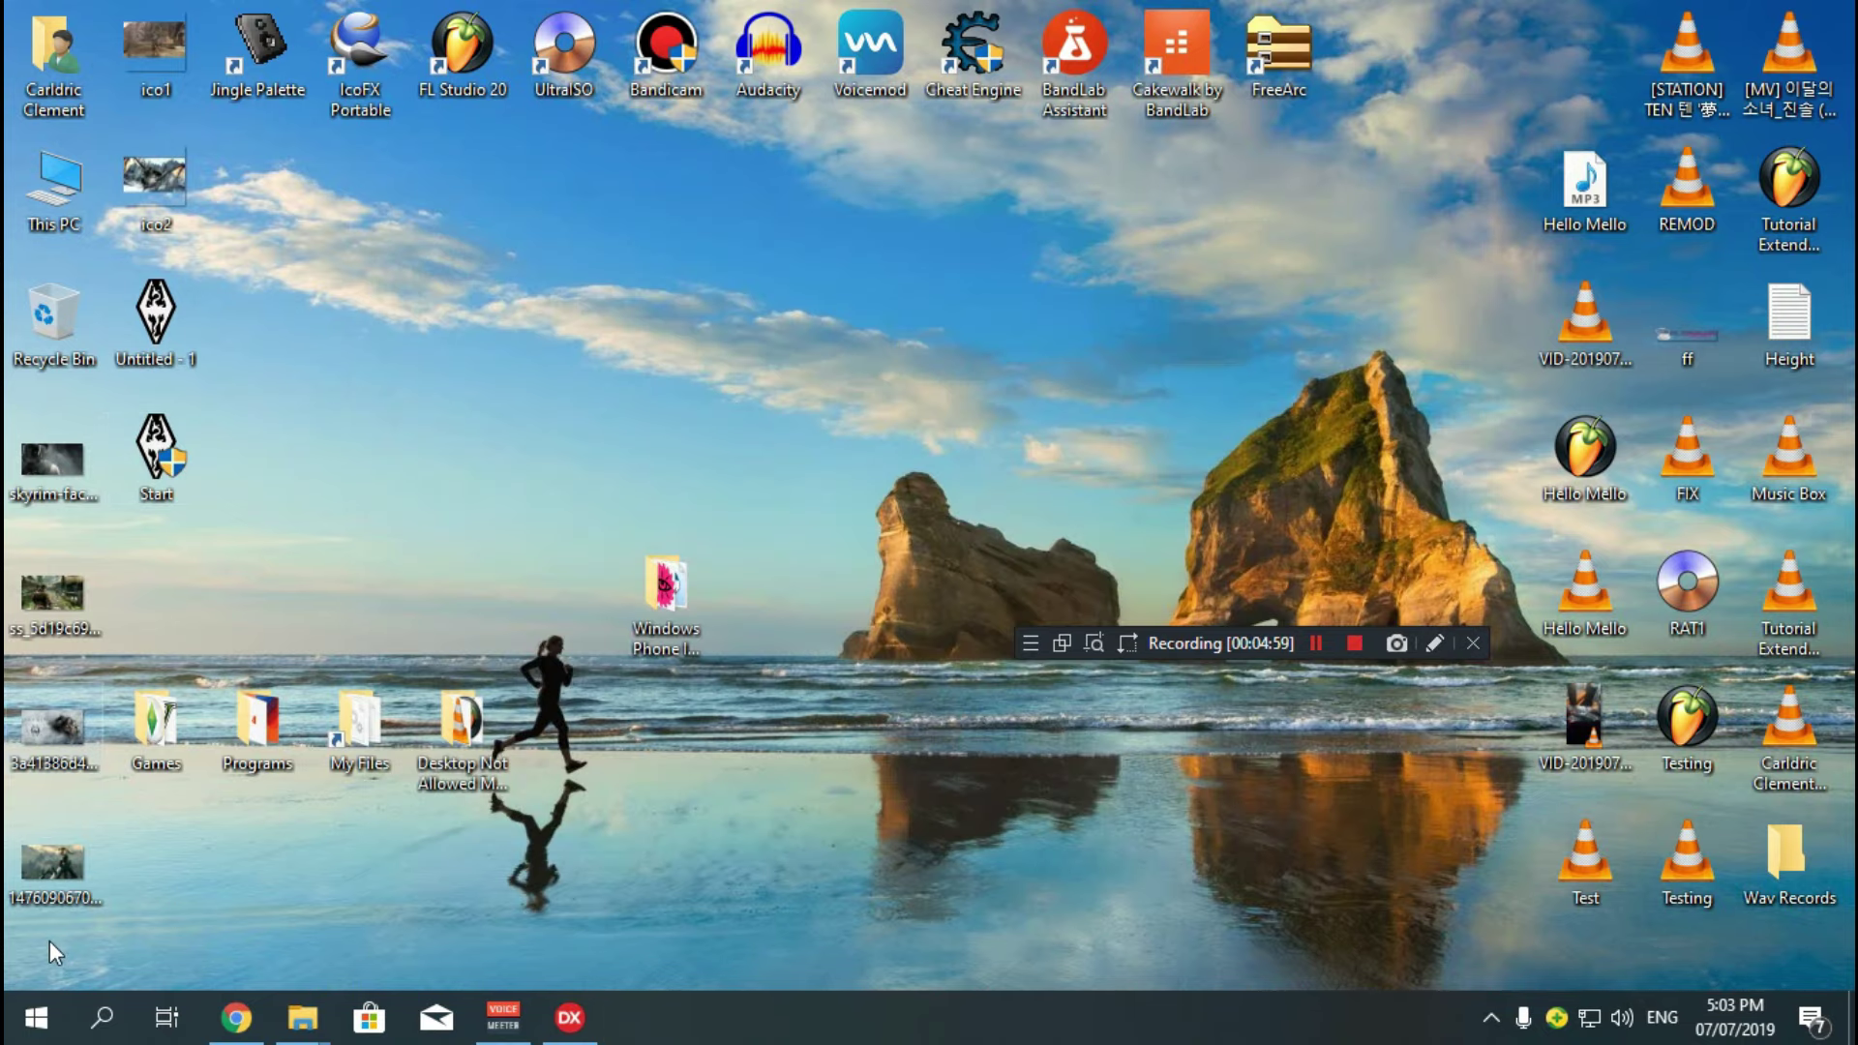
- Move the ico1, ico2, Untitled - 1 and Skyrim image files from the desktop to the Recycle Bin and empty it
{"action": "left_click_drag", "start_coordinate": [247, 346], "coordinate": [66, 311]}
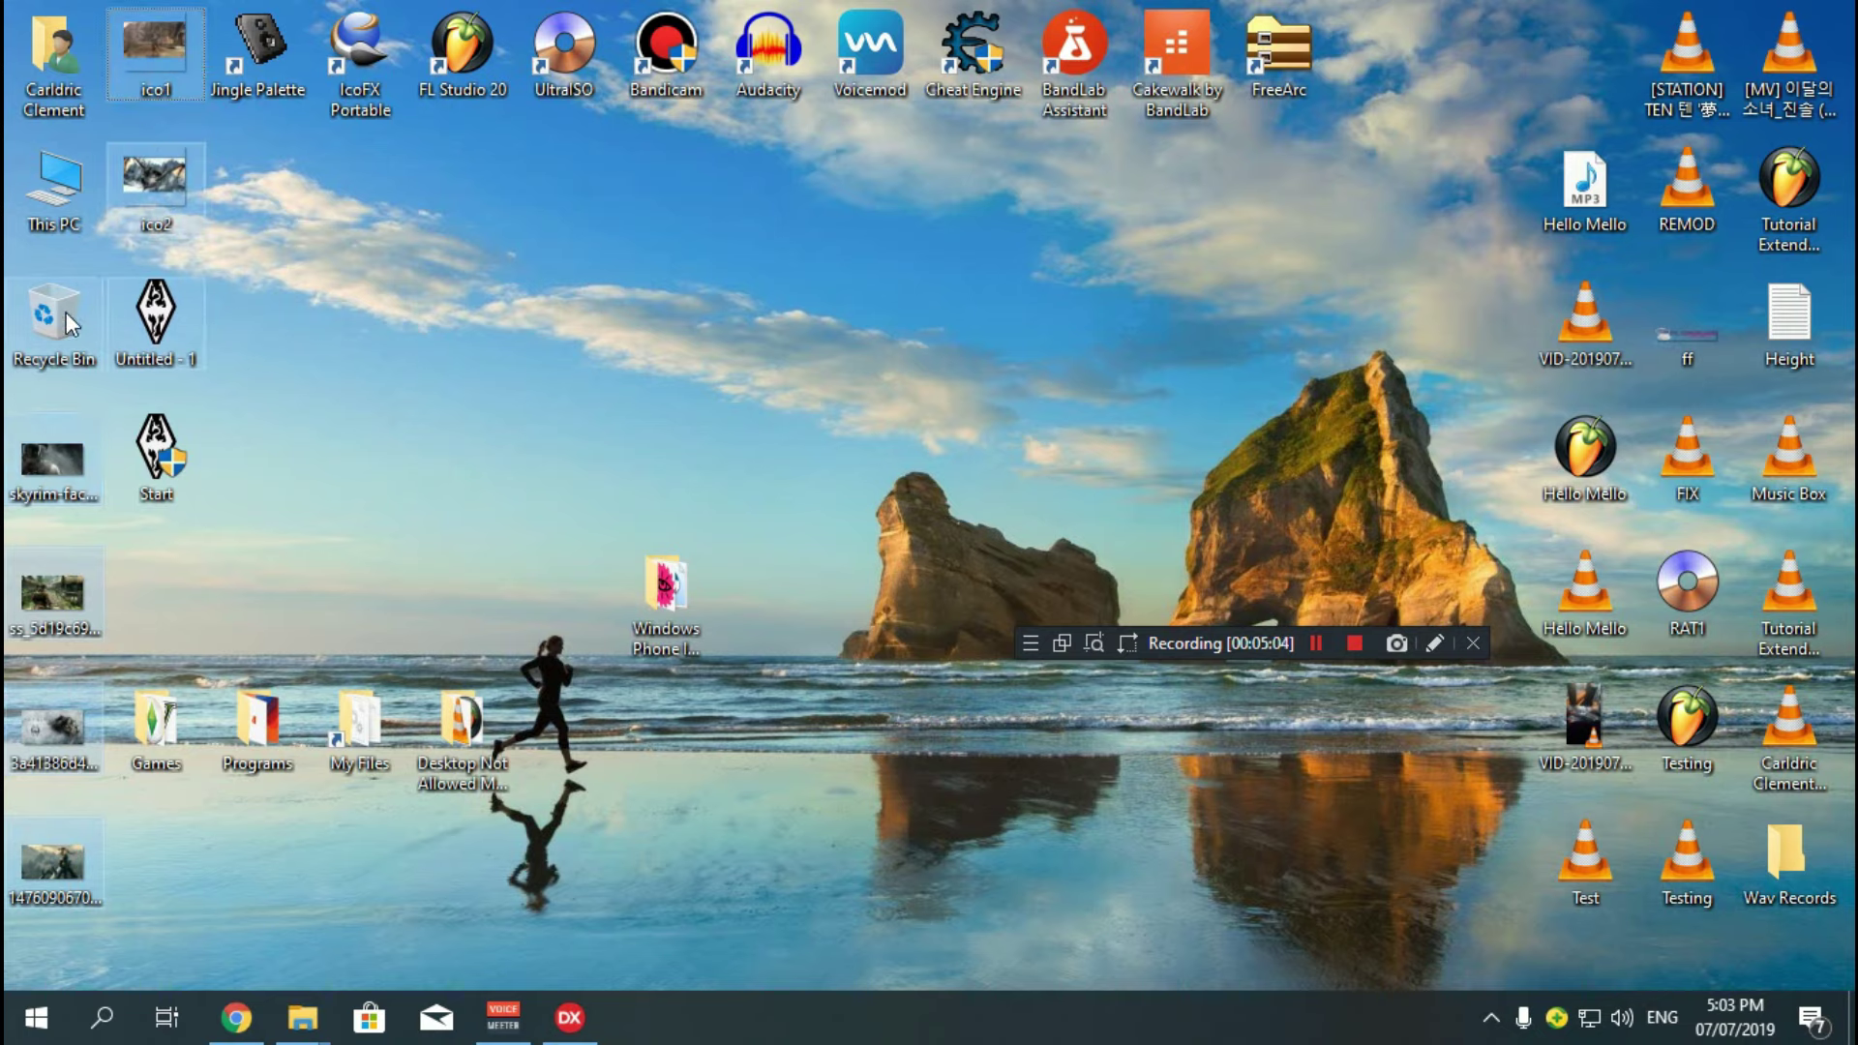
{"action": "right_click", "coordinate": [67, 329]}
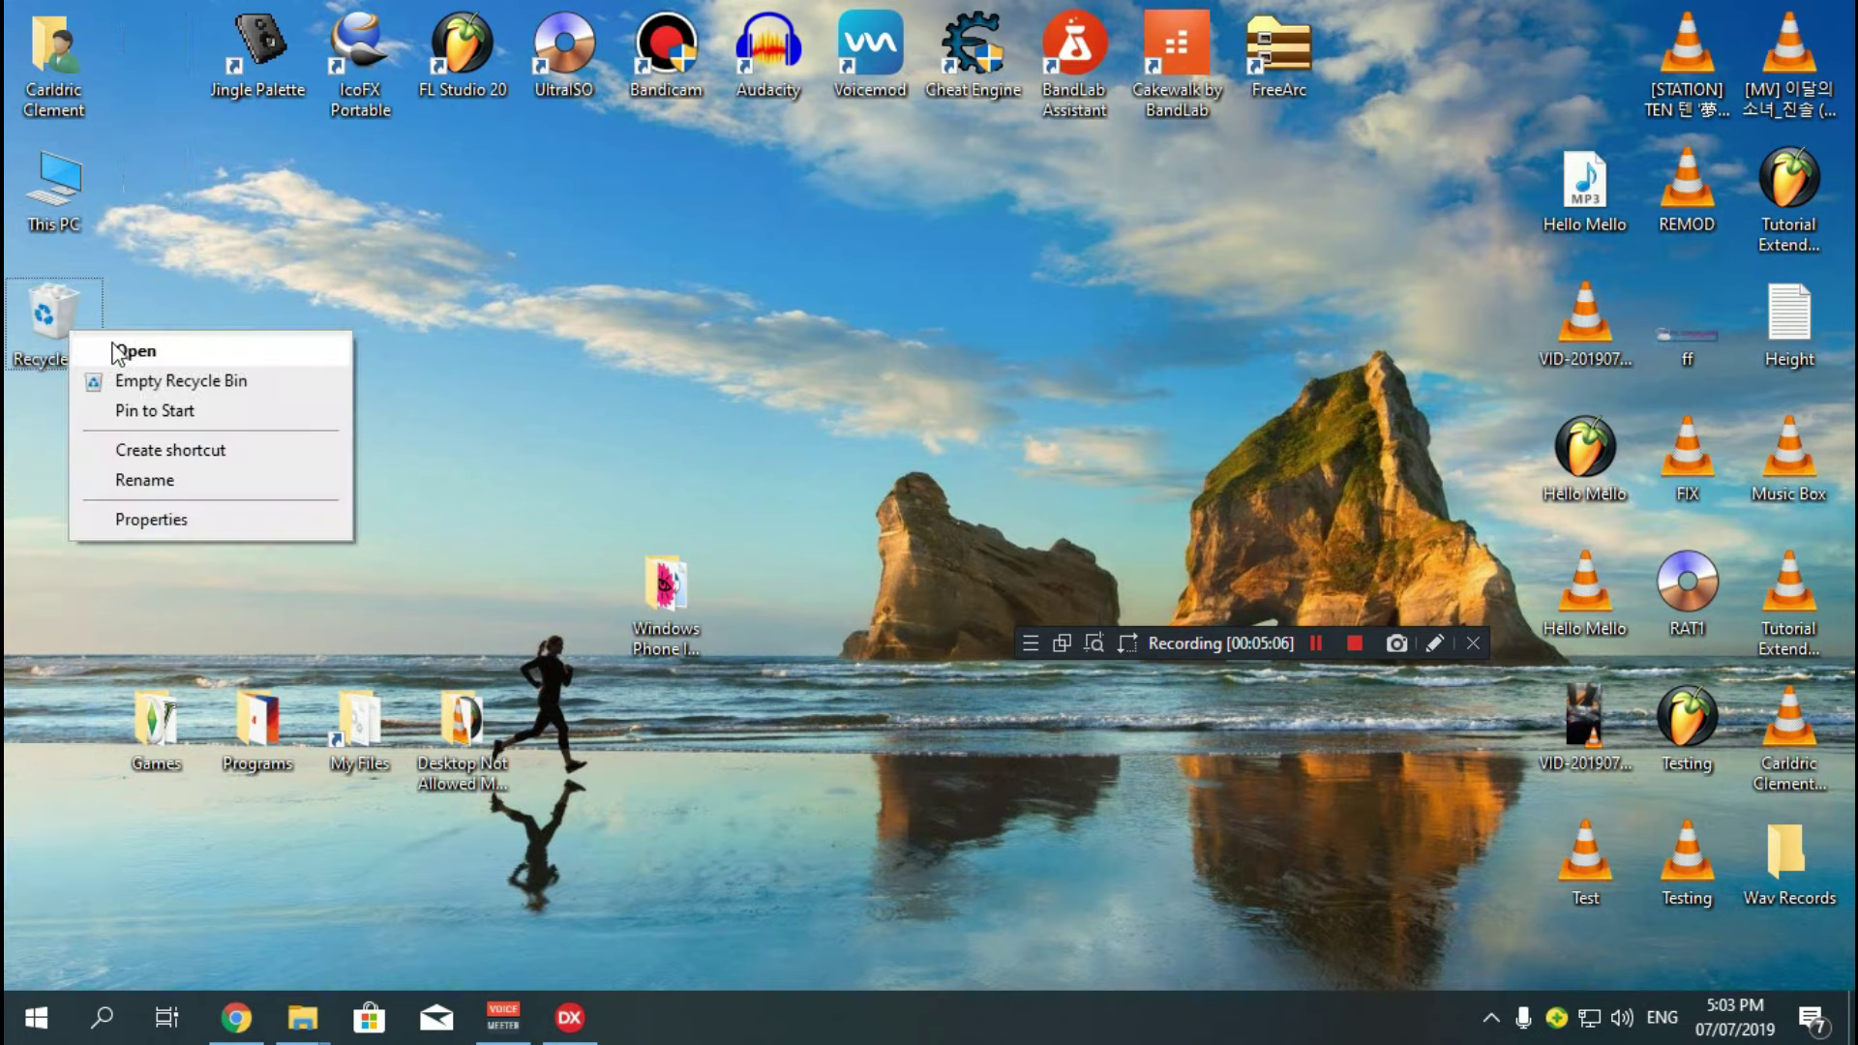
{"action": "left_click", "coordinate": [154, 380]}
{"action": "left_click", "coordinate": [1034, 529]}
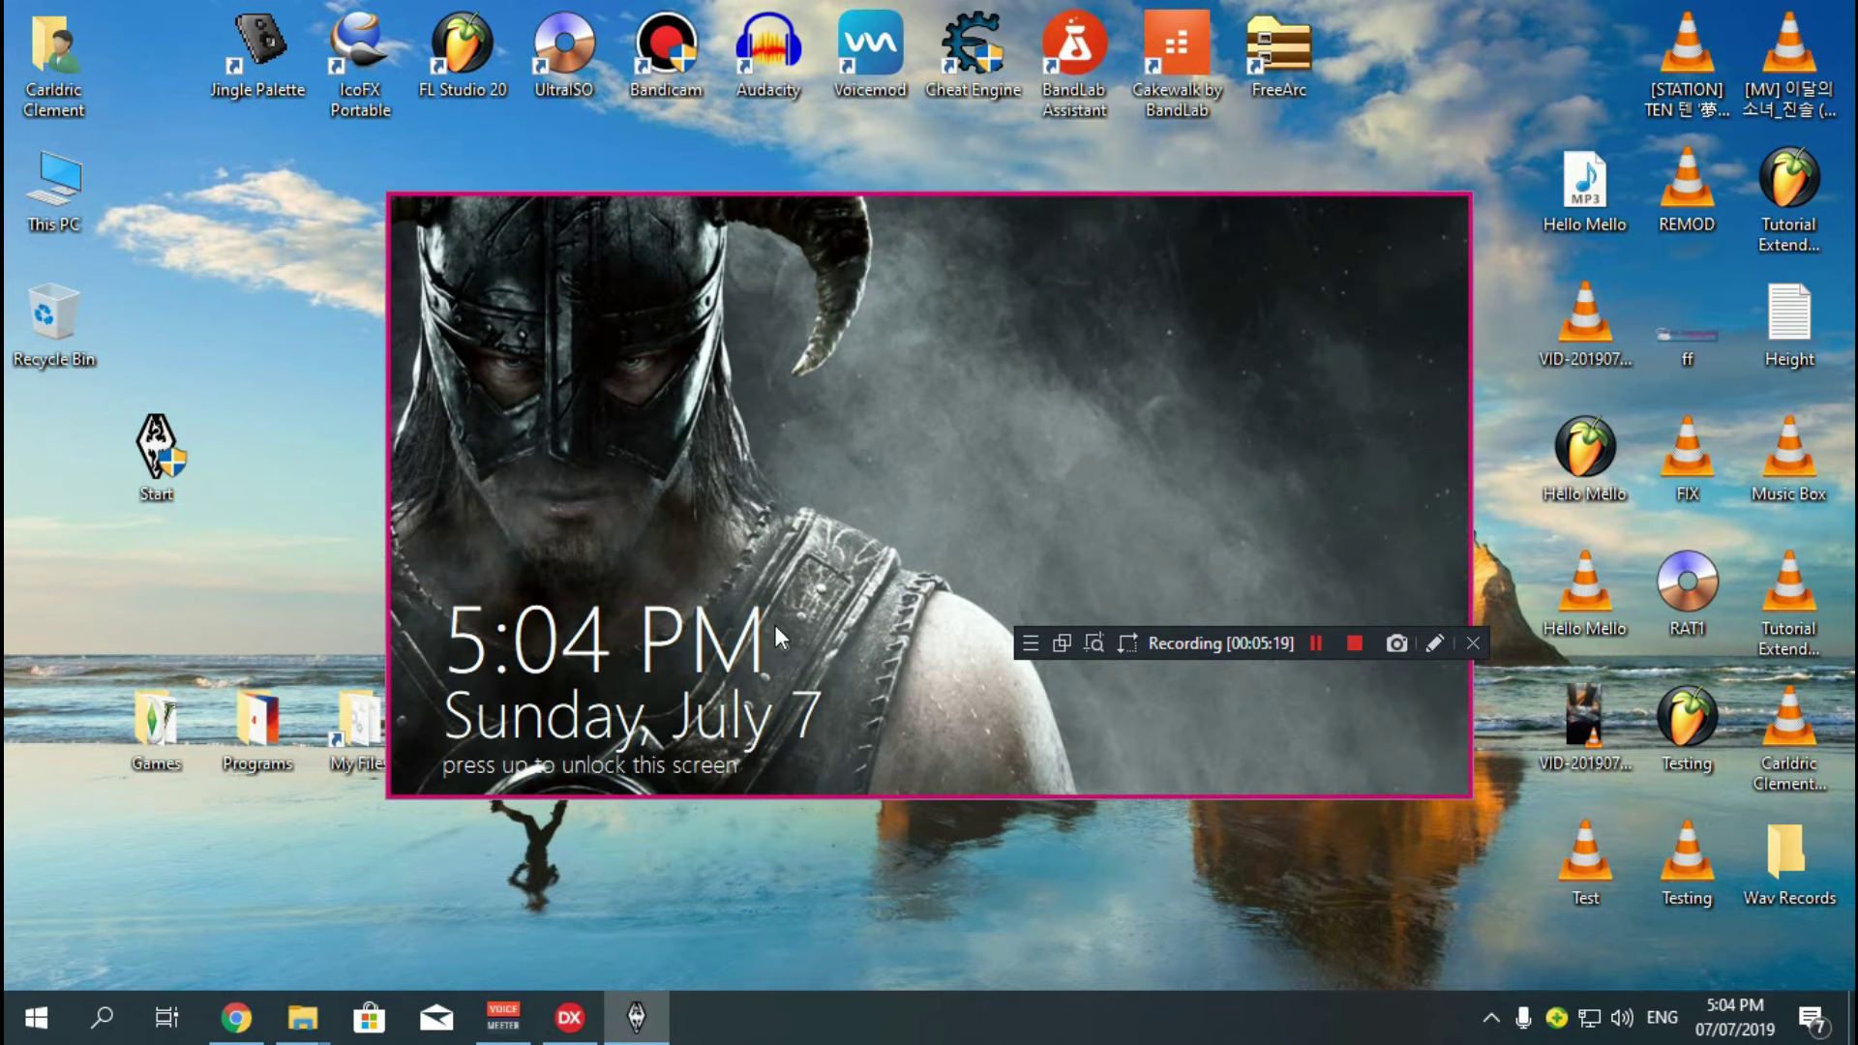
- Unlock the compiled Skyrim installer, preview its installation pages up to Configuration, and exit without installing the game
{"action": "key", "text": "Up"}
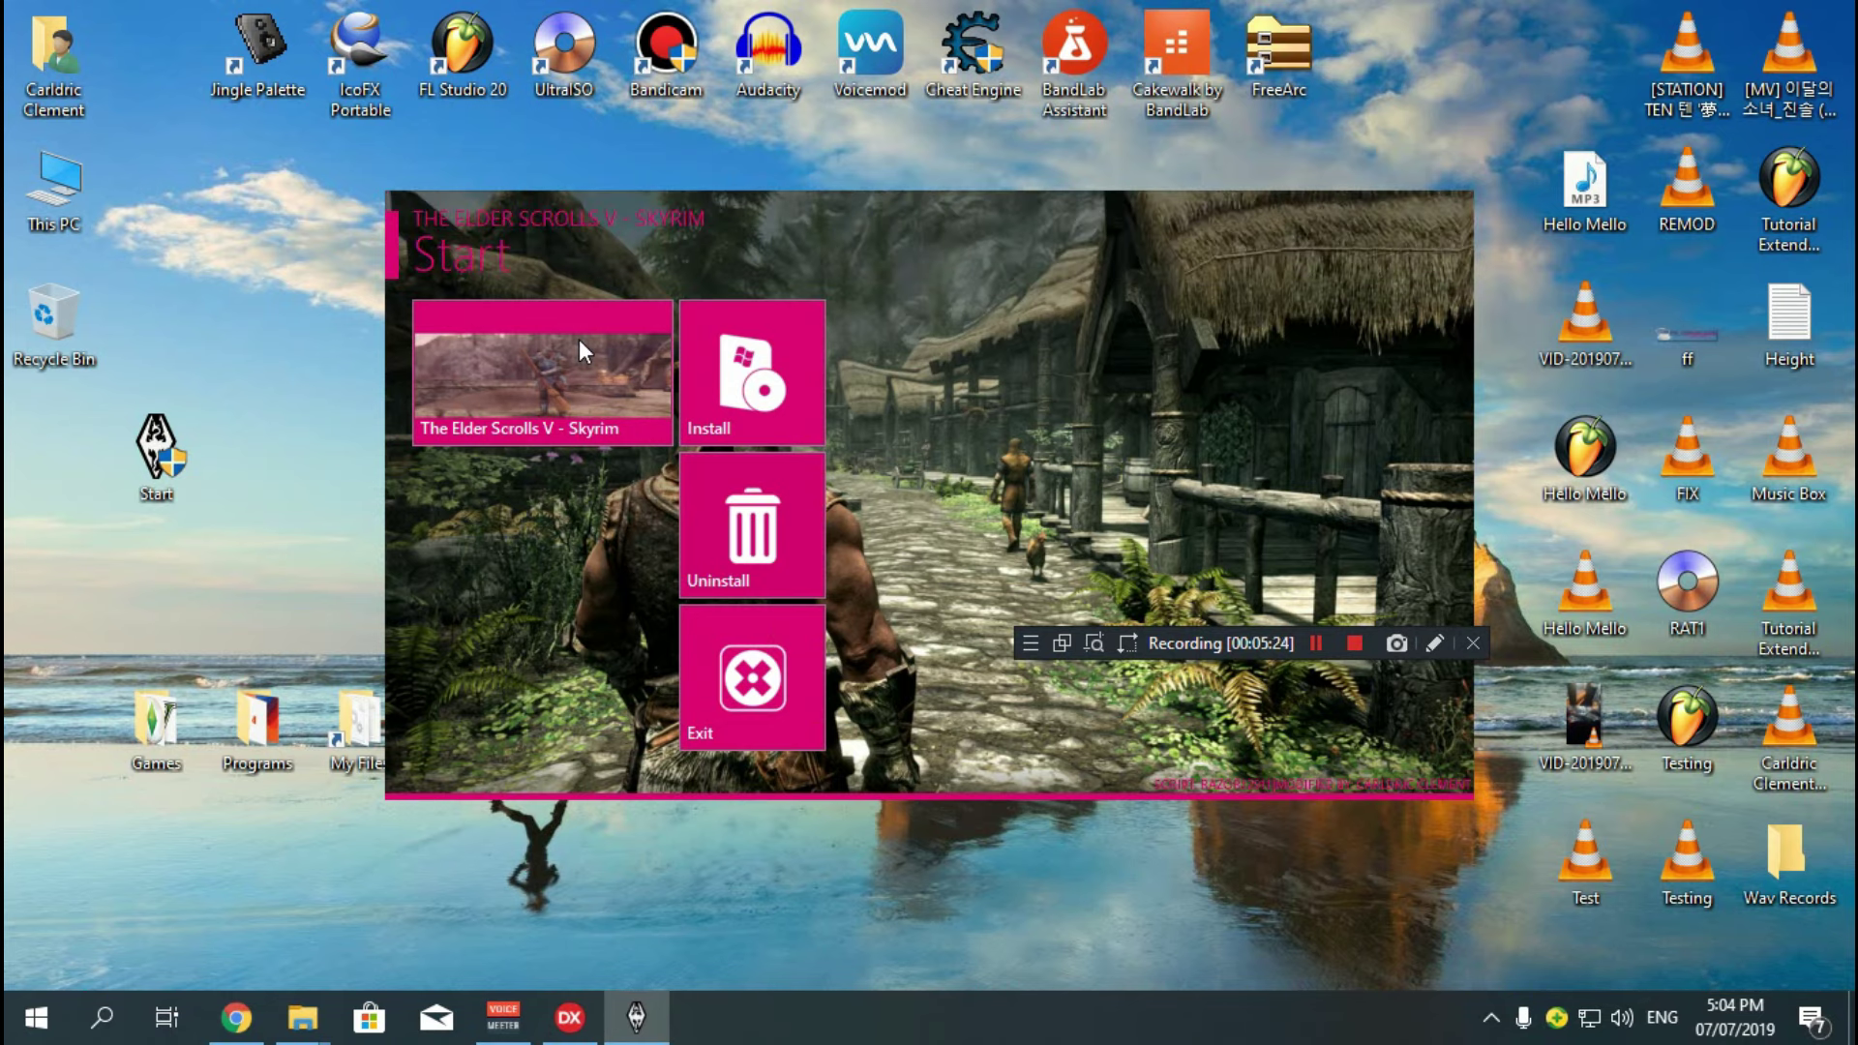
{"action": "left_click", "coordinate": [795, 382]}
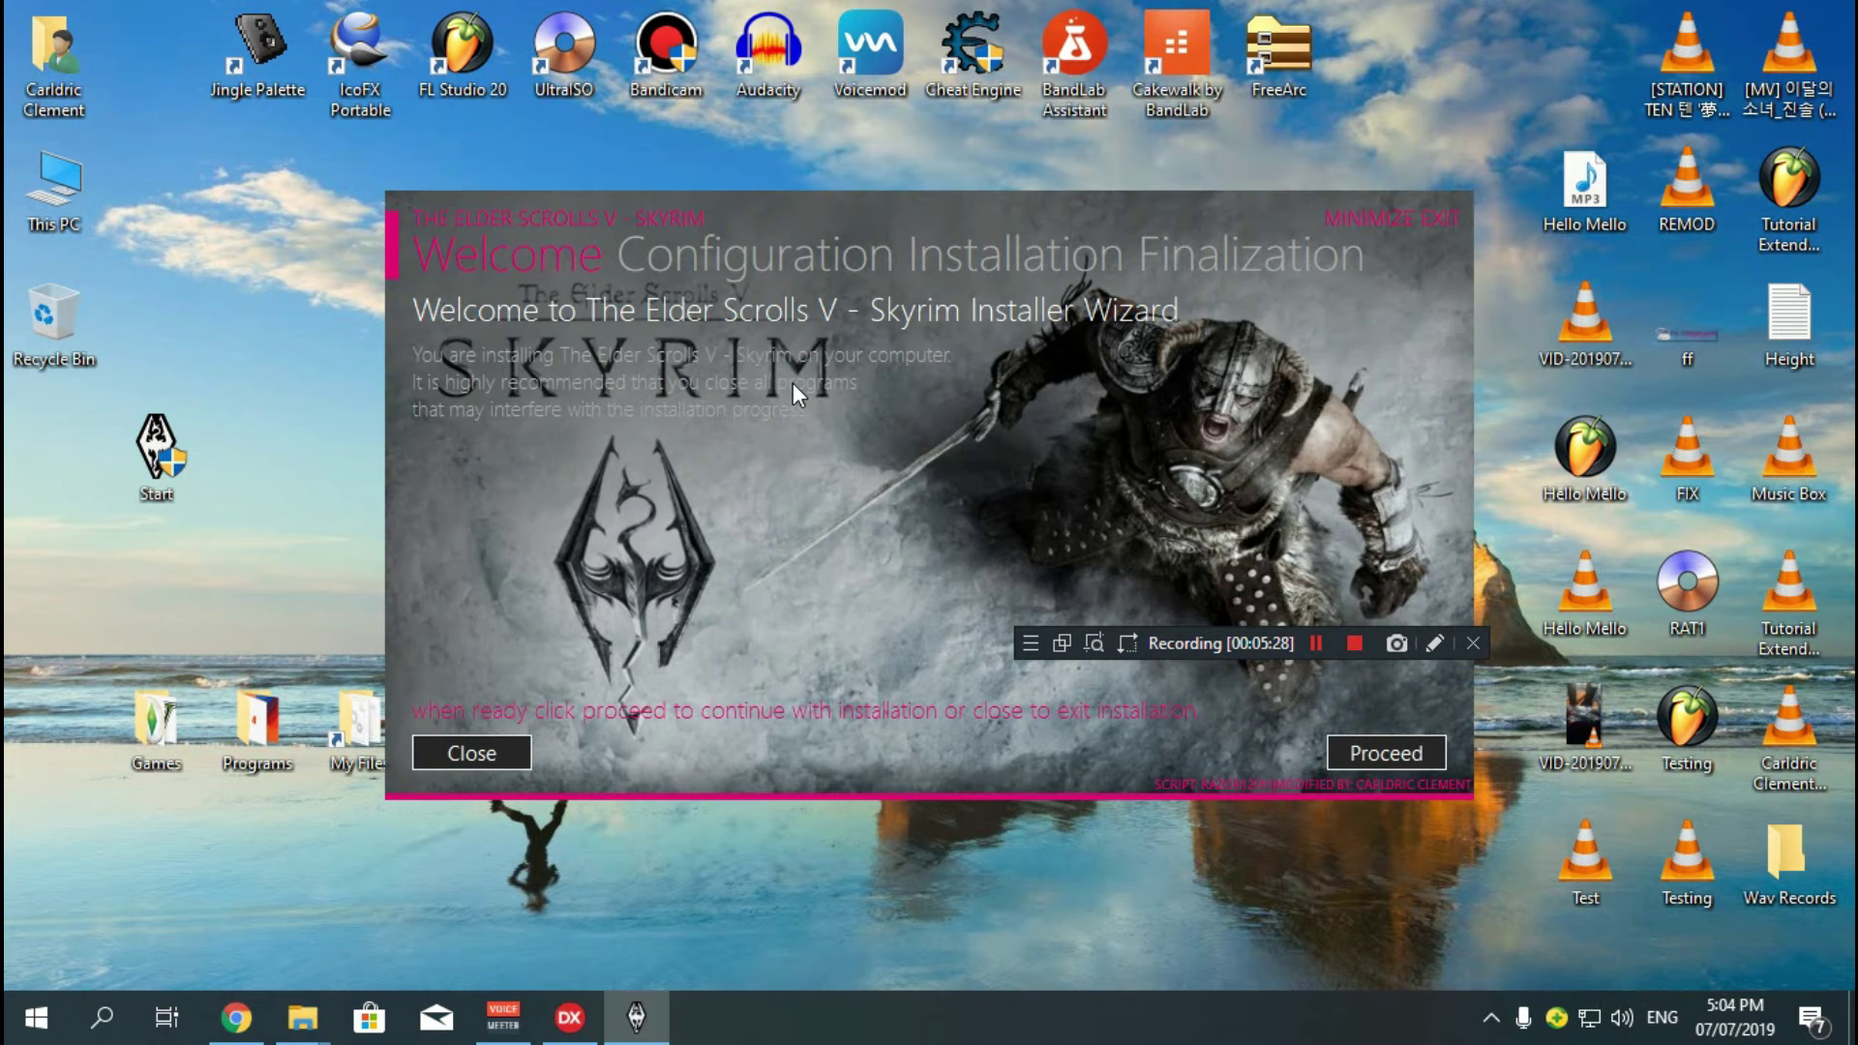
{"action": "left_click_drag", "start_coordinate": [1100, 235], "coordinate": [975, 215]}
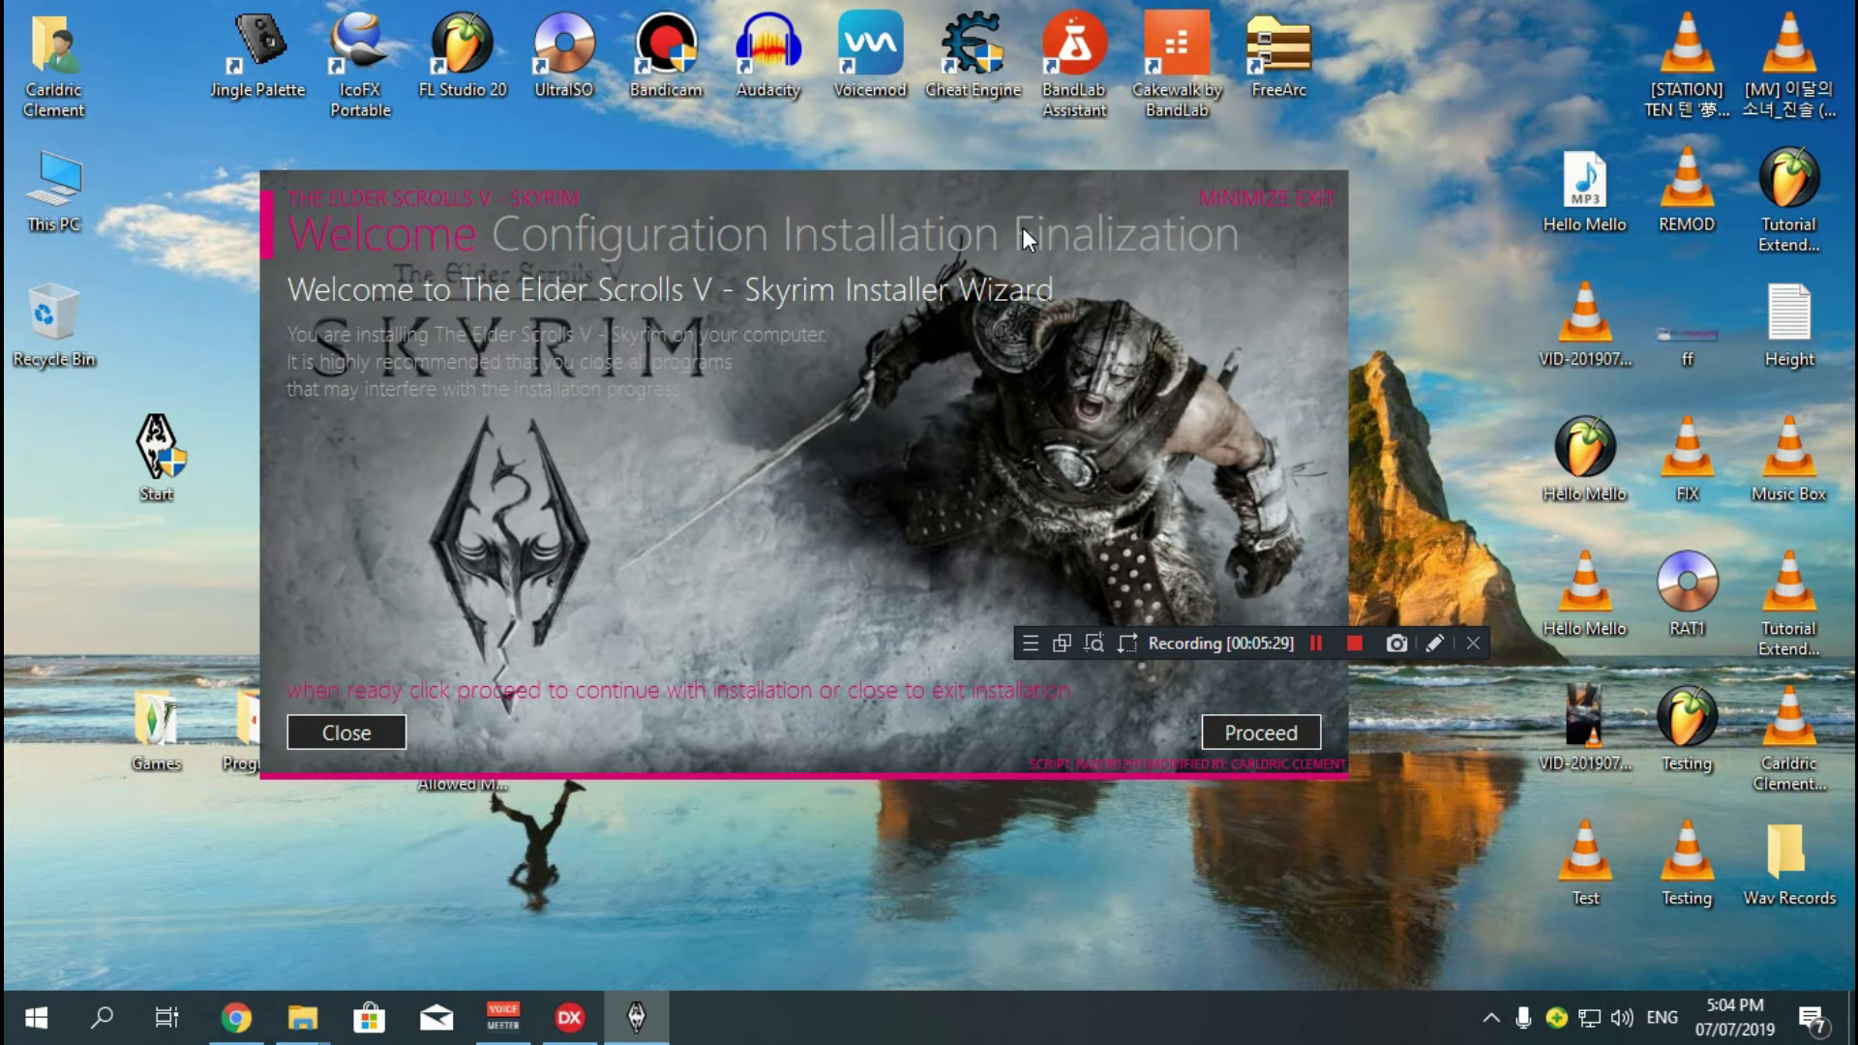
{"action": "left_click", "coordinate": [1249, 733]}
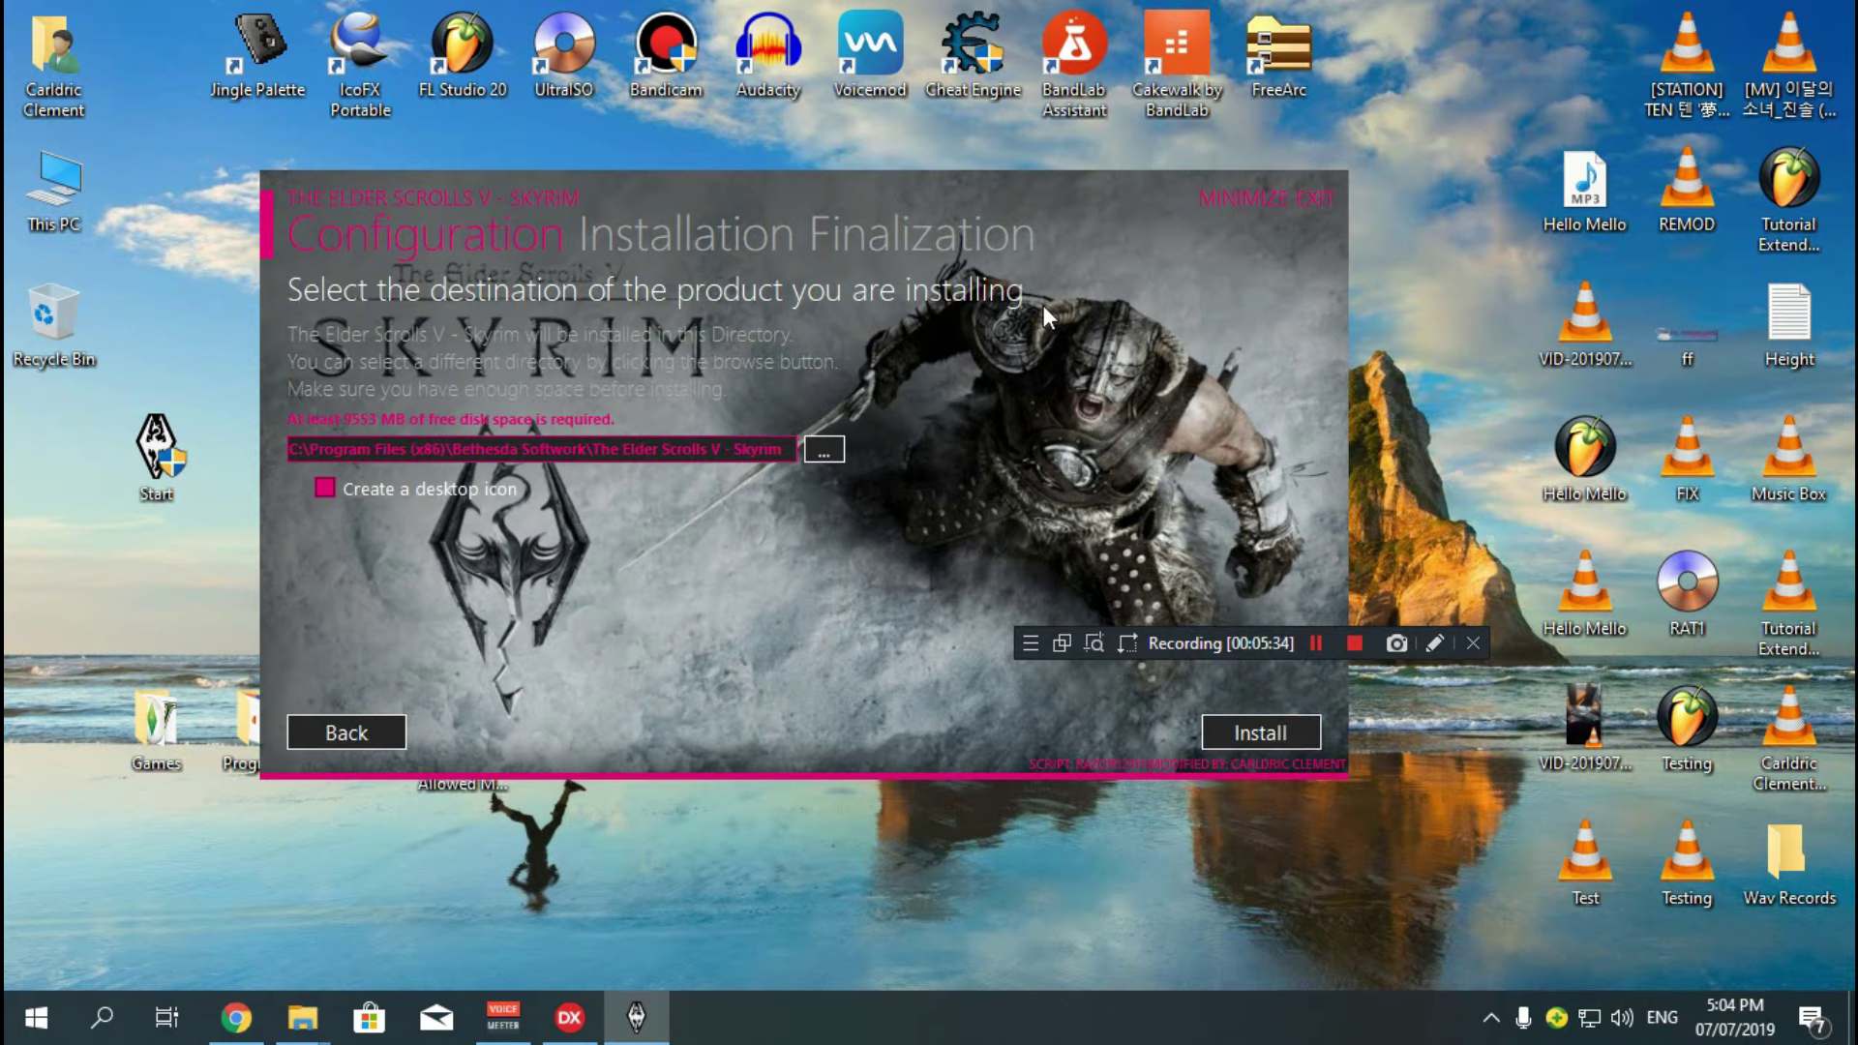
{"action": "left_click", "coordinate": [1320, 197]}
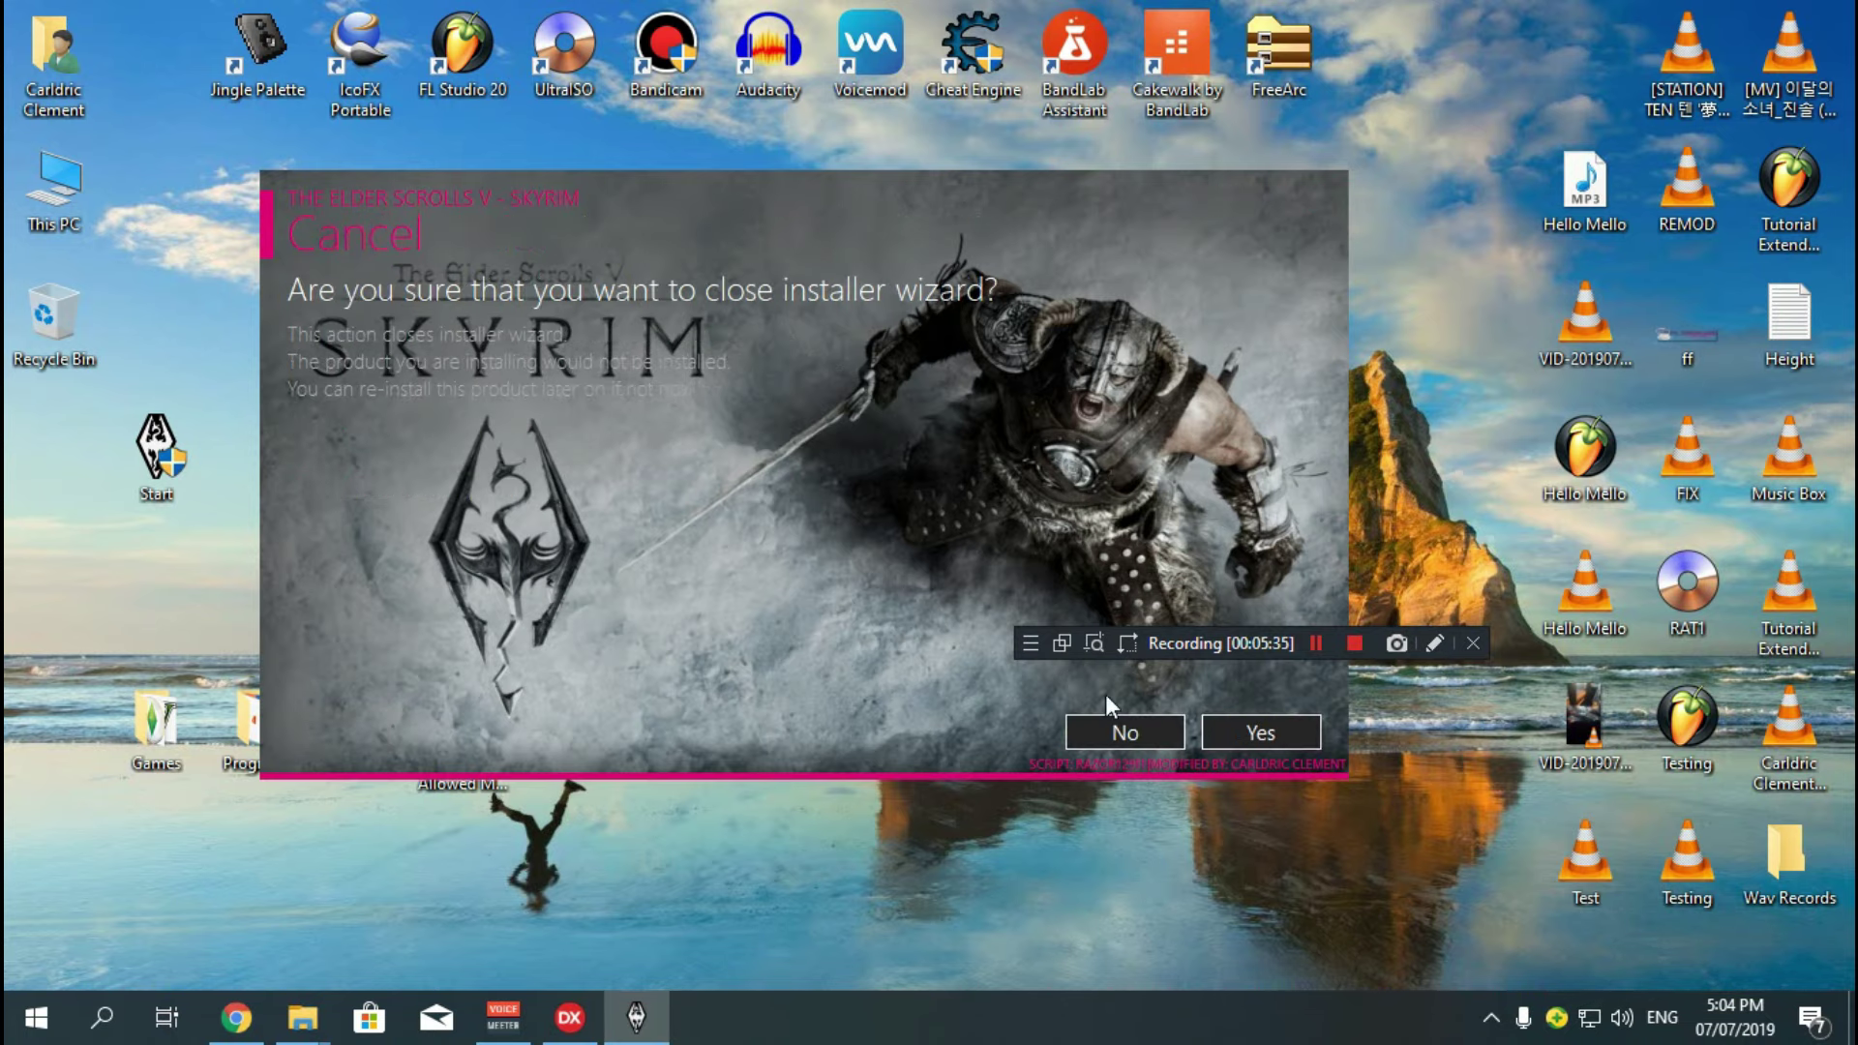
{"action": "left_click", "coordinate": [1286, 734]}
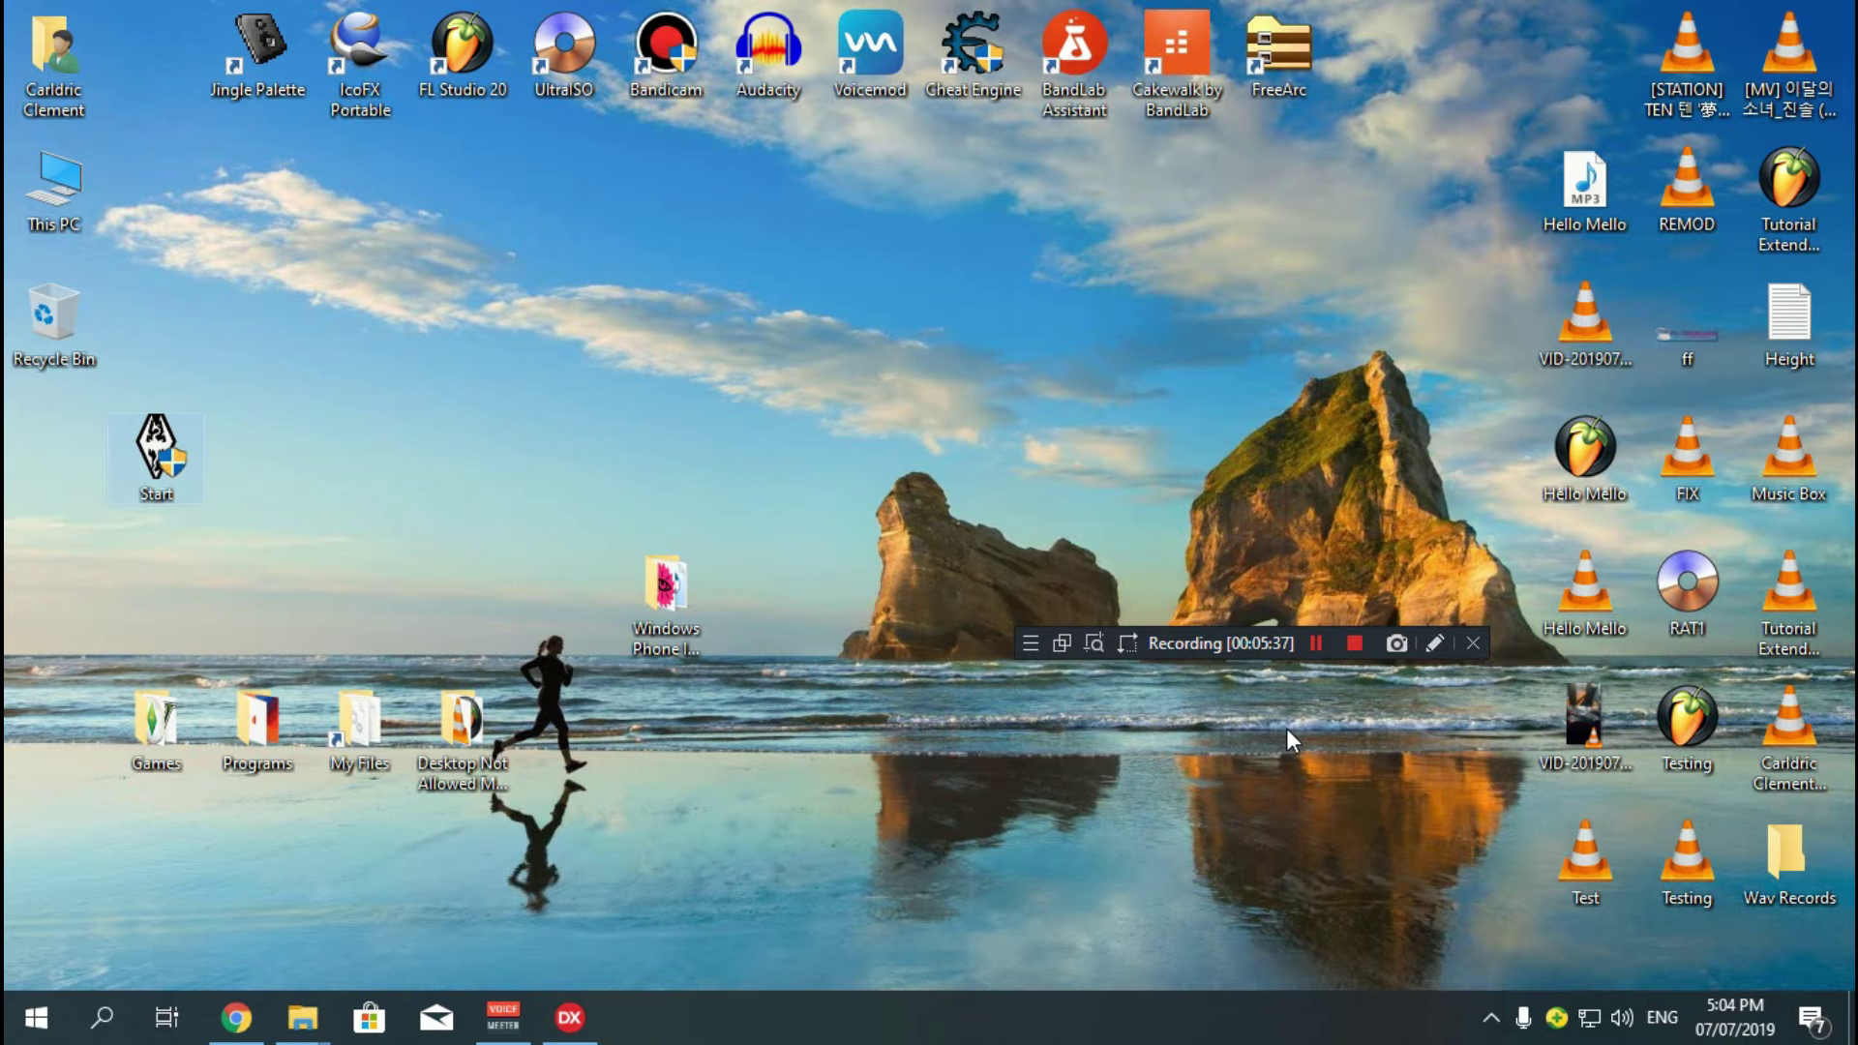